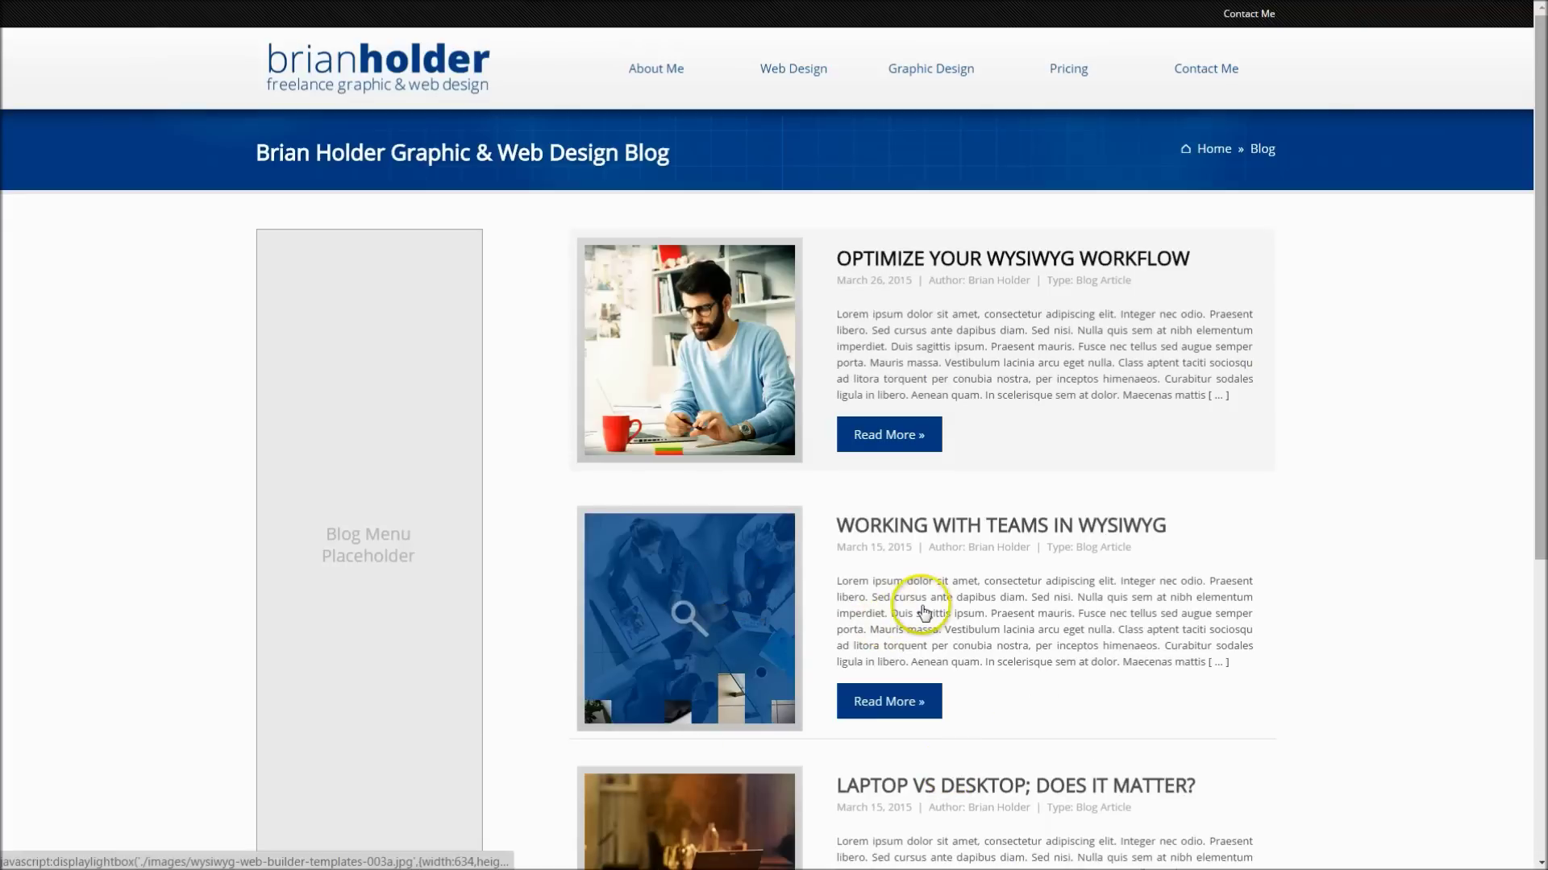
- Scroll the blog page, then bring up the contact lightbox via the Contact Me menu item
scroll(923, 612, "down", 1)
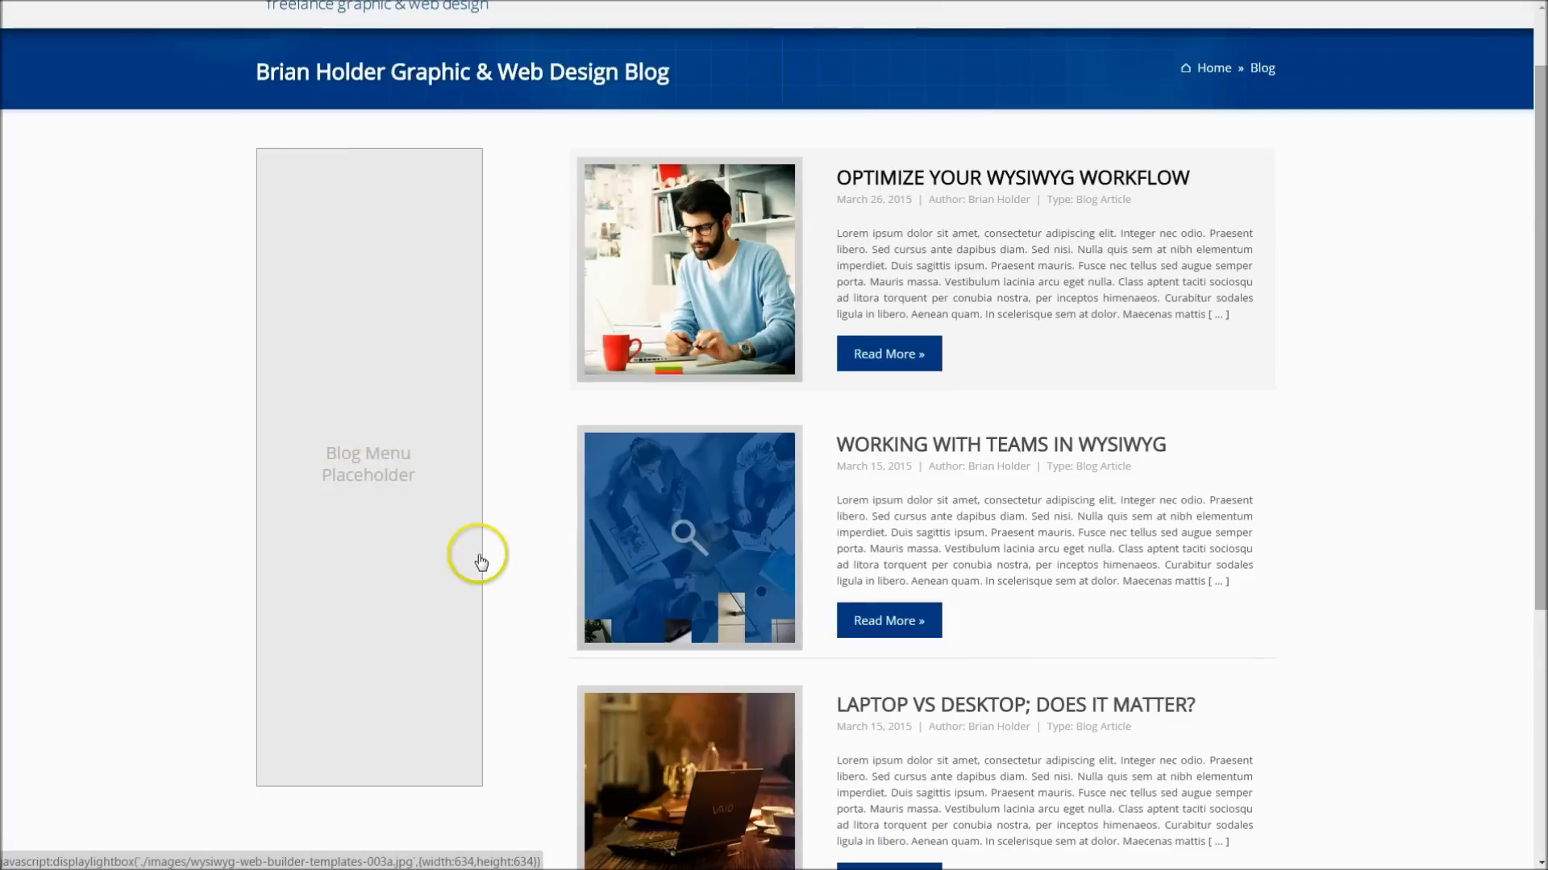
scroll(481, 562, "up", 1)
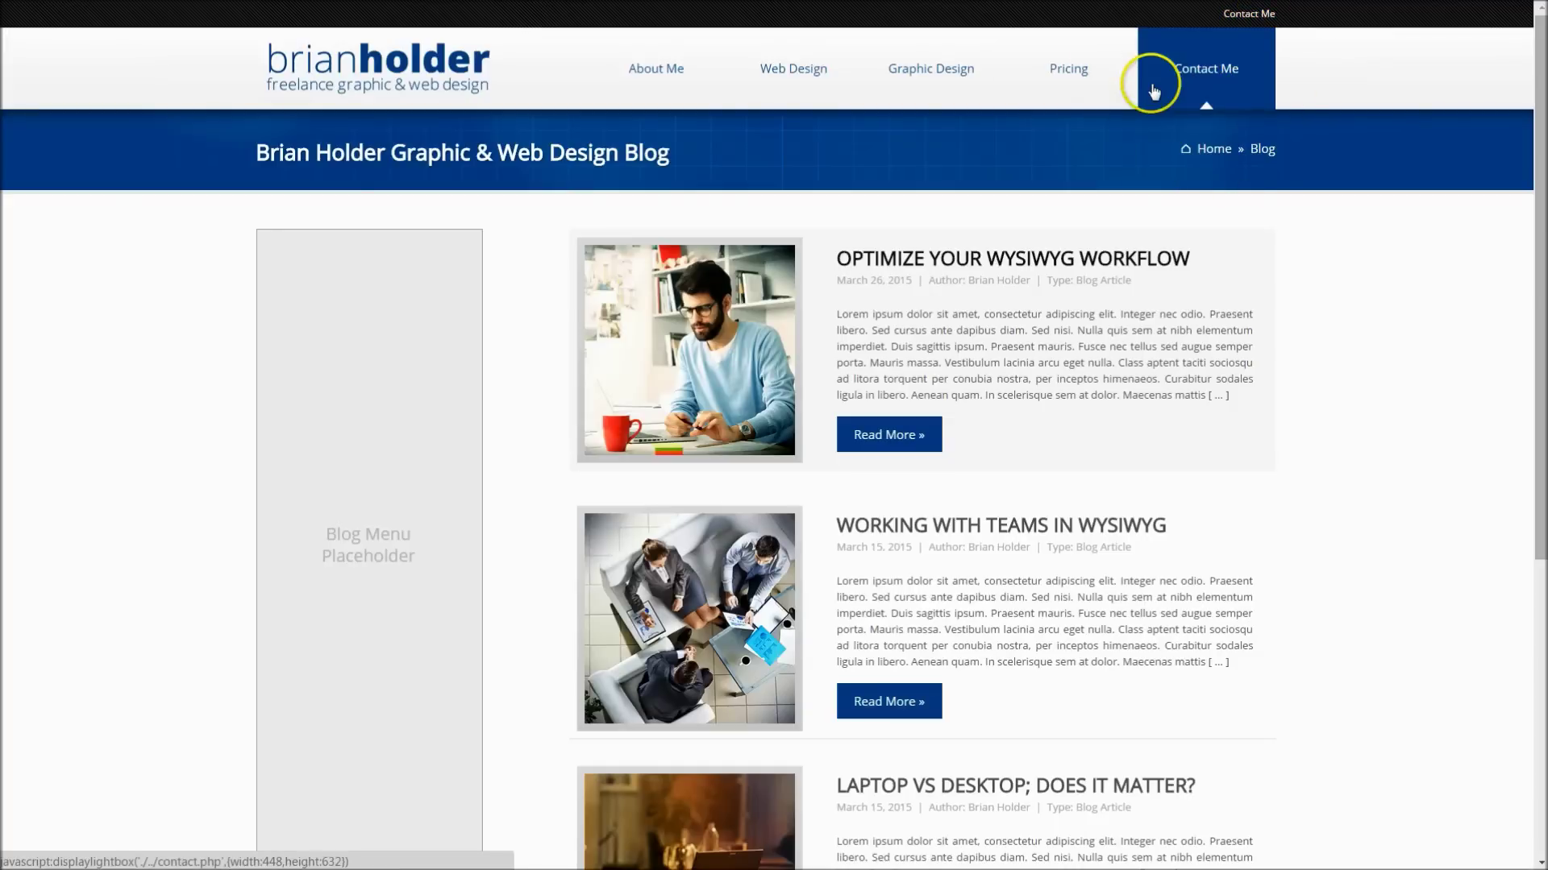
left_click(1180, 69)
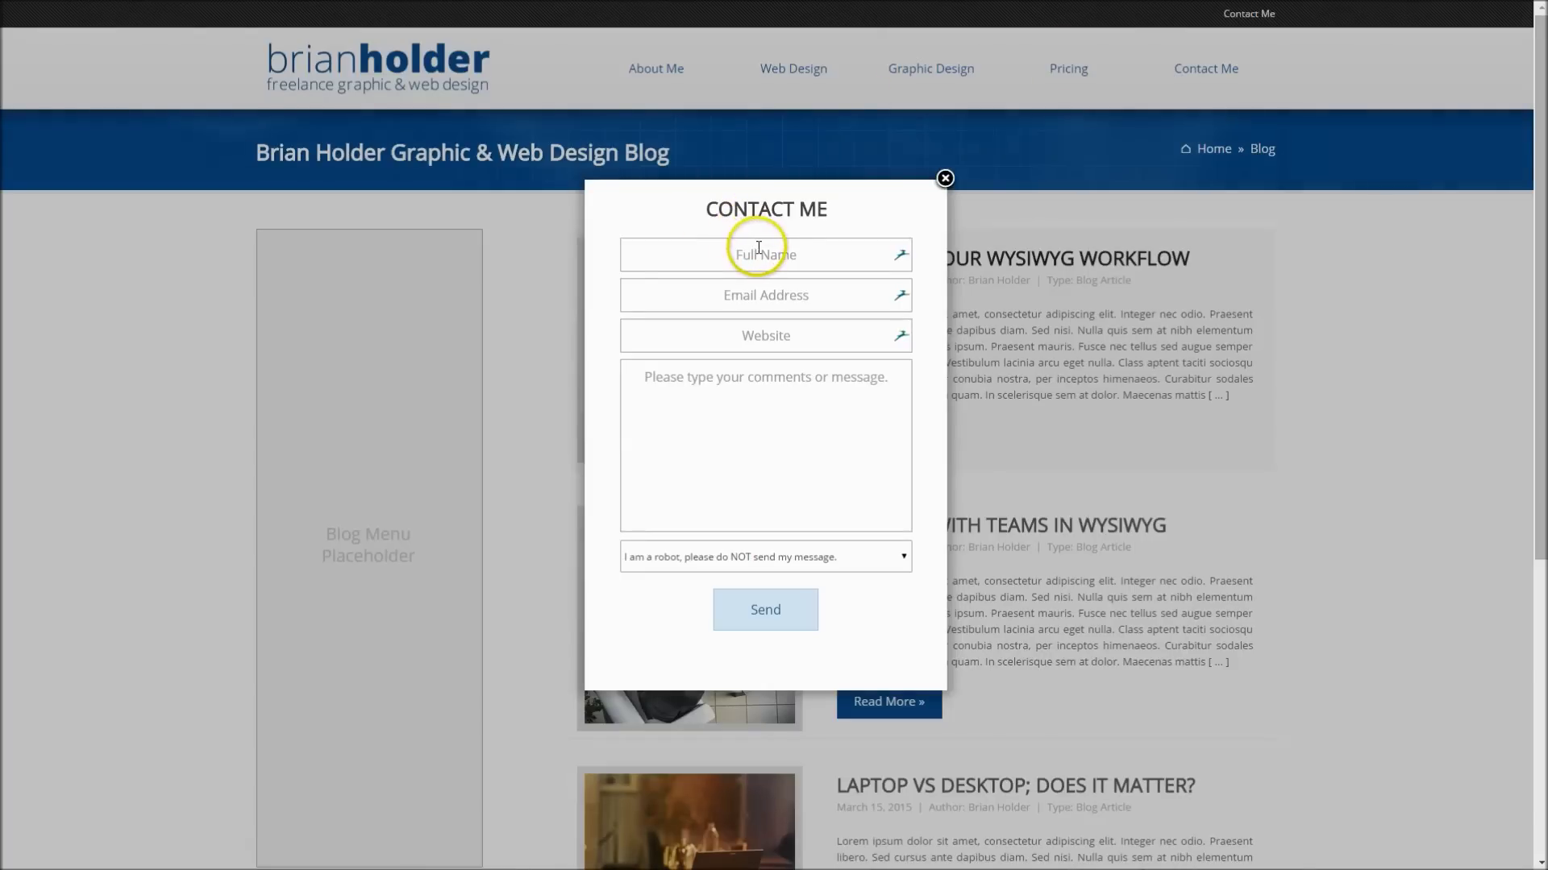
- Try the contact form's Email Address and message fields by moving focus between them
left_click(766, 296)
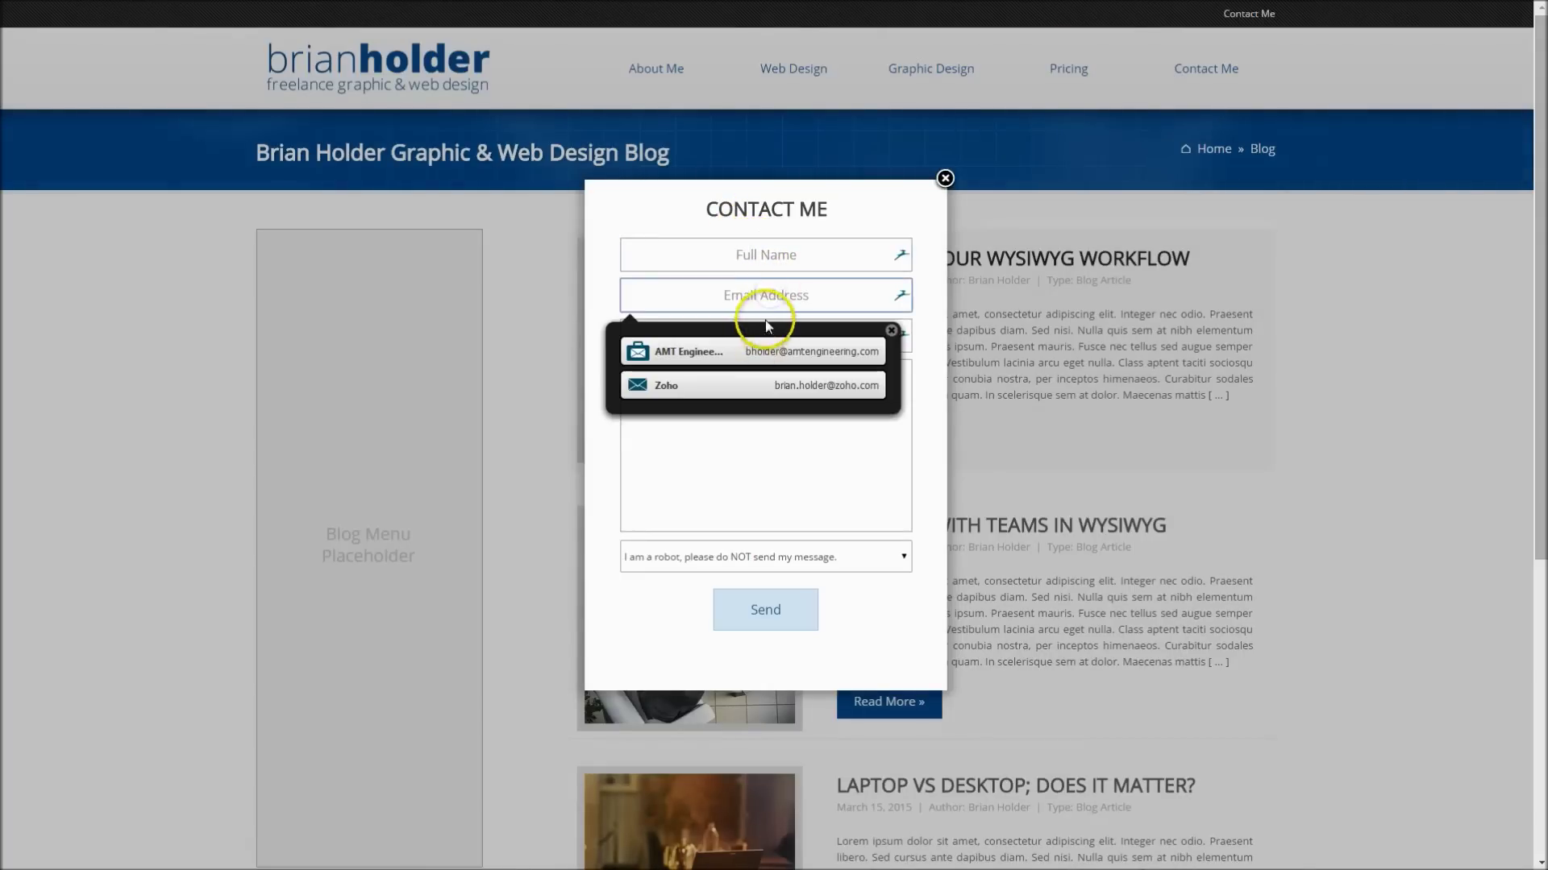
left_click(806, 480)
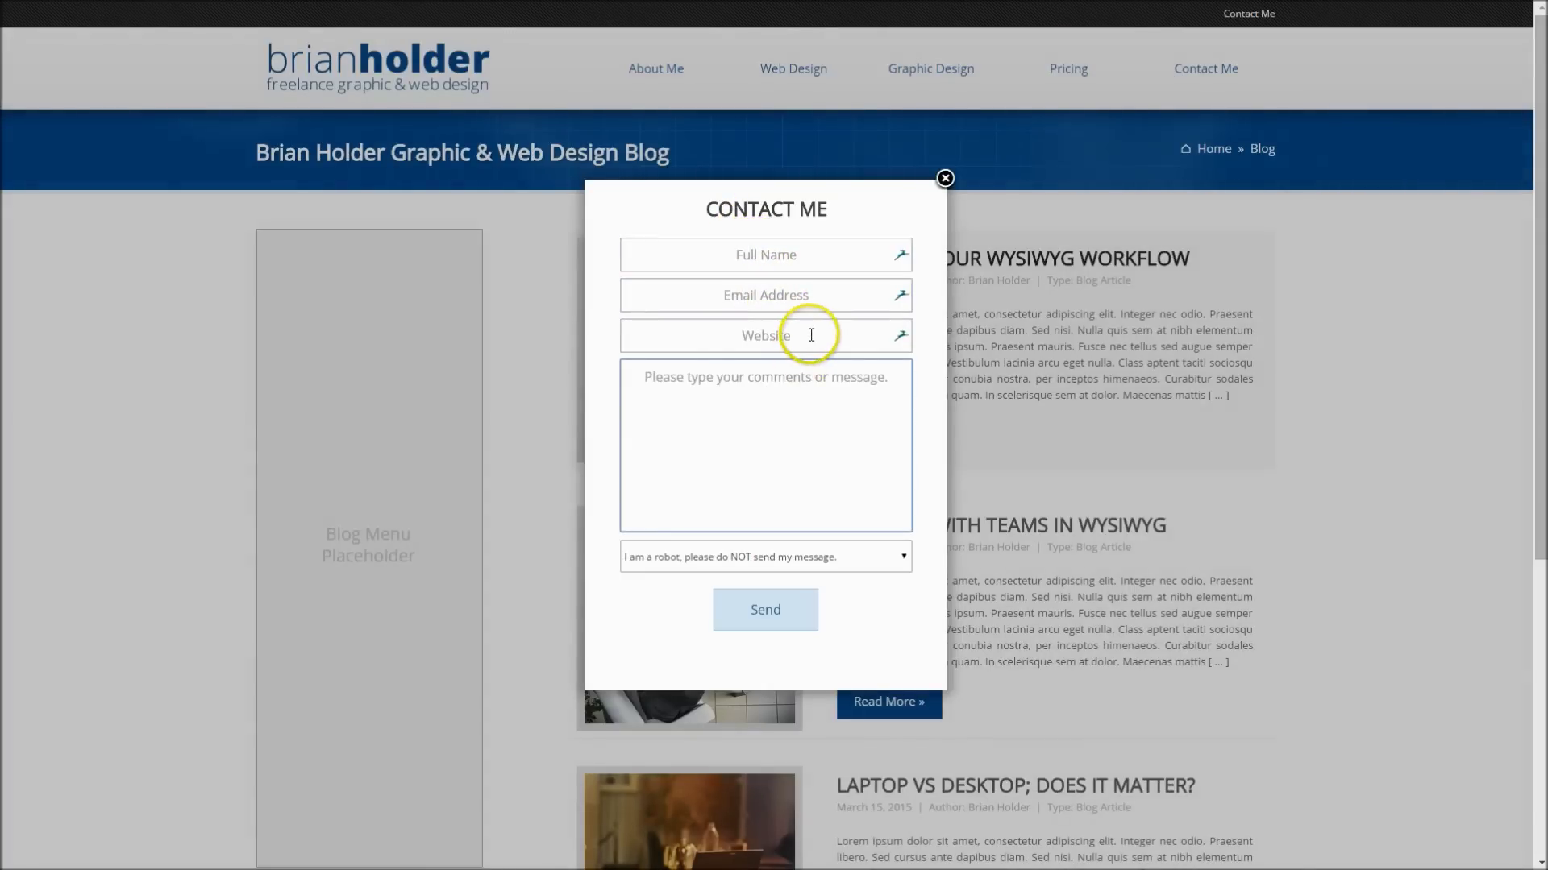
left_click(762, 295)
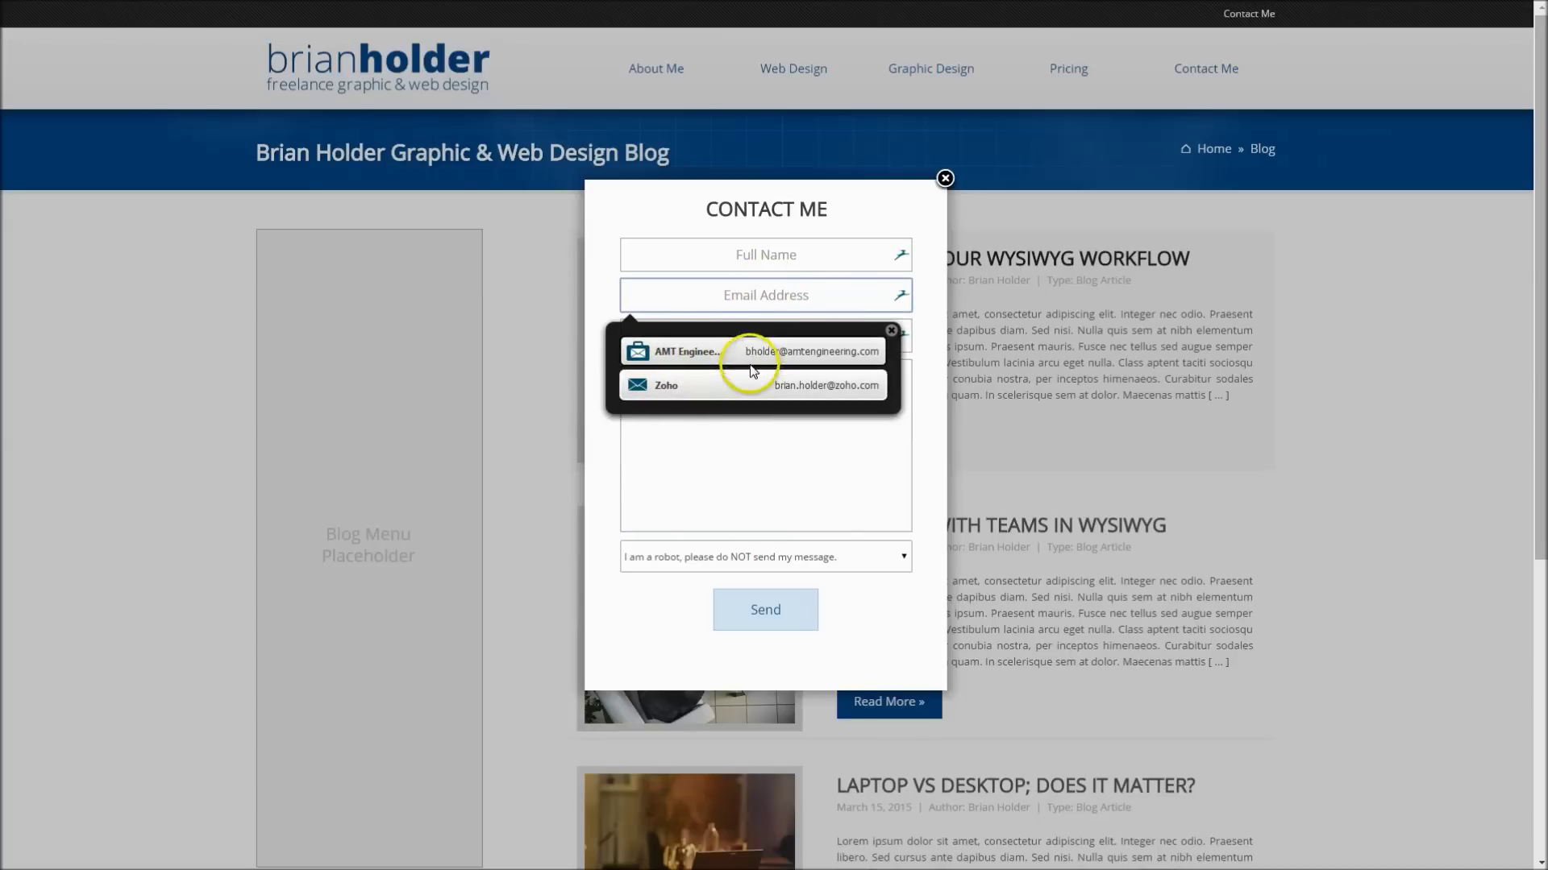
left_click(734, 457)
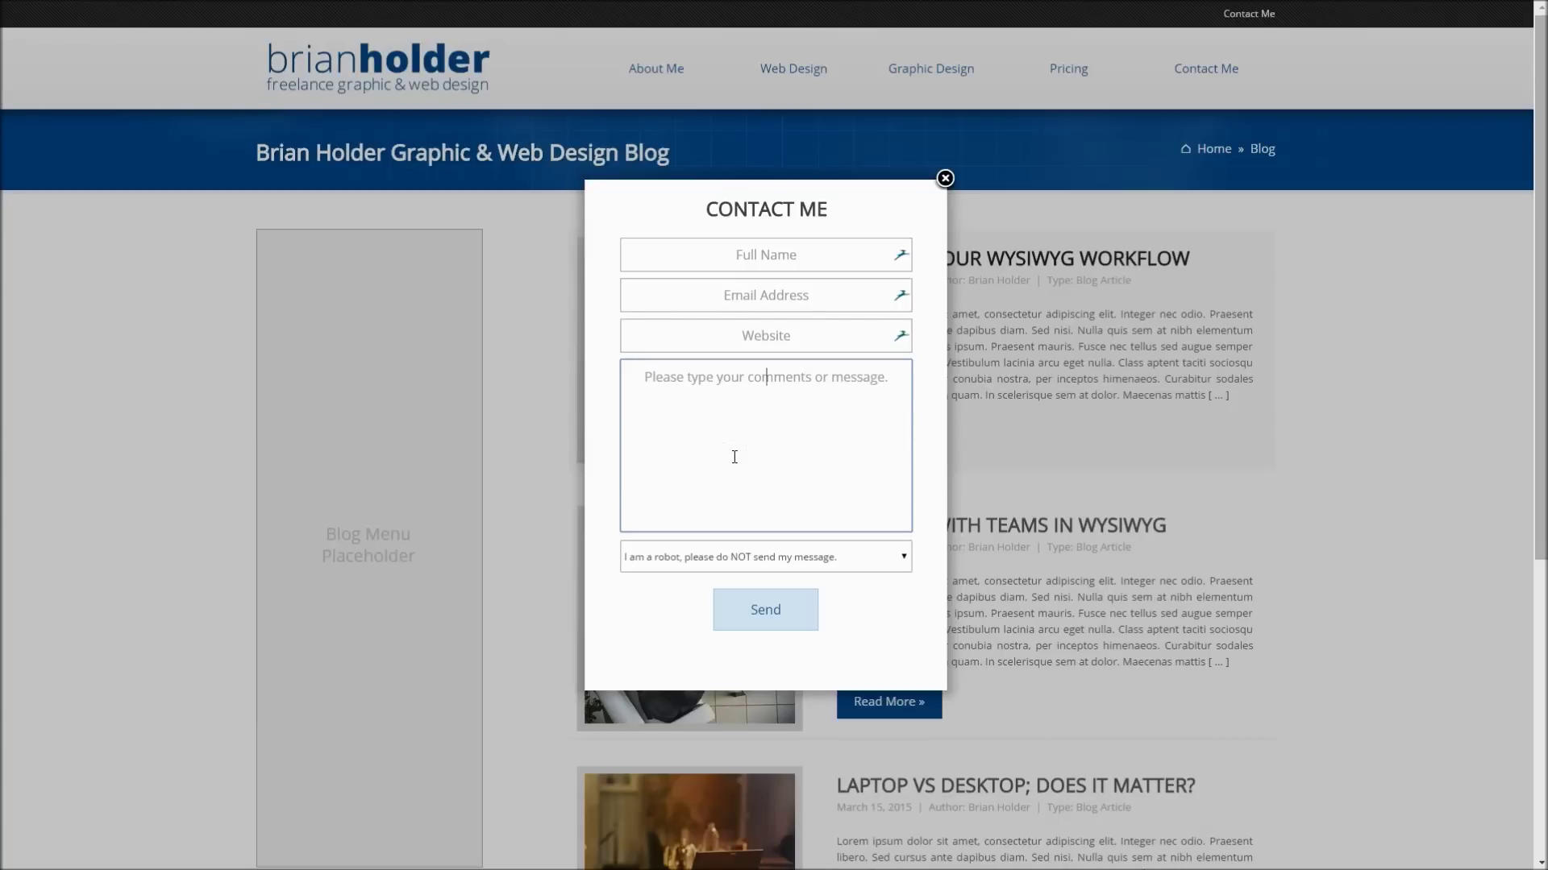
left_click(777, 289)
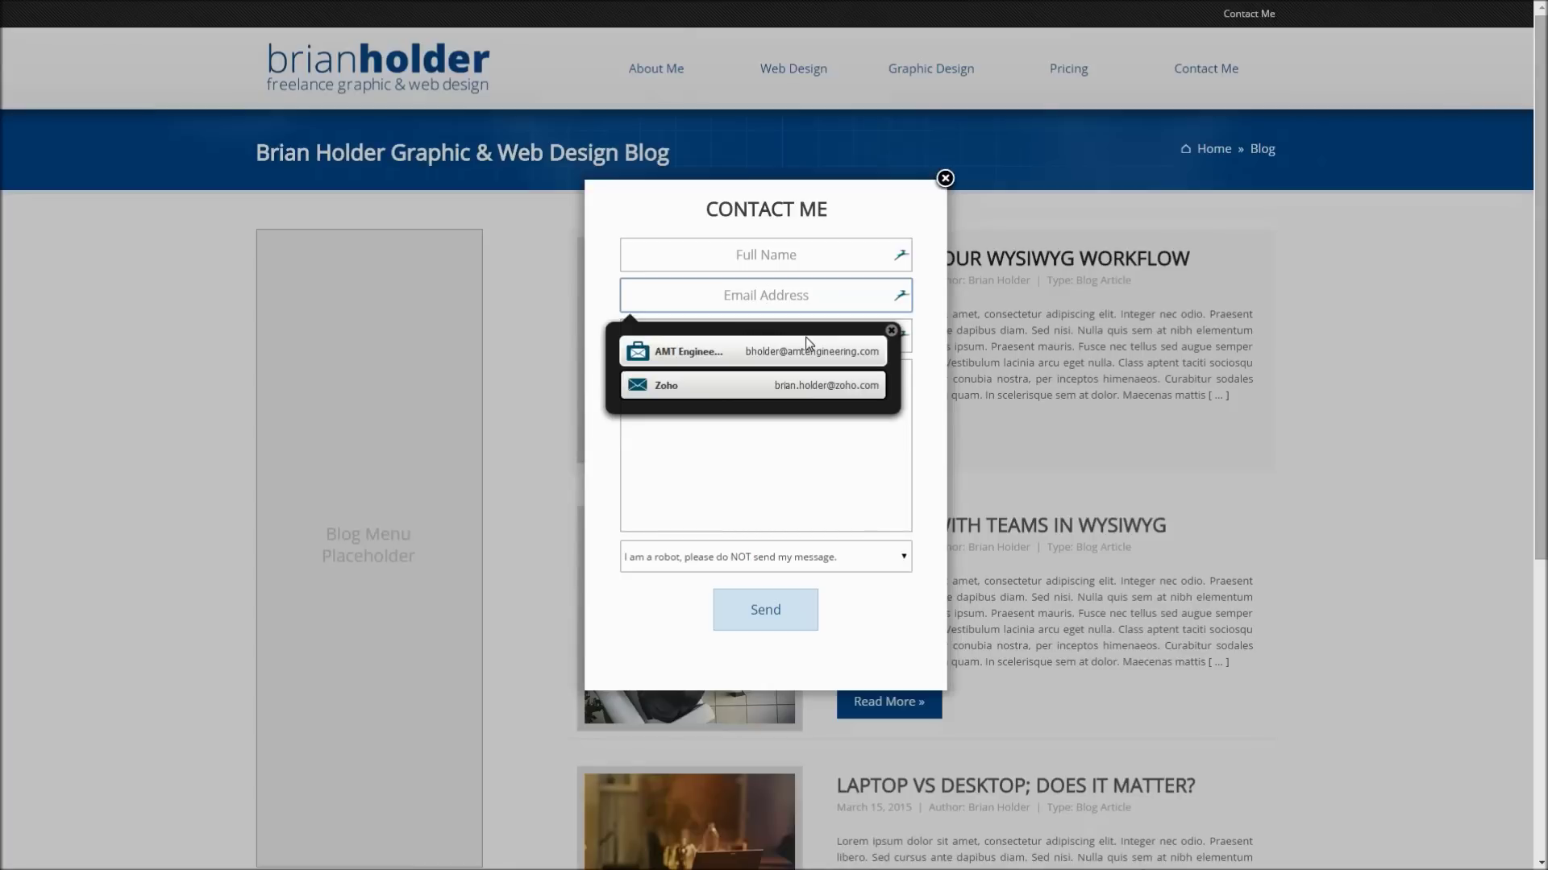
left_click(845, 319)
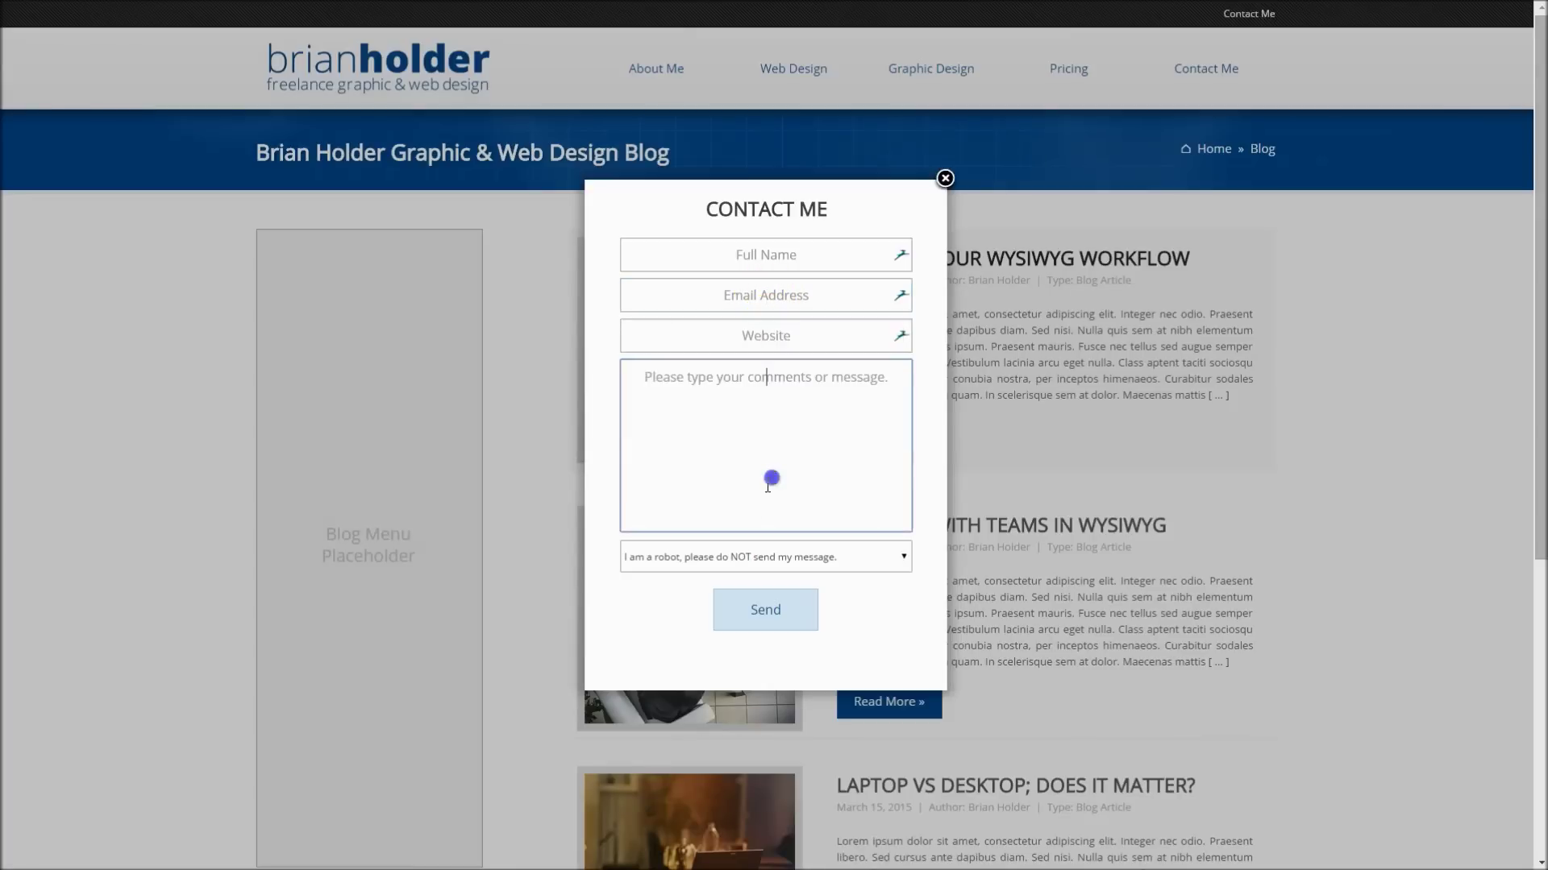
left_click(705, 440)
- Switch the robot check to 'I am NOT a robot.' and back, then close the lightbox
left_click(637, 557)
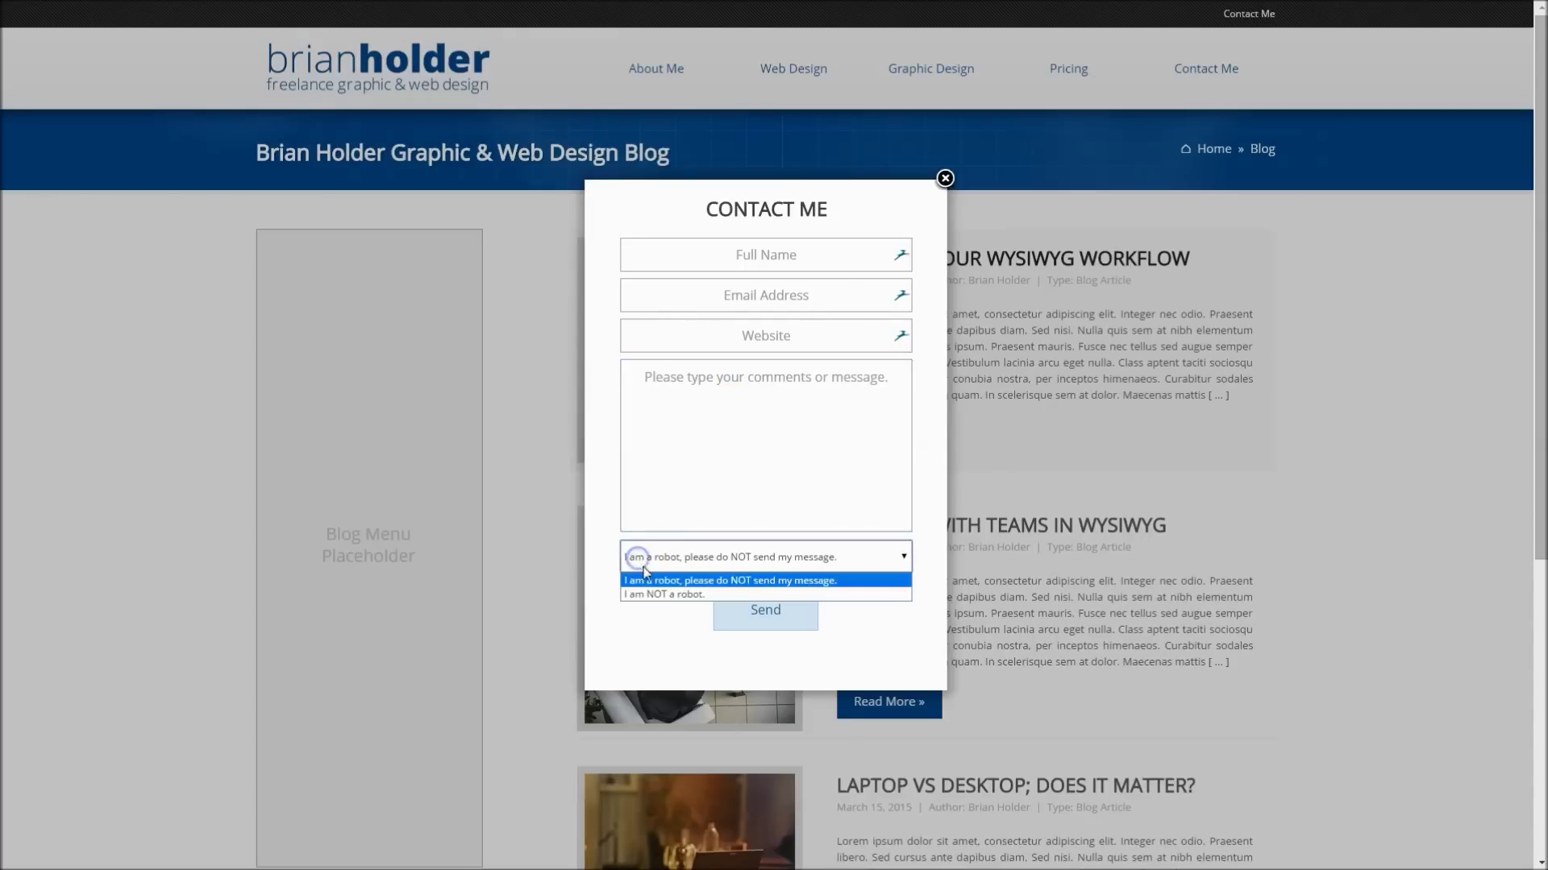
left_click(647, 595)
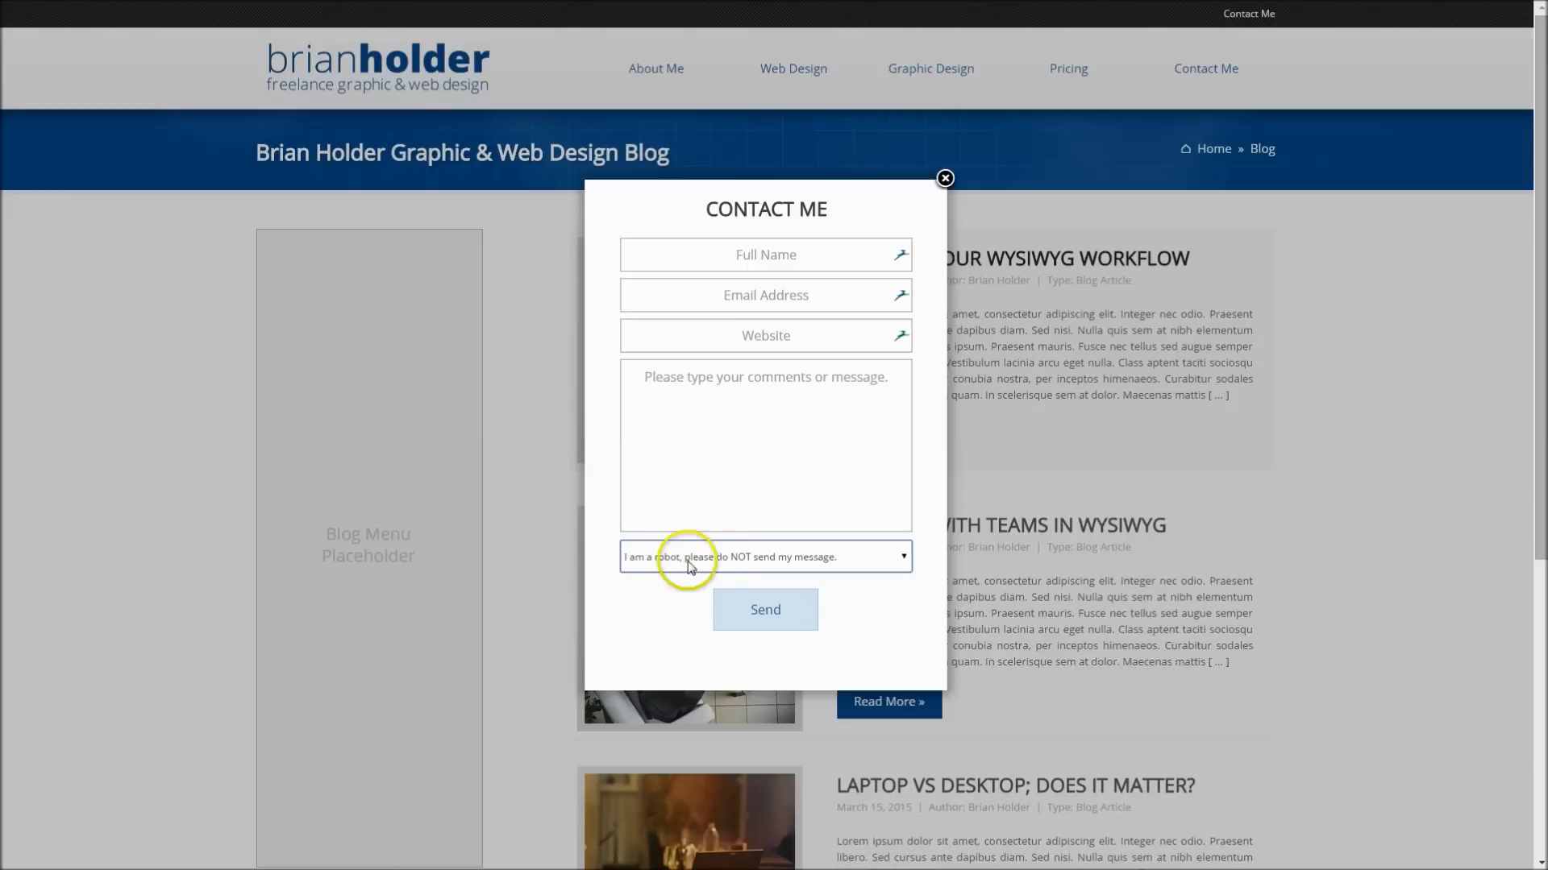
left_click(876, 559)
left_click(835, 596)
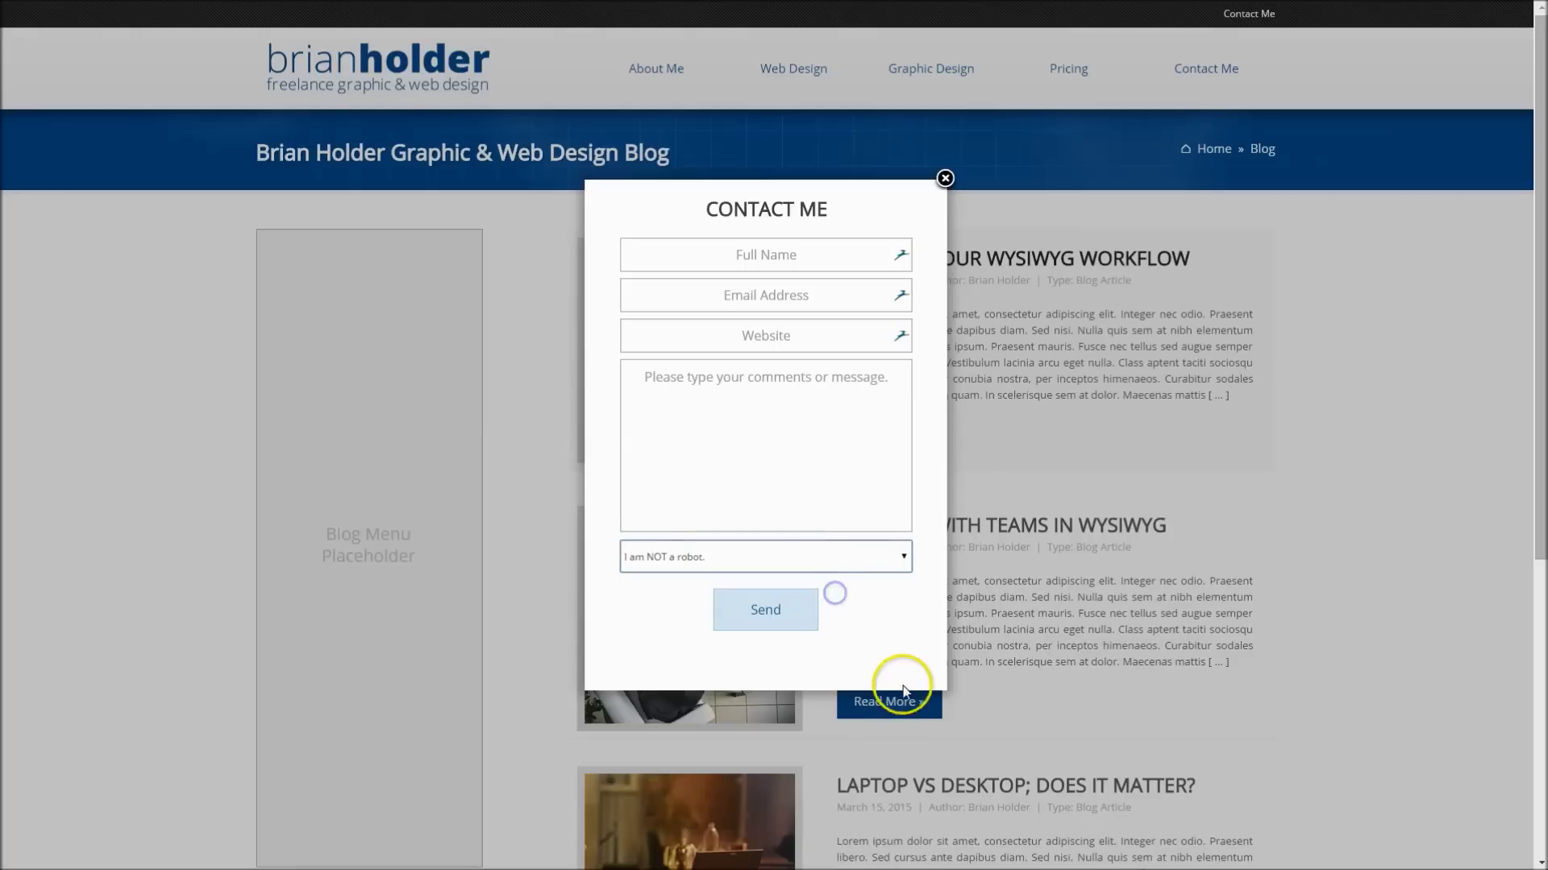
left_click(861, 562)
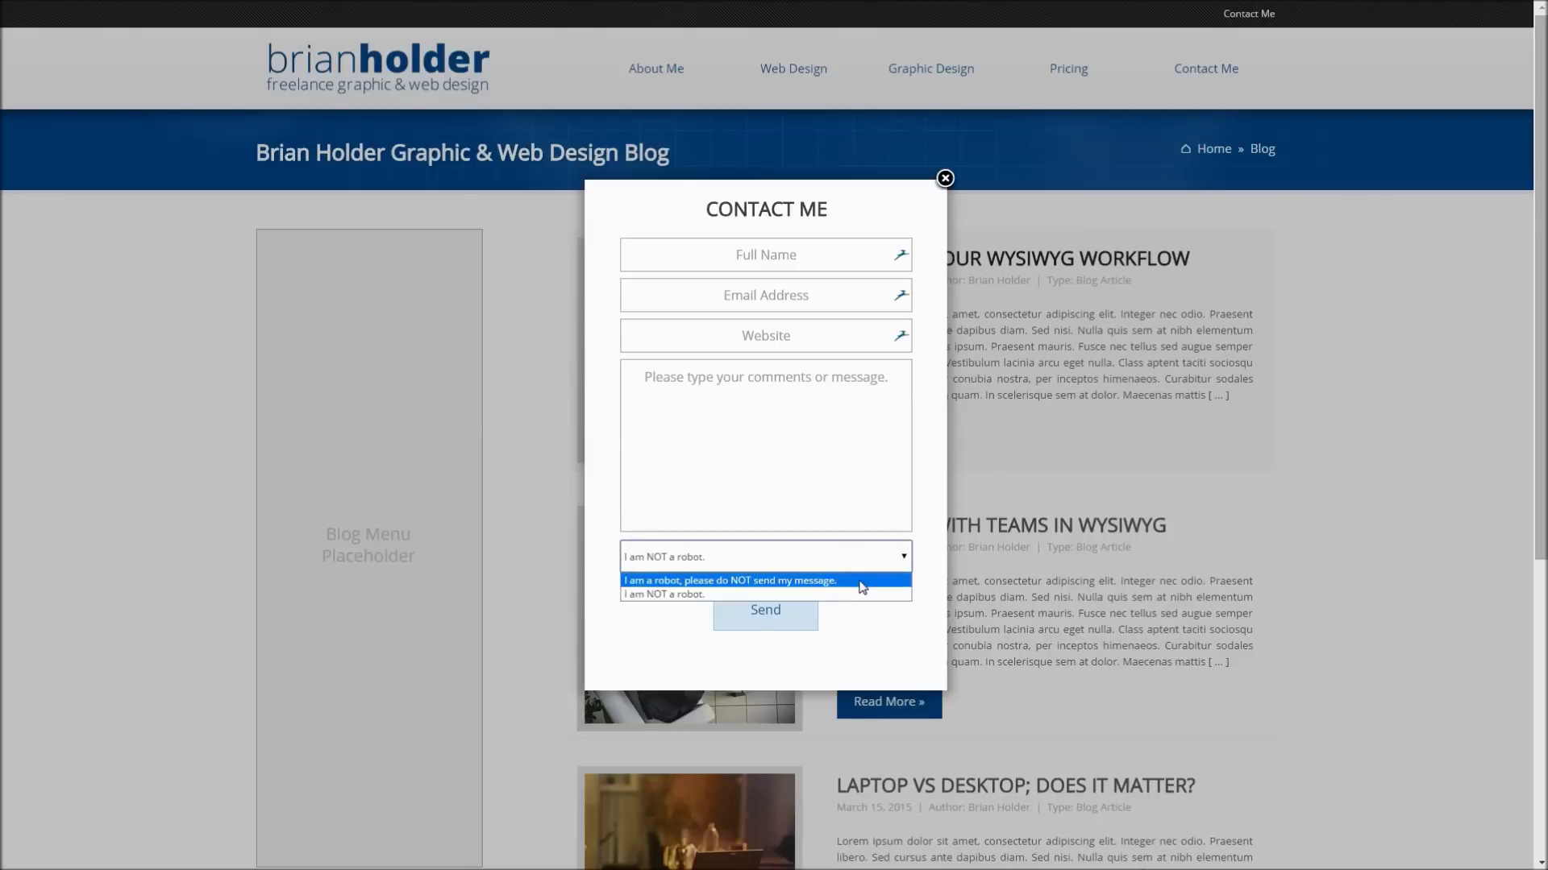
left_click(860, 580)
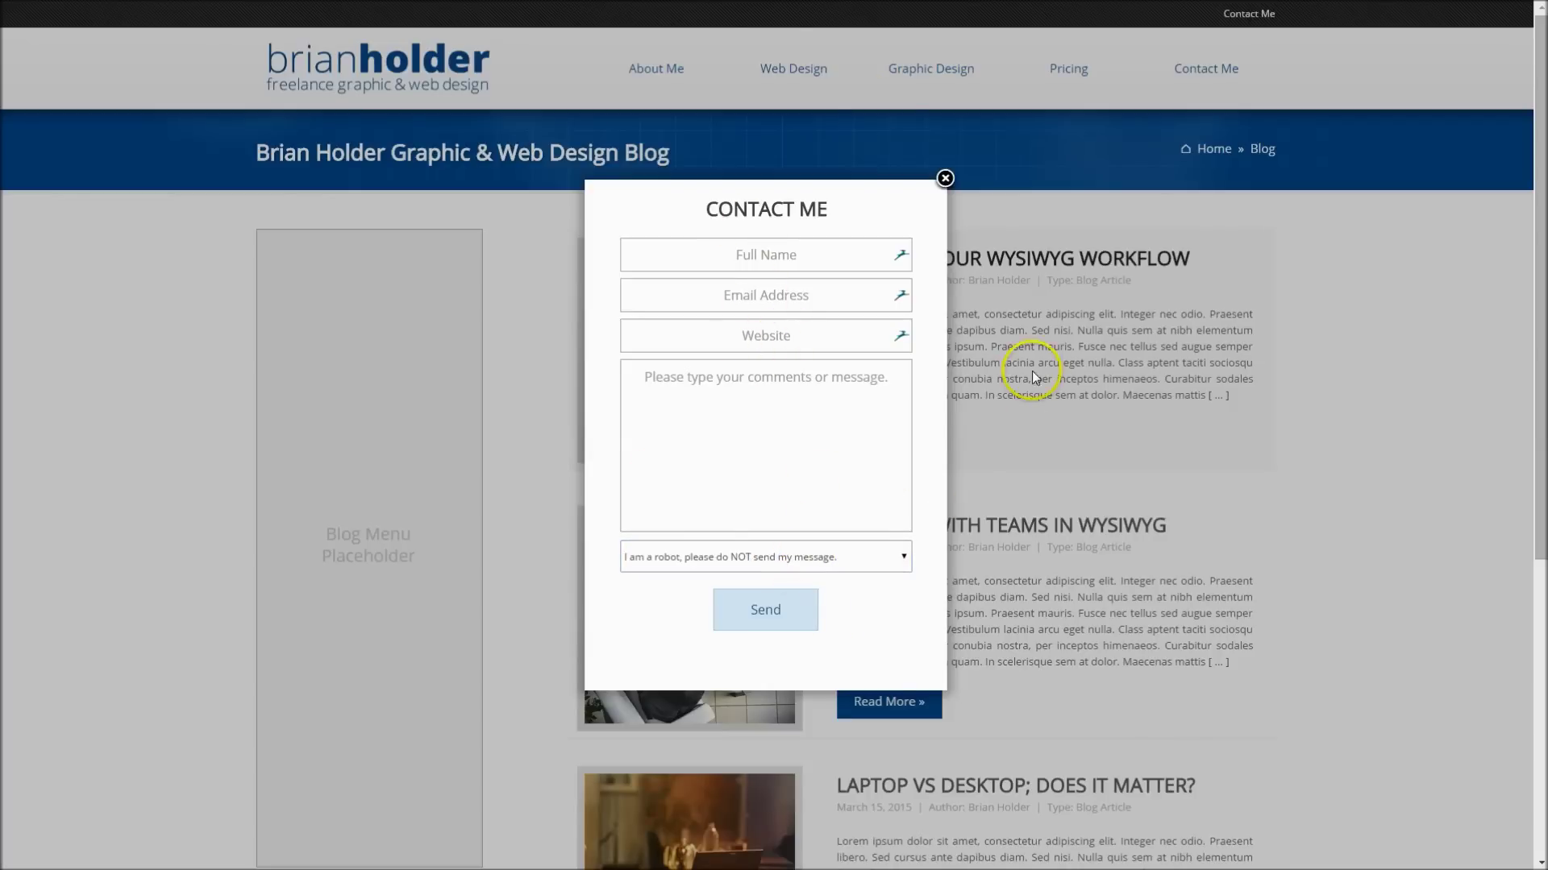
left_click(944, 178)
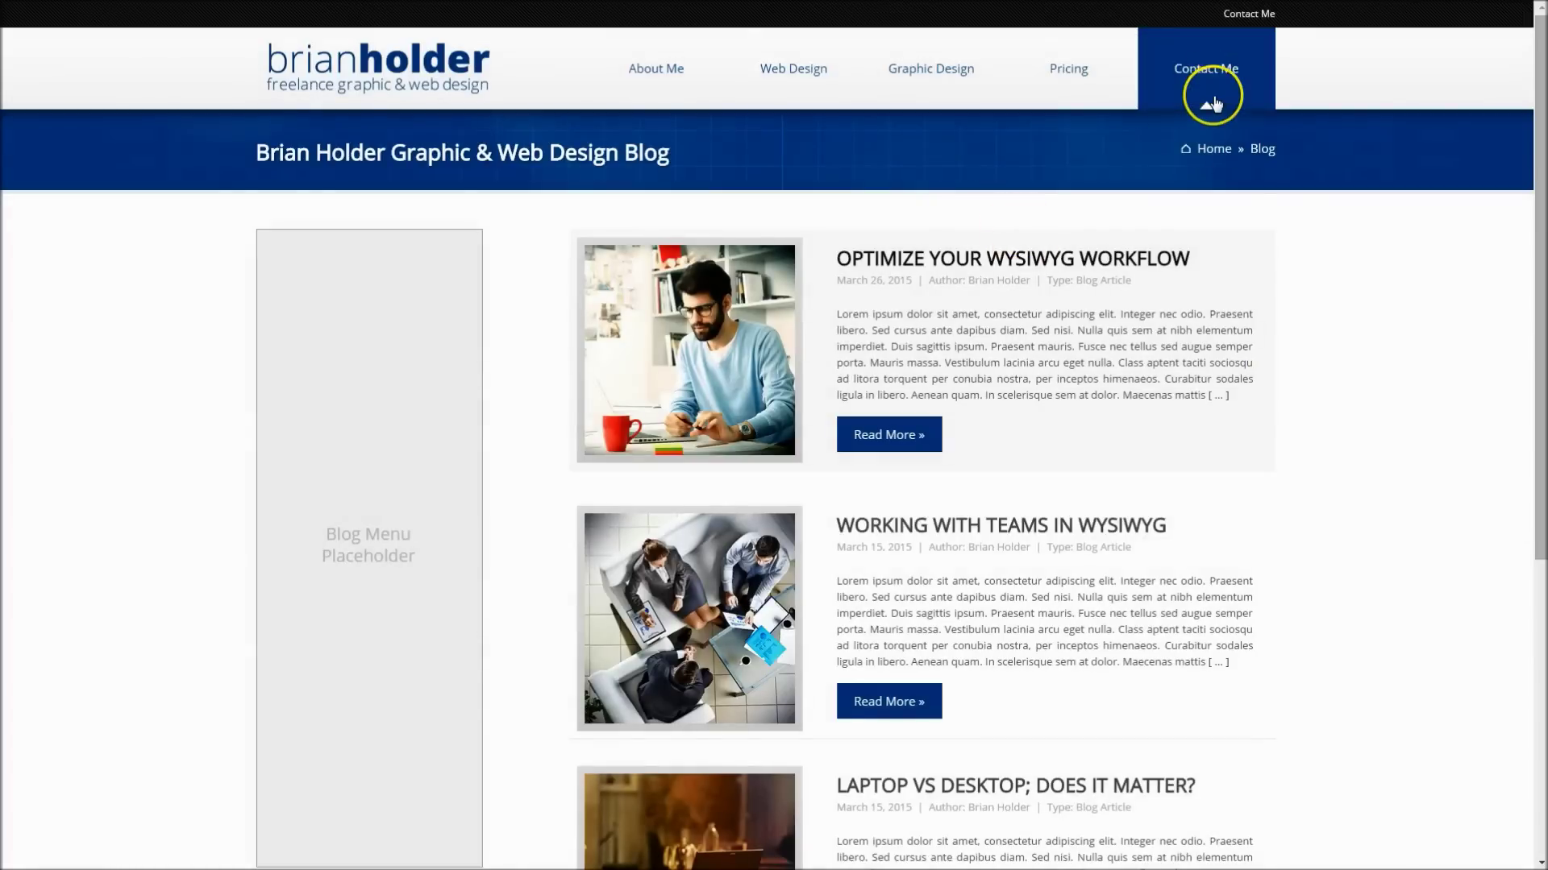
left_click(1212, 101)
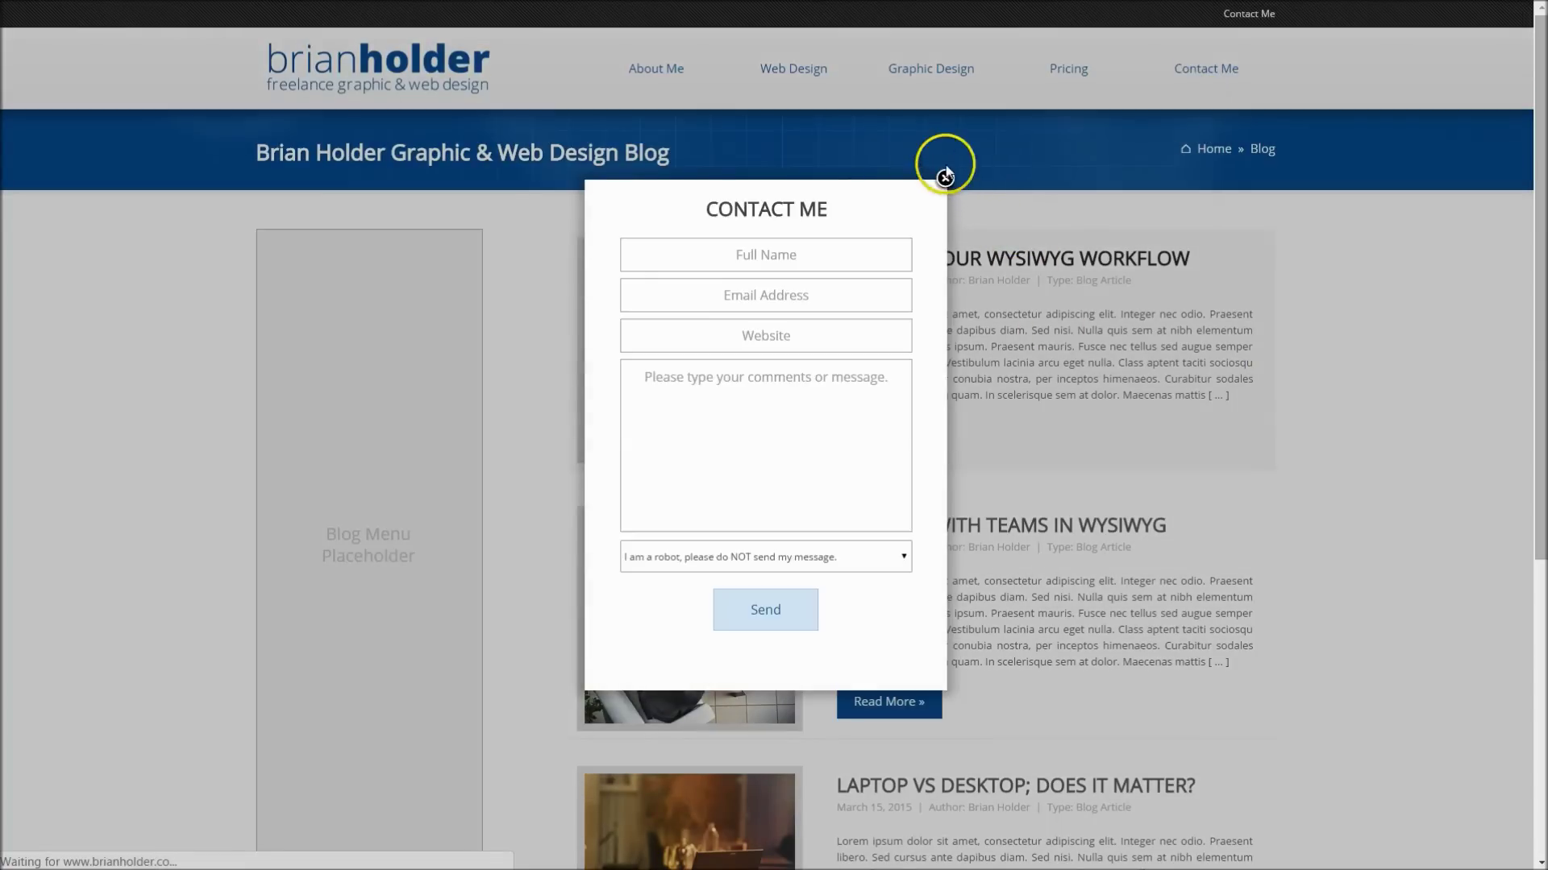
left_click(945, 178)
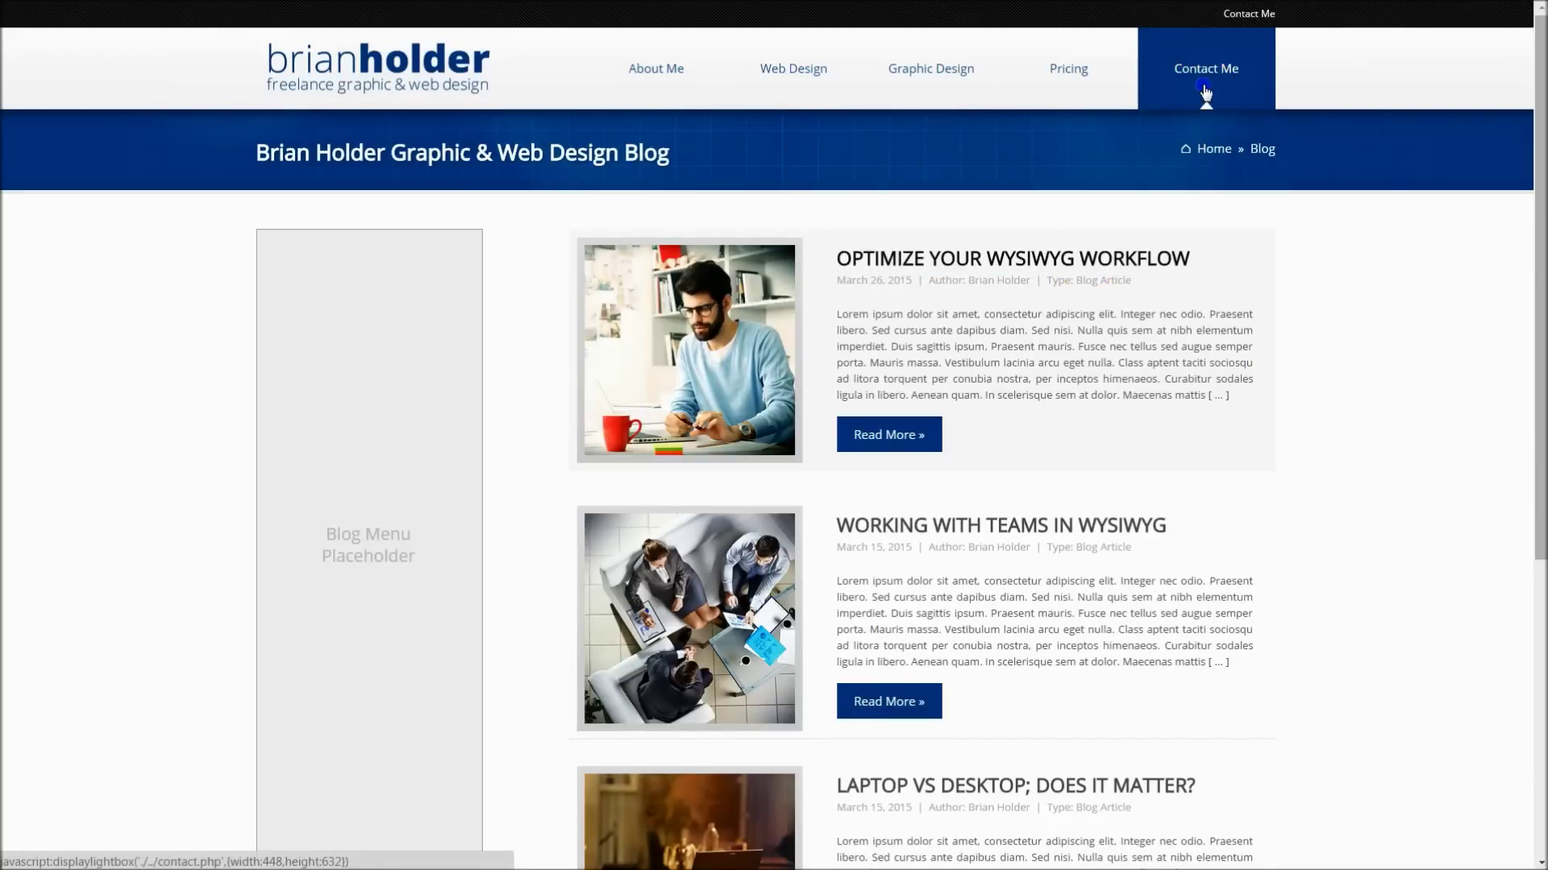
left_click(1206, 95)
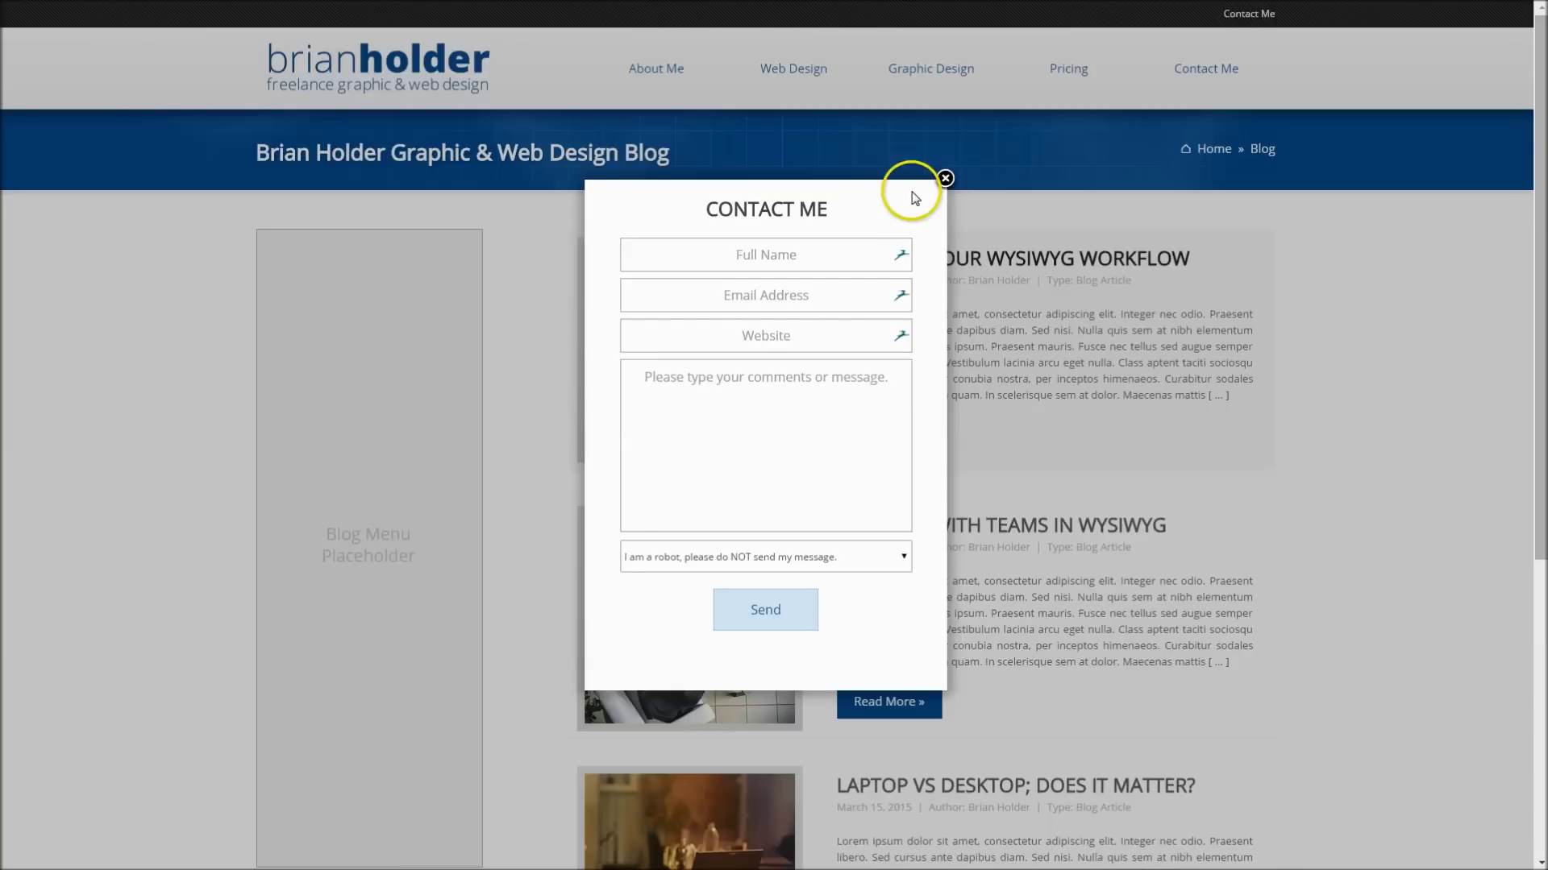
left_click(945, 178)
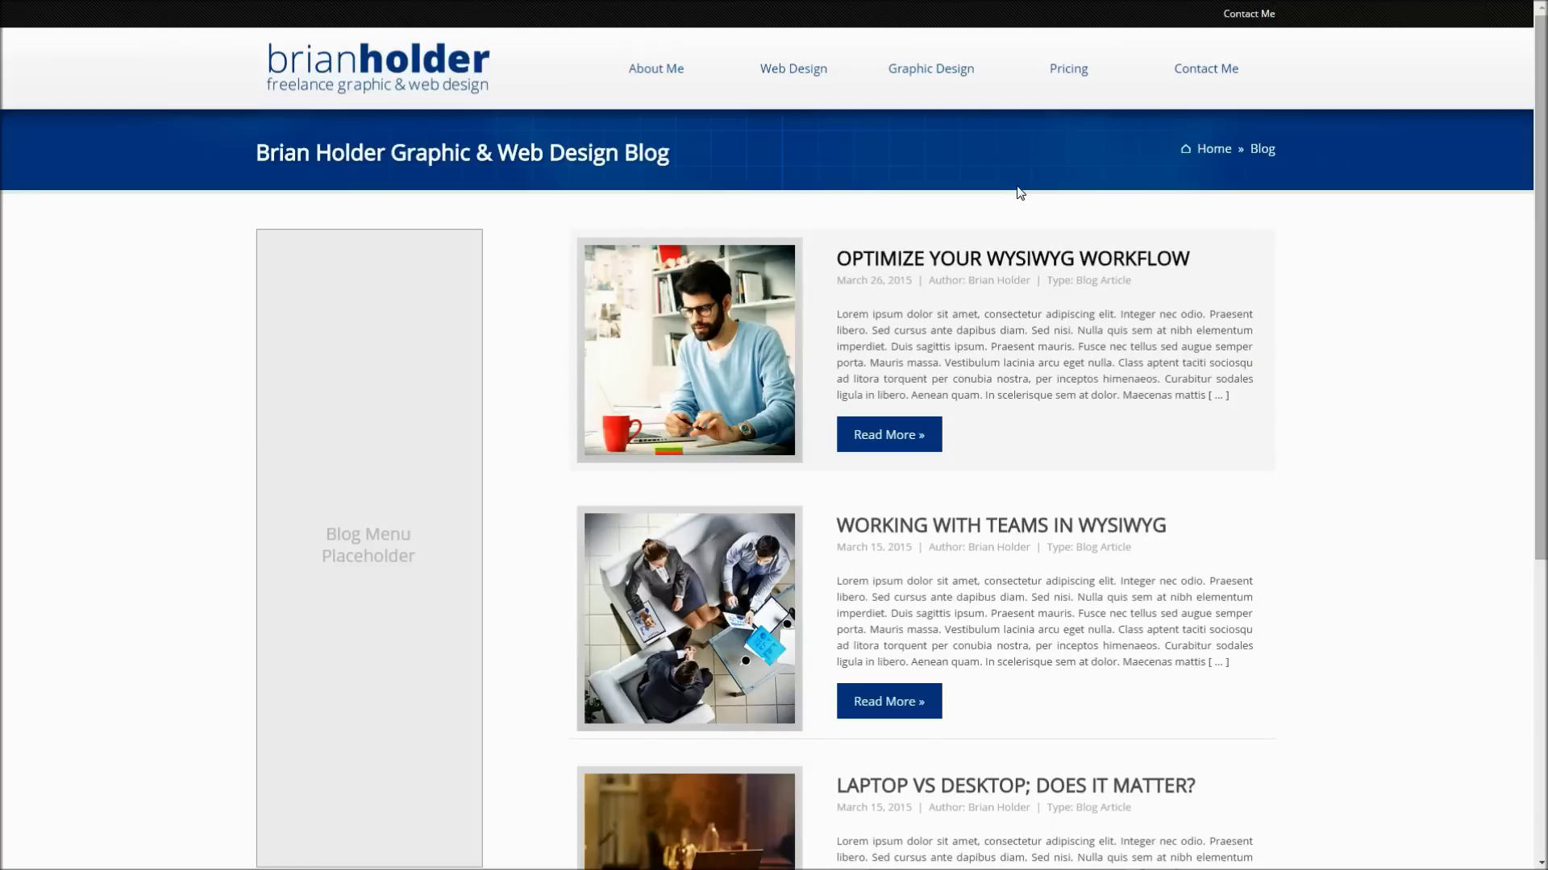
- Return to Web Builder and collapse the contact.php branch in the Site Manager
key("alt+Tab")
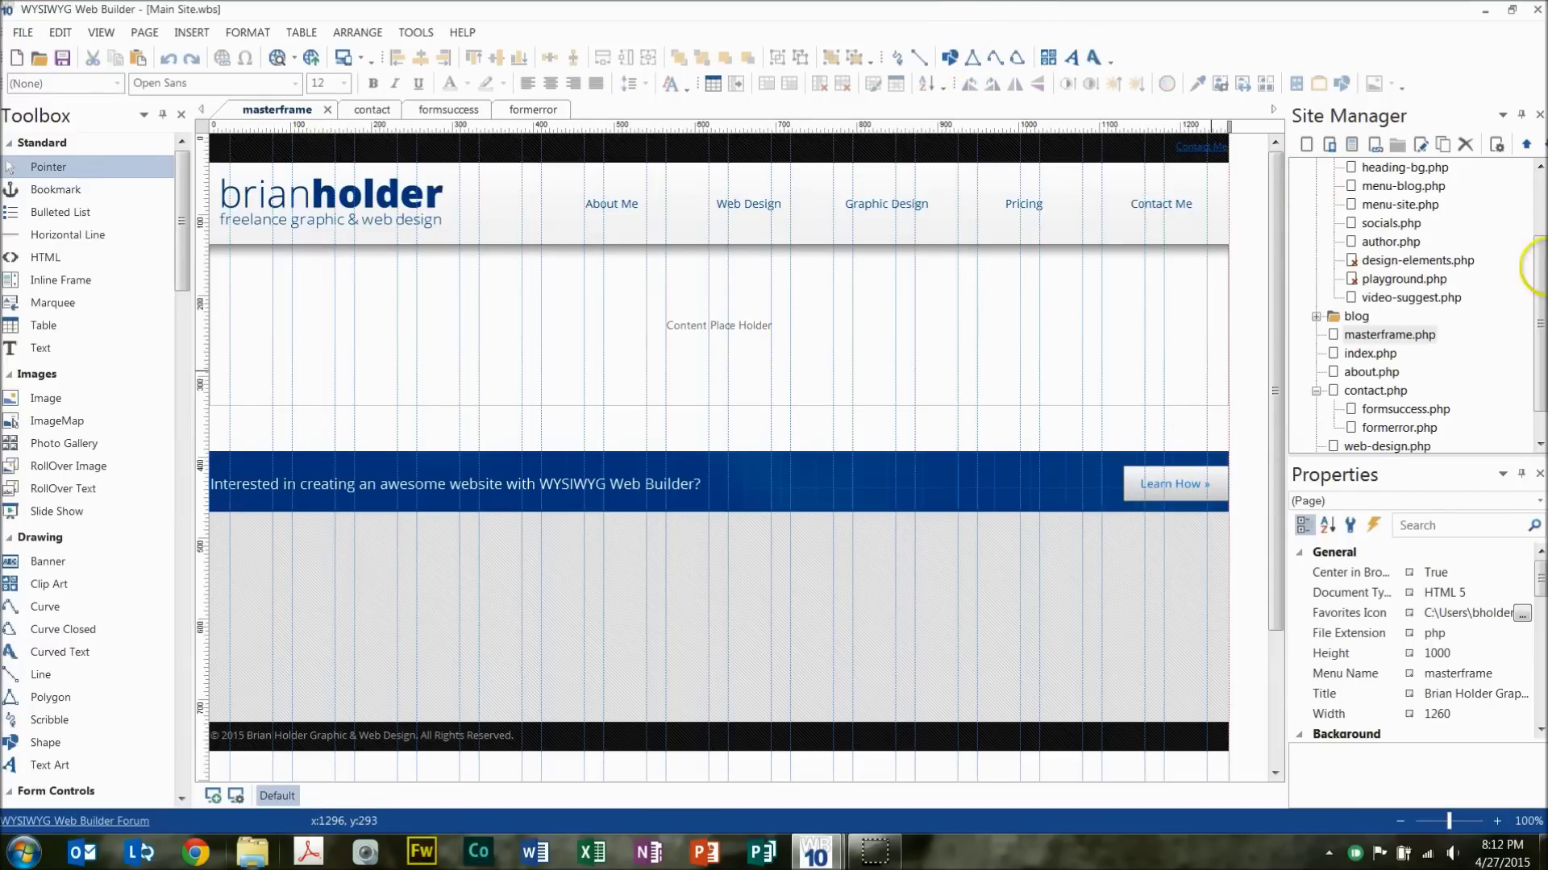
left_click_drag(1541, 294, 1541, 335)
left_click(1316, 354)
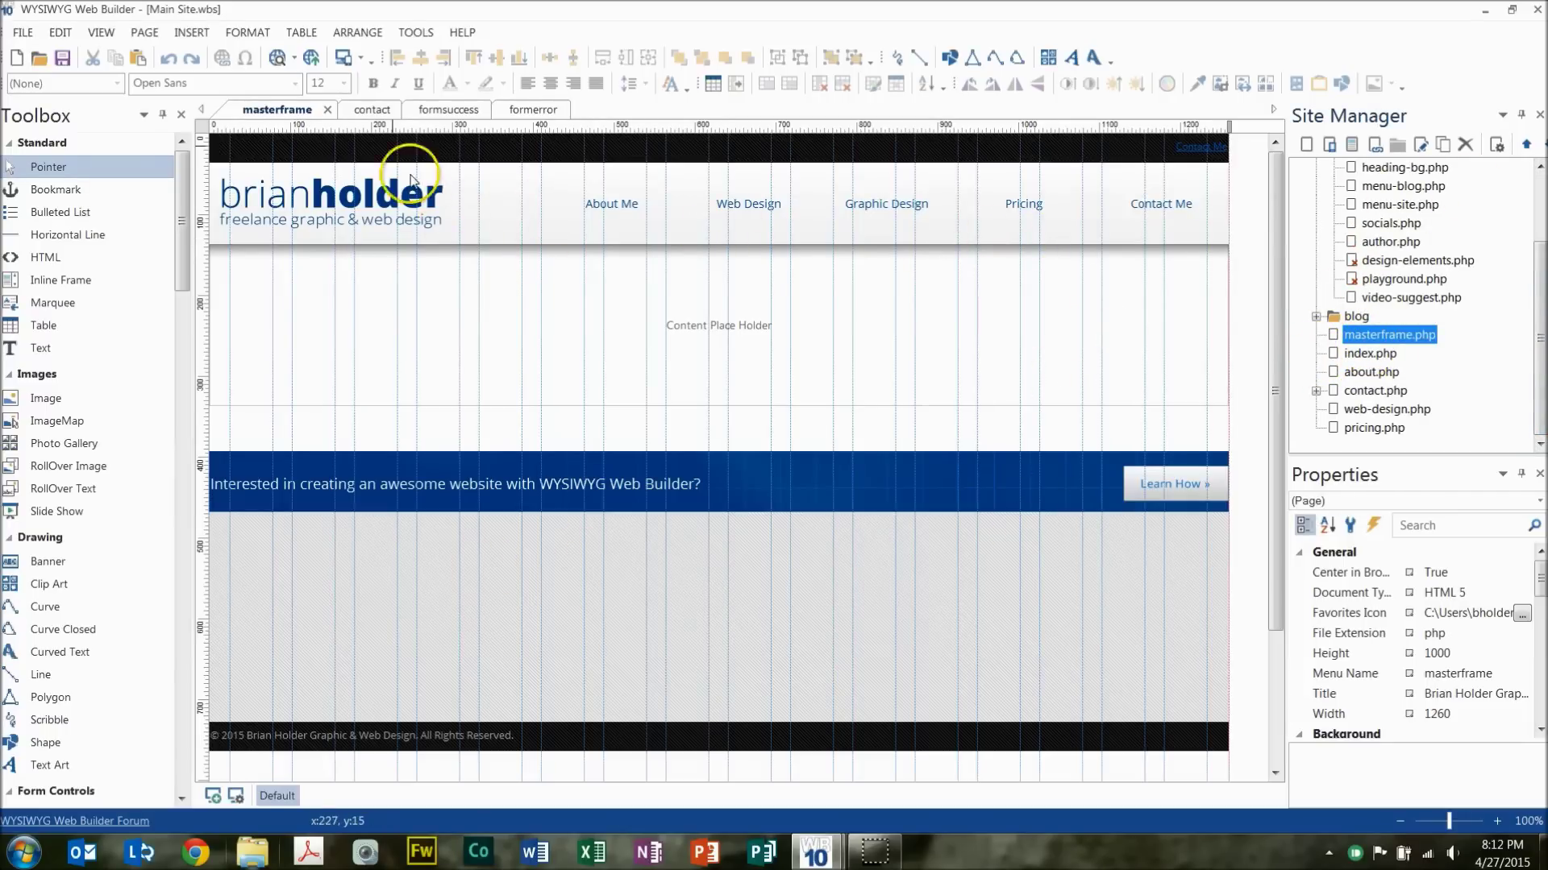
- Review the contact, formsuccess, formerror and masterframe pages, ending on the contact page
left_click(379, 111)
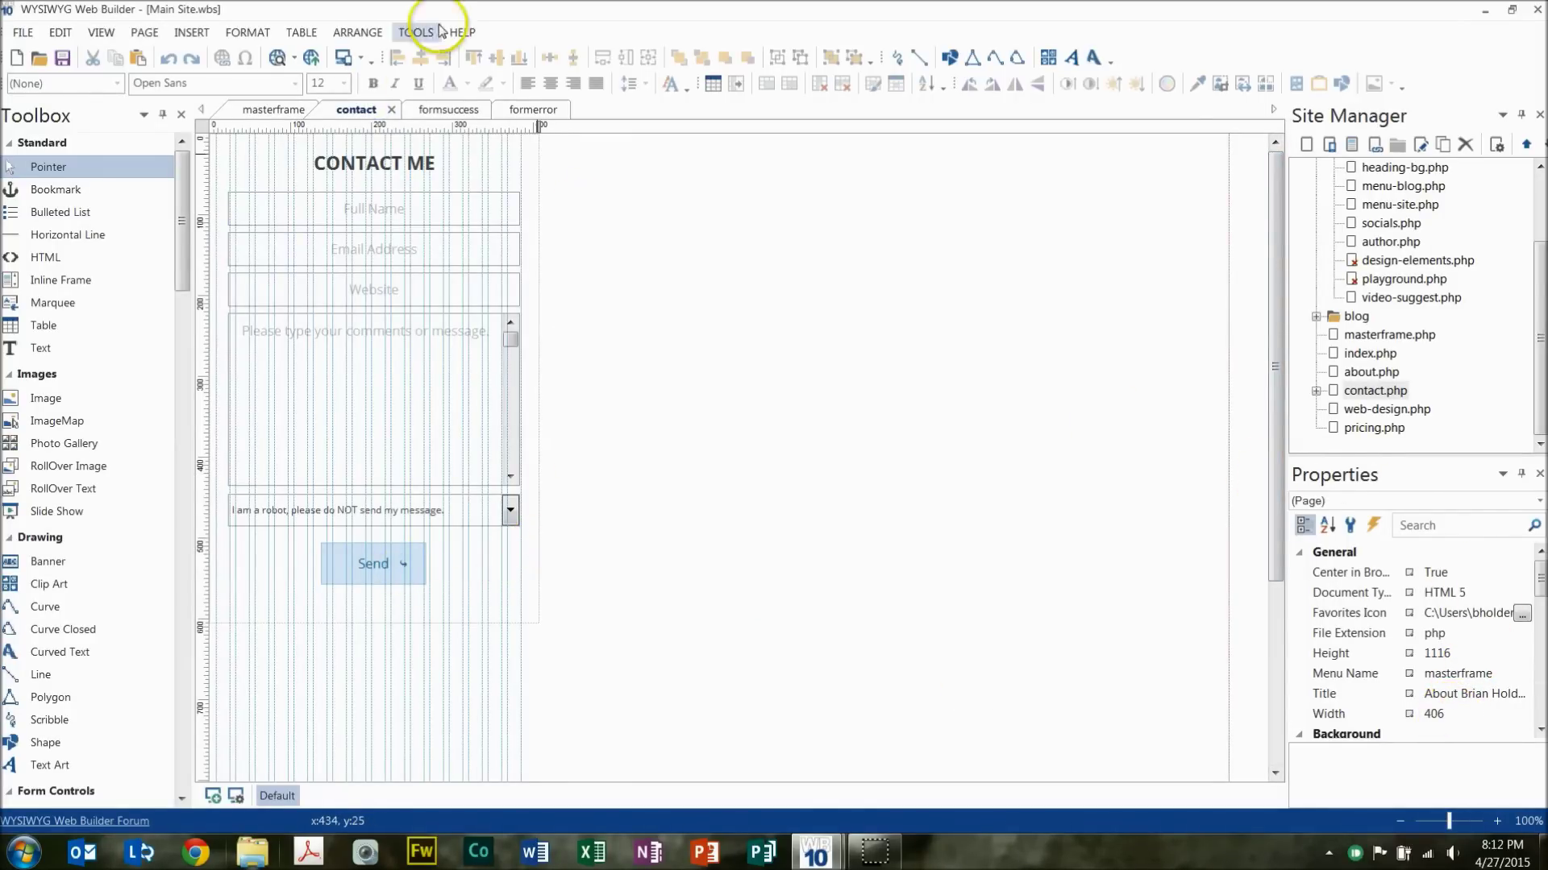
left_click(433, 113)
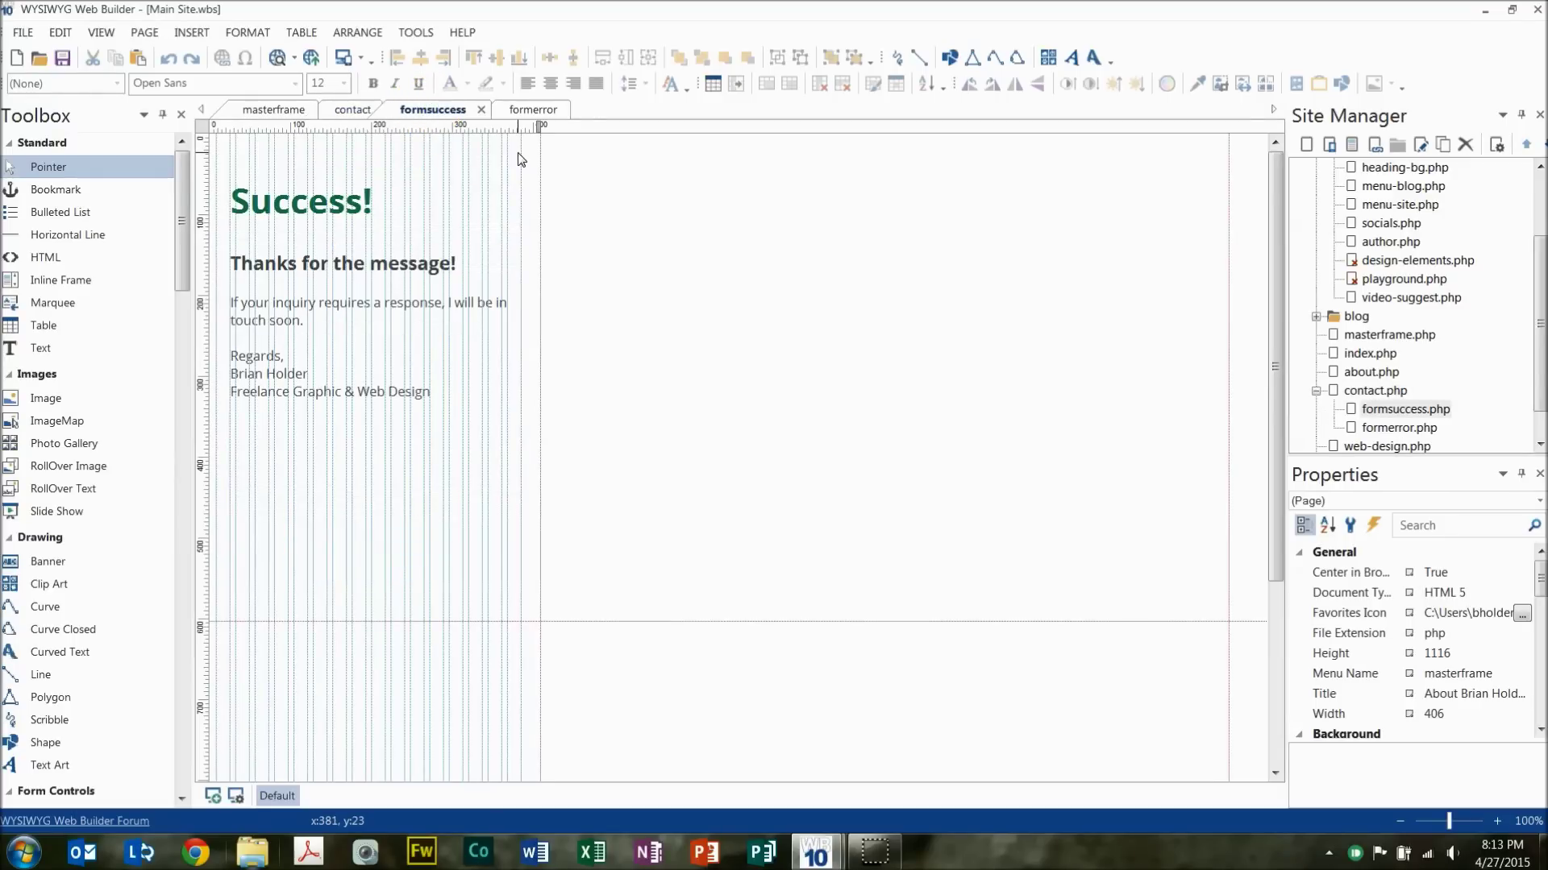
left_click(543, 114)
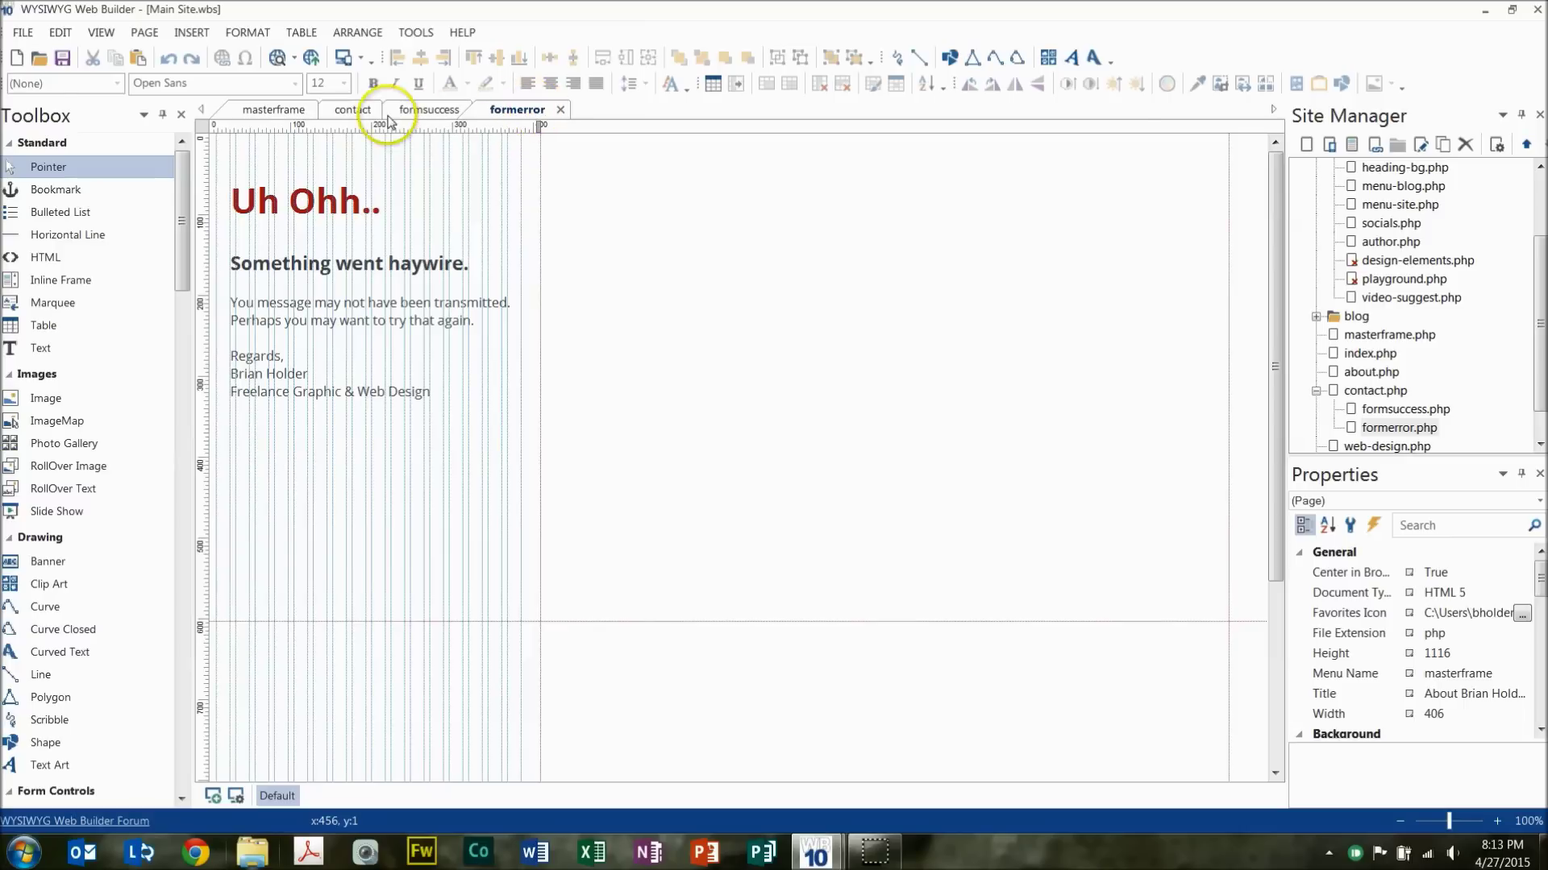
left_click(298, 111)
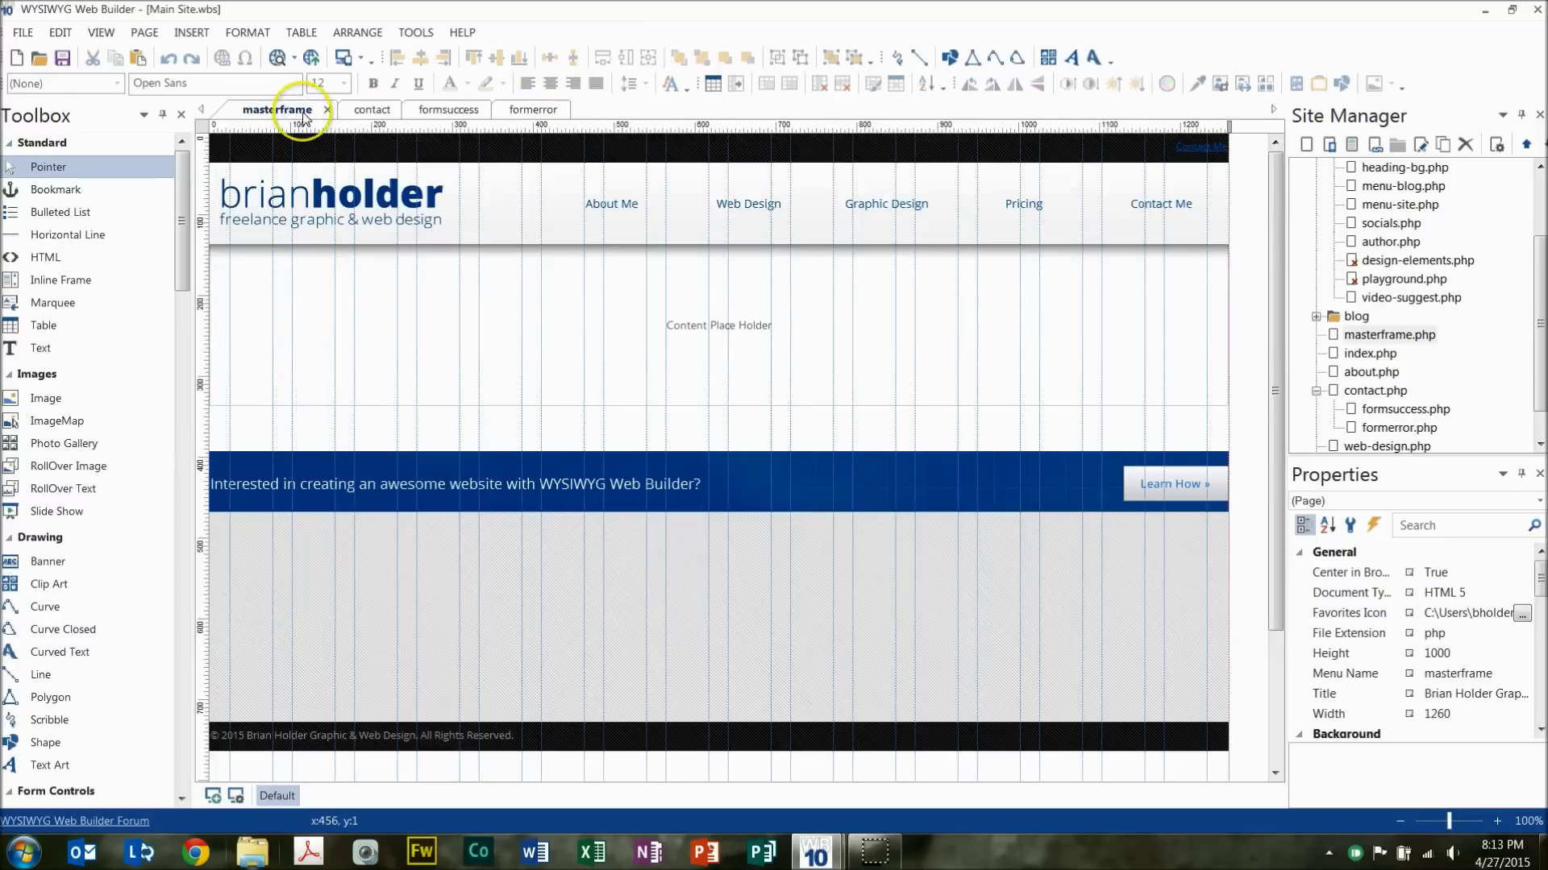
left_click(368, 110)
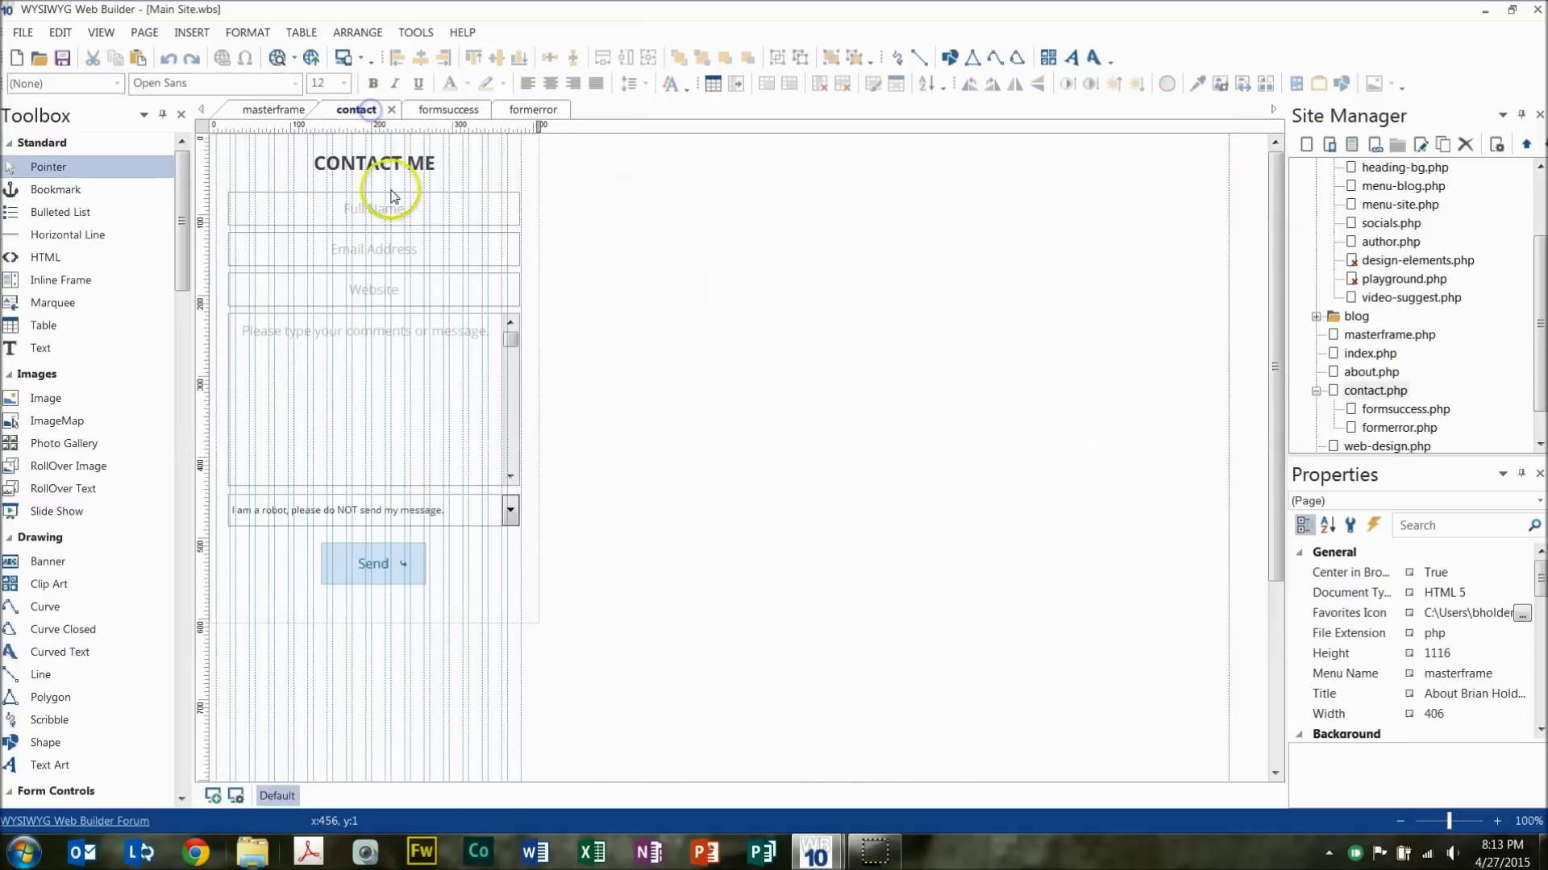
left_click(530, 152)
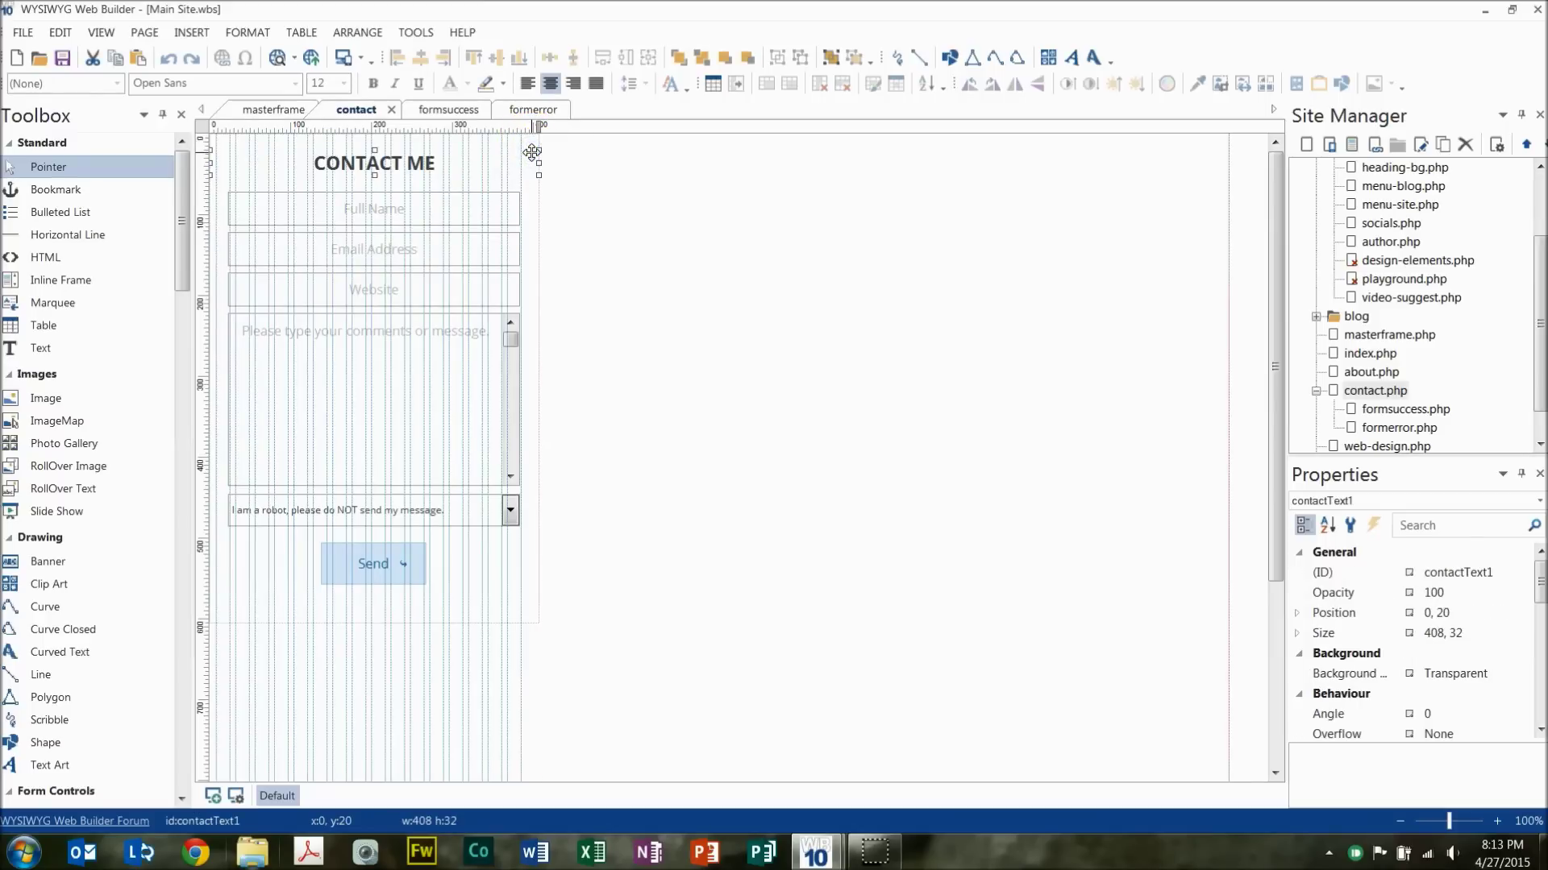
left_click(536, 198)
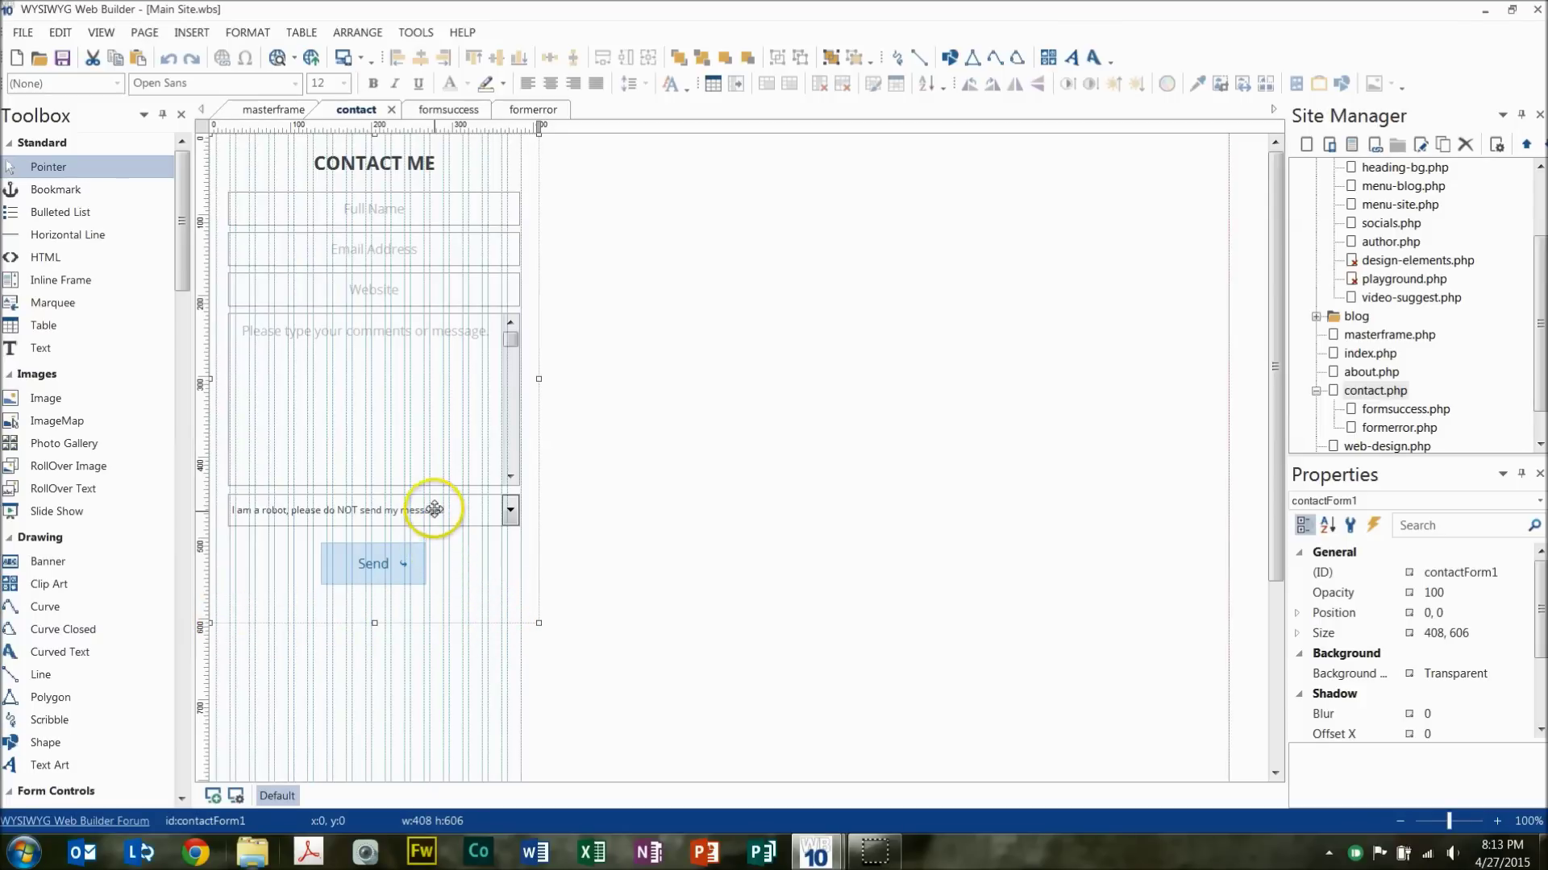
left_click(425, 208)
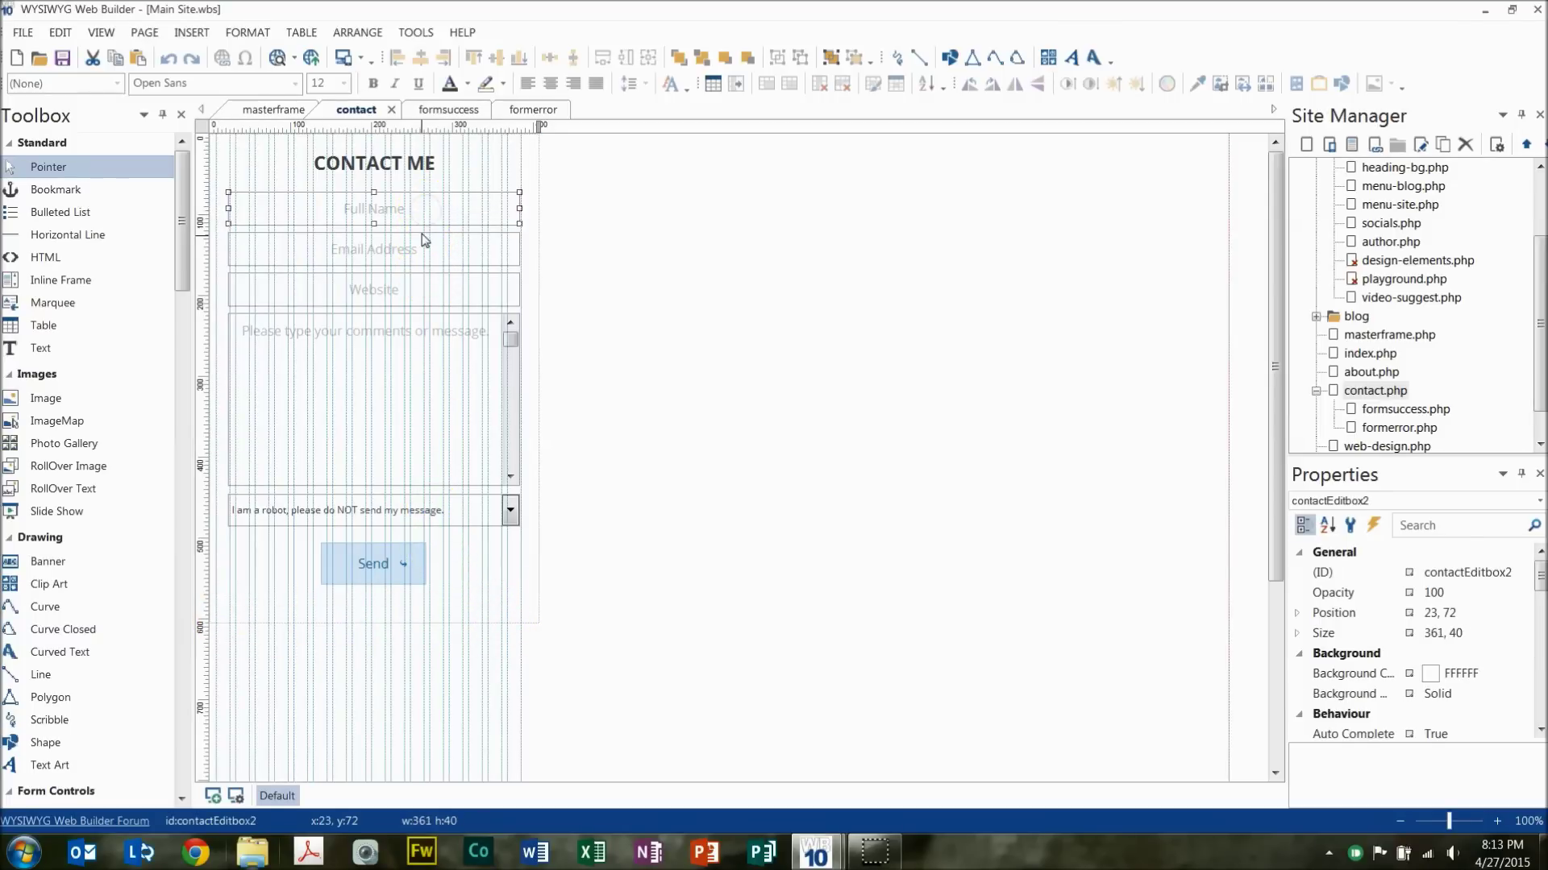
left_click(419, 253)
left_click(419, 286)
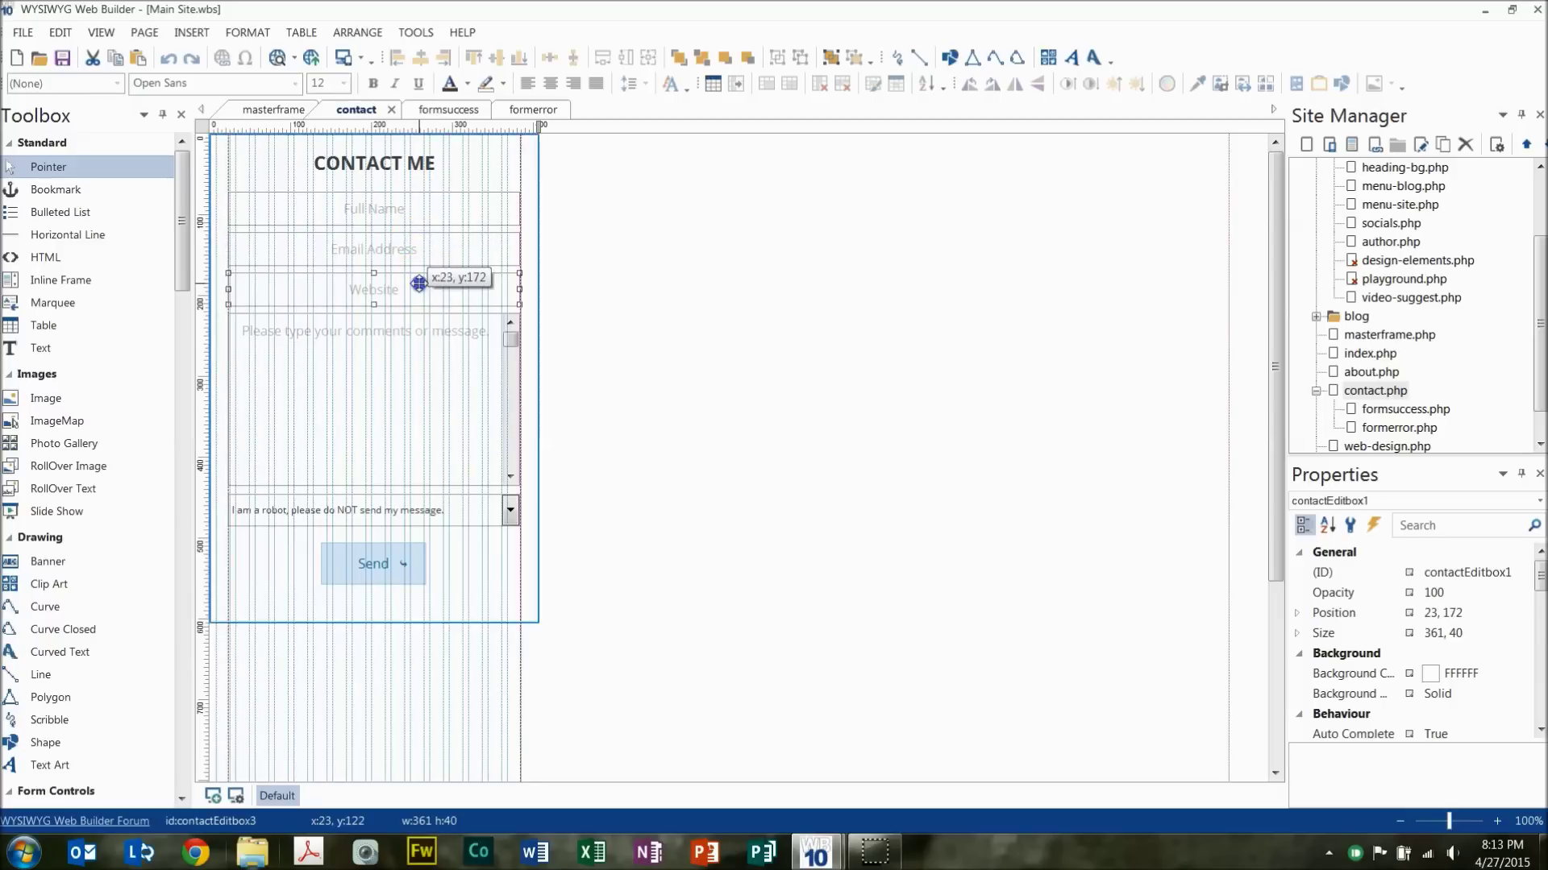
left_click(407, 359)
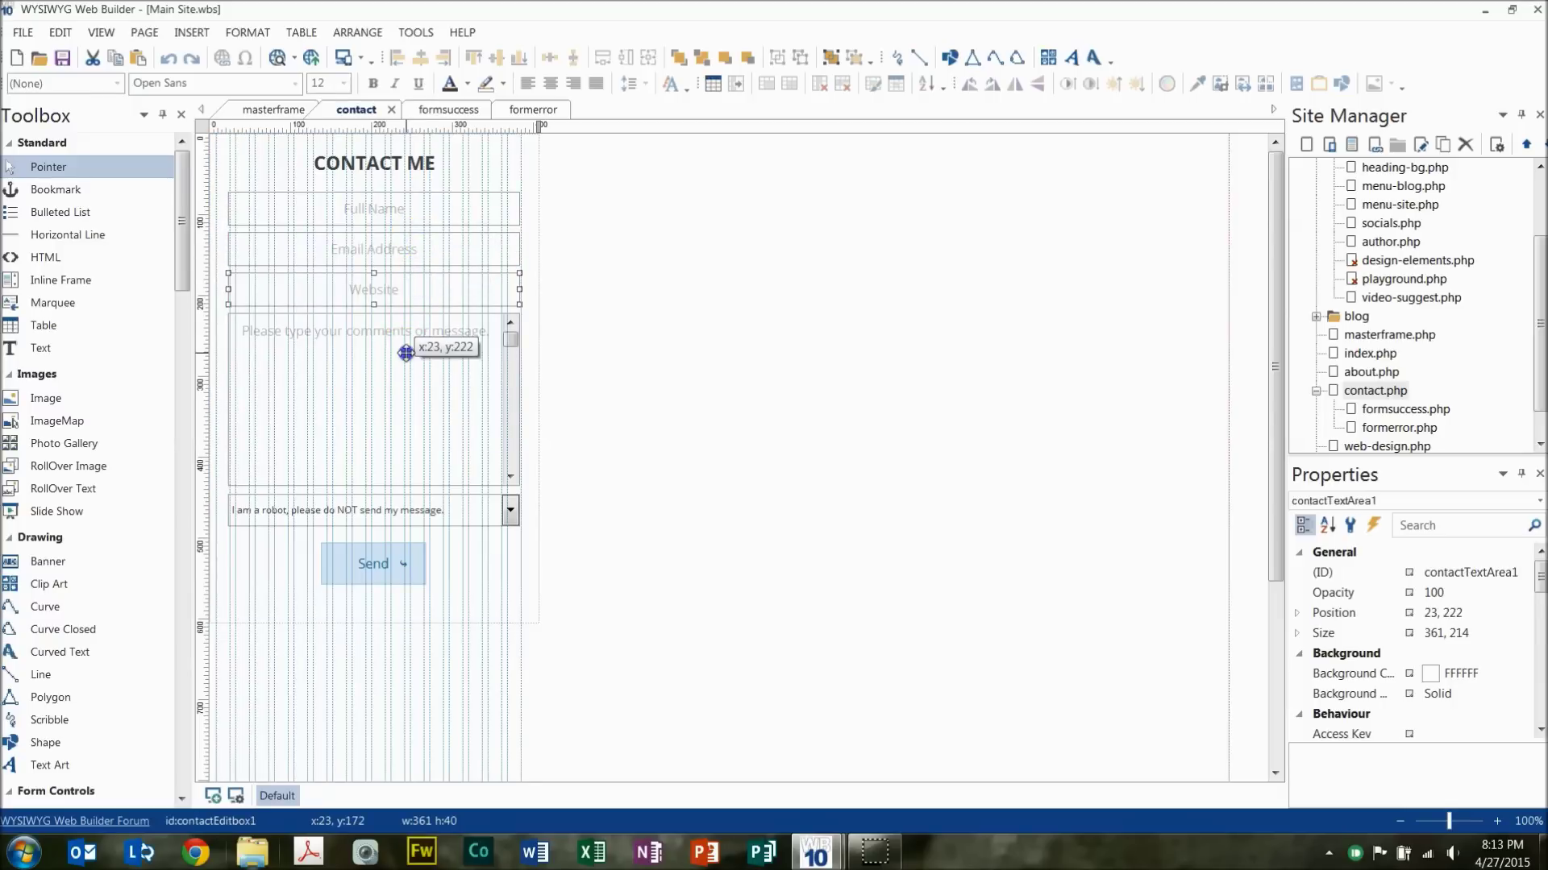
left_click(424, 210)
double_click(424, 209)
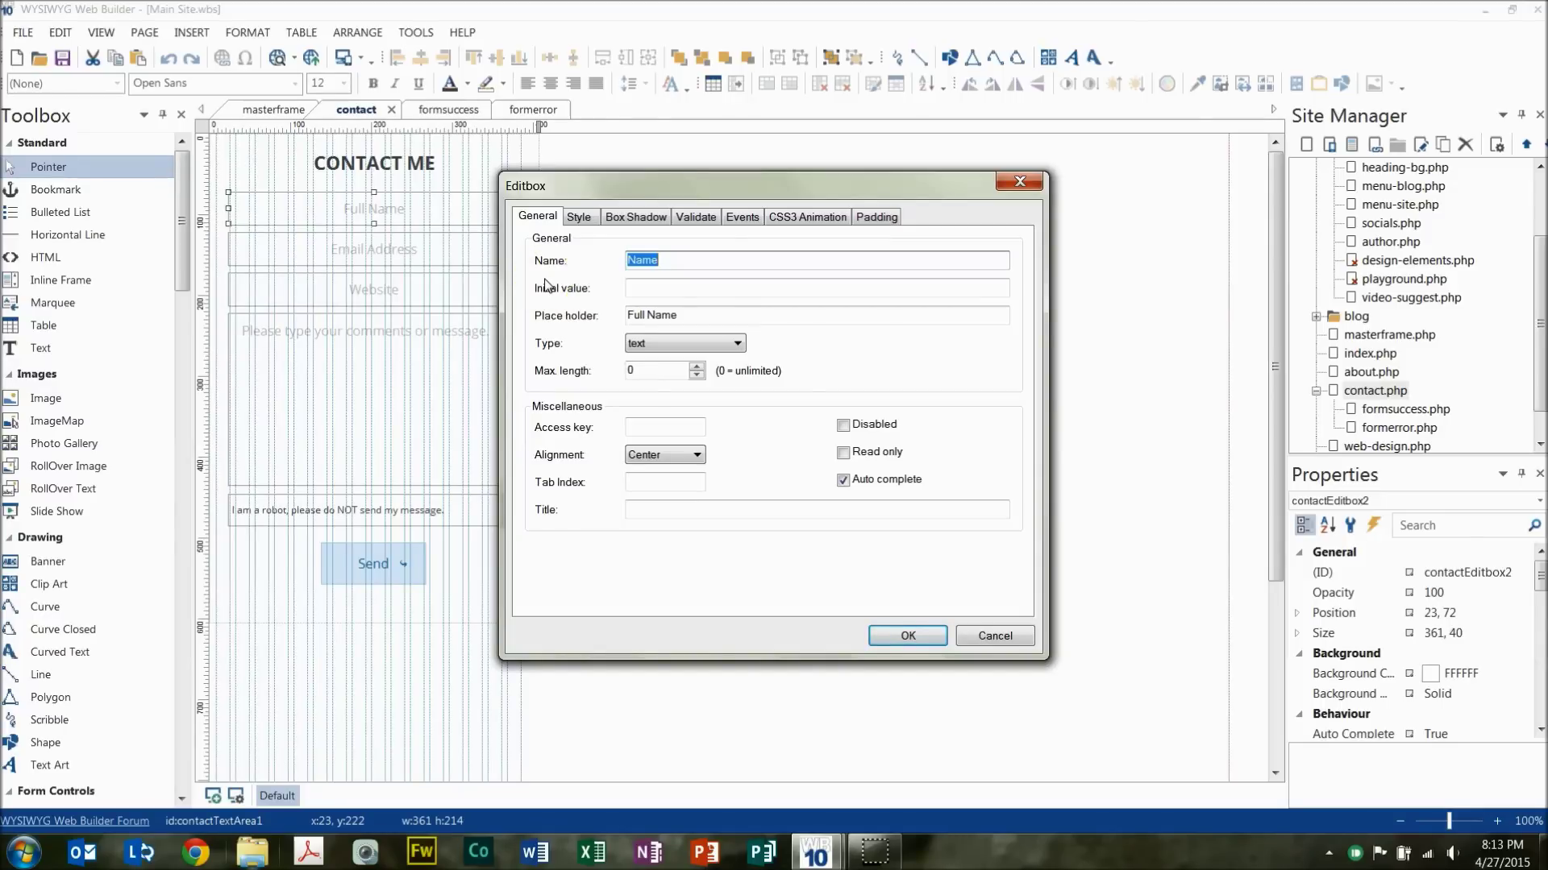
left_click(692, 316)
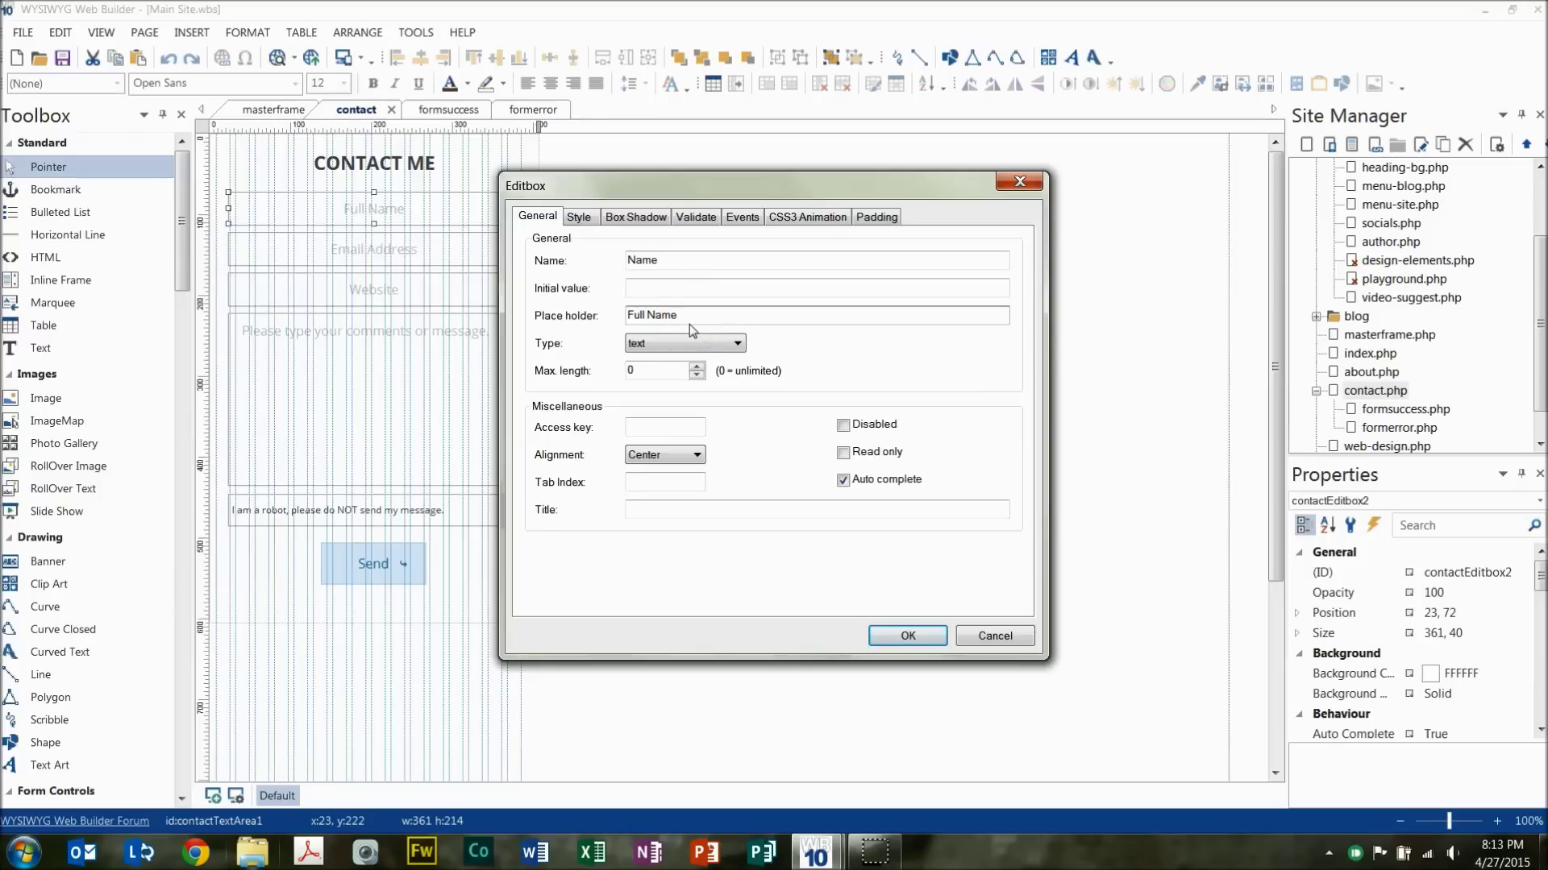
left_click(900, 637)
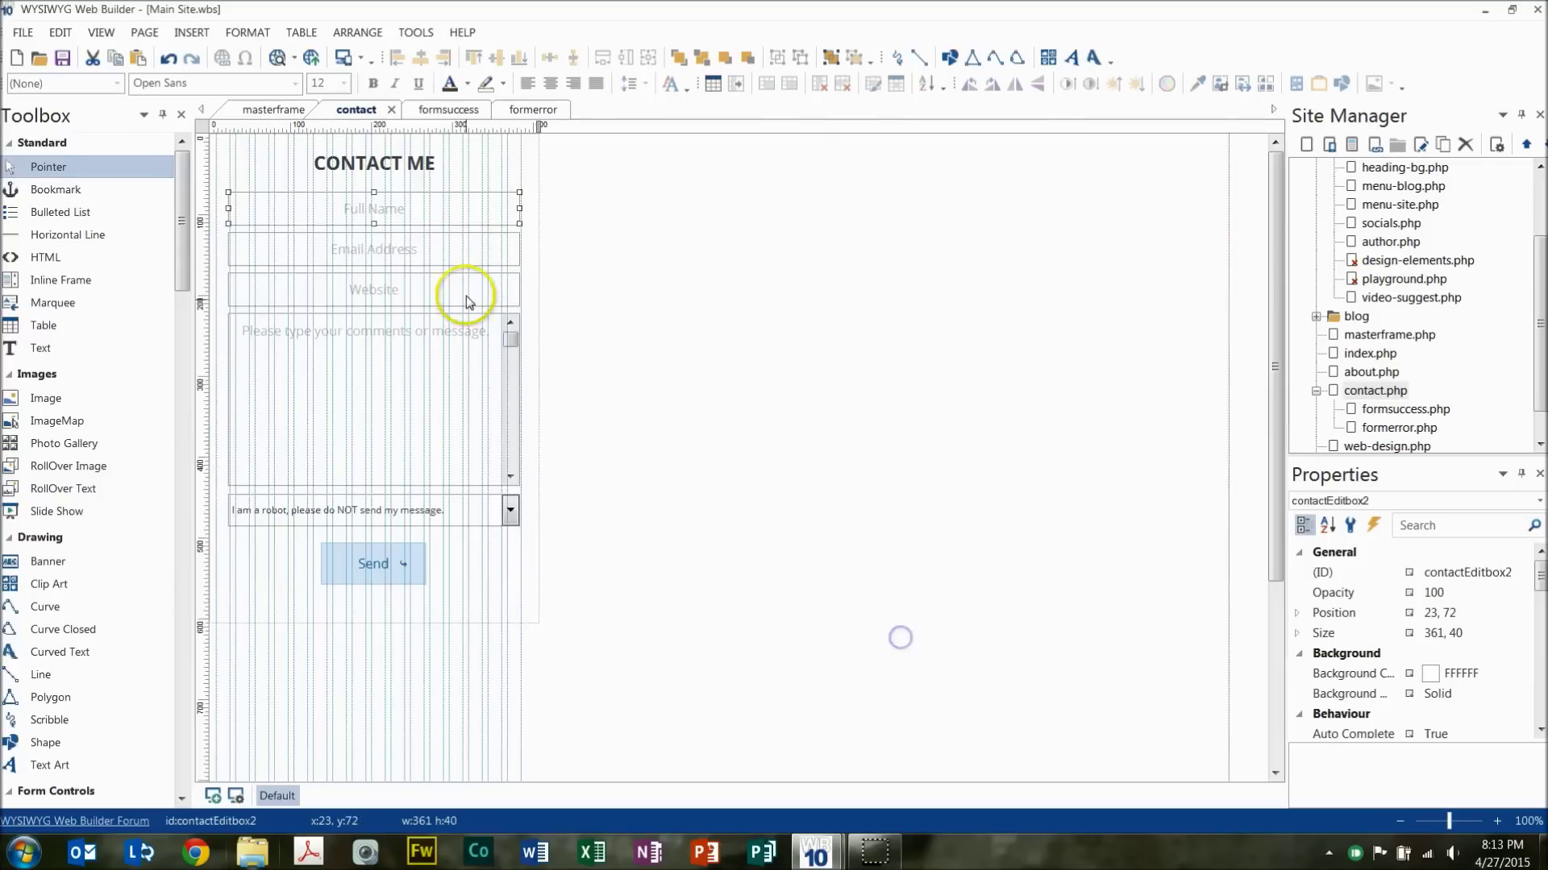
- Preview the contact page in Chrome and fill in a name, an incomplete email, website 'sdfd' and comment 'sdfdsf'
left_click(275, 63)
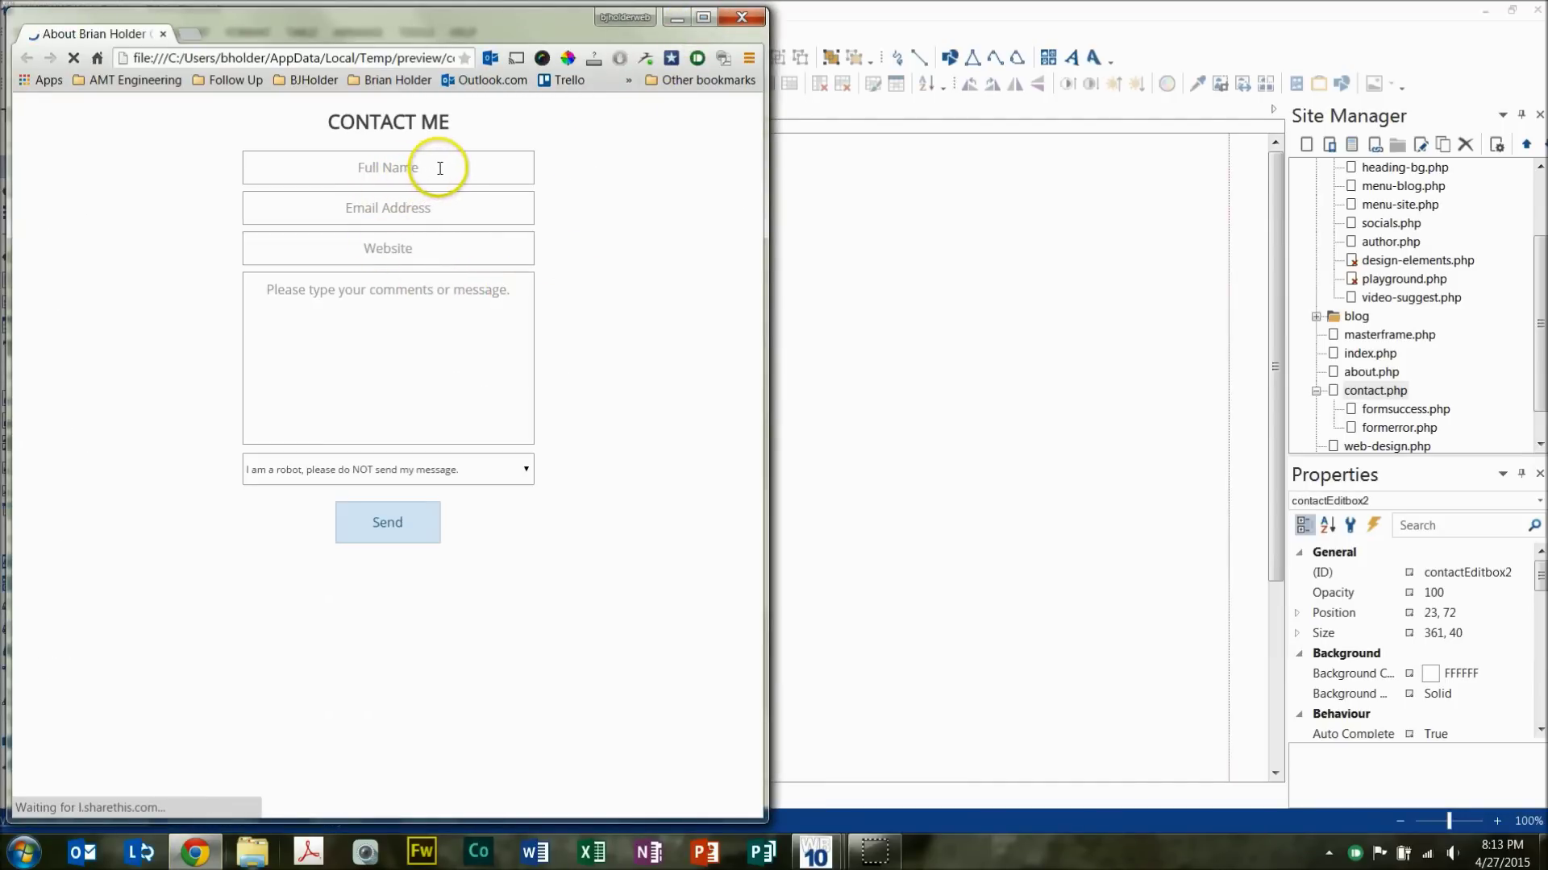
left_click(439, 168)
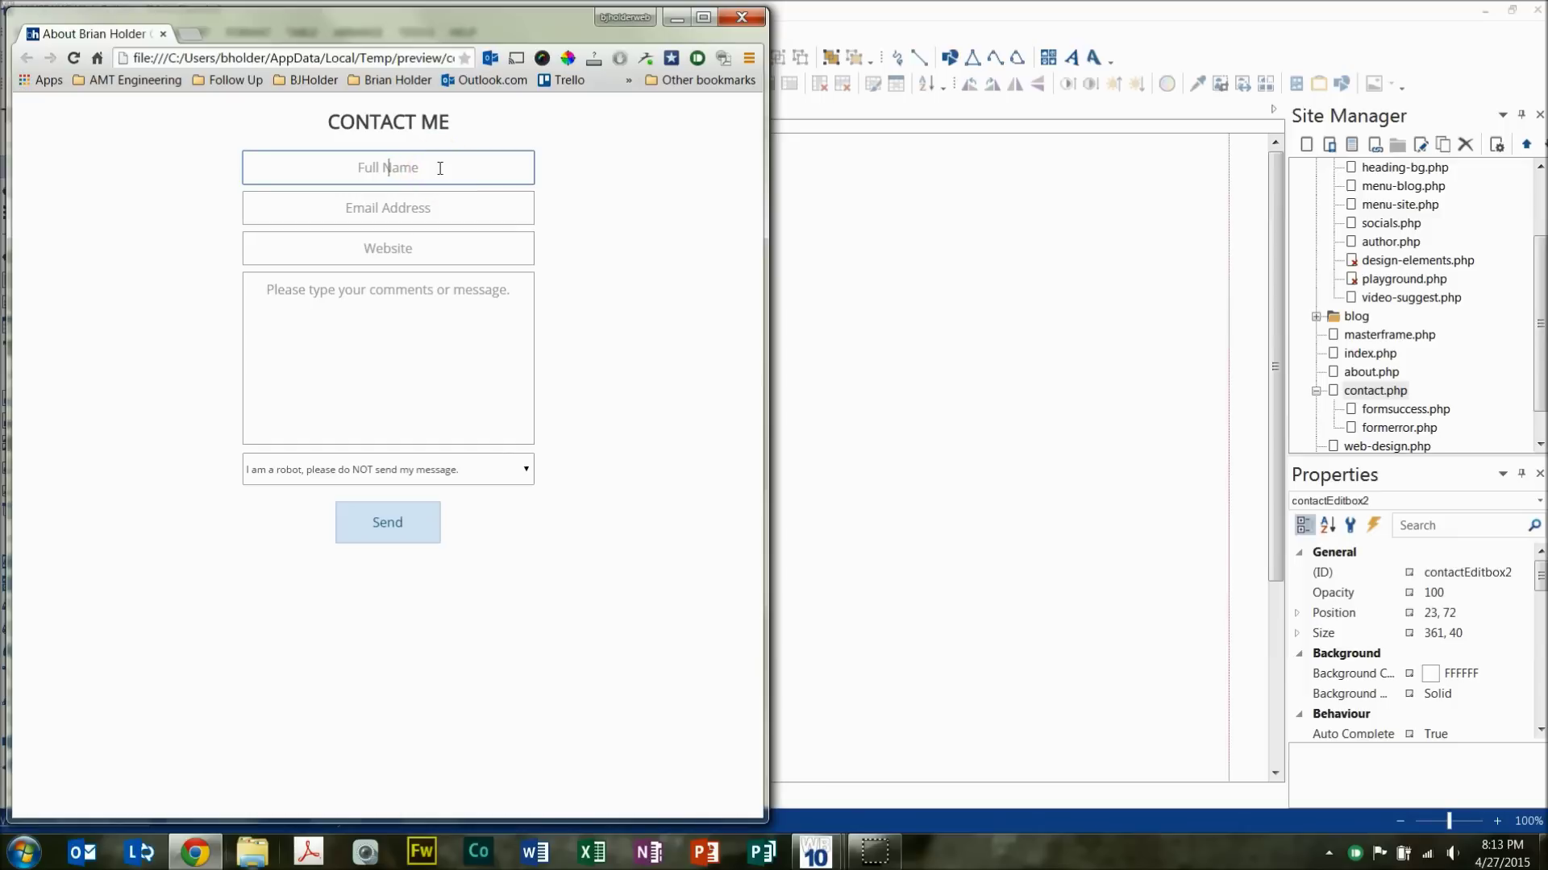
type("B")
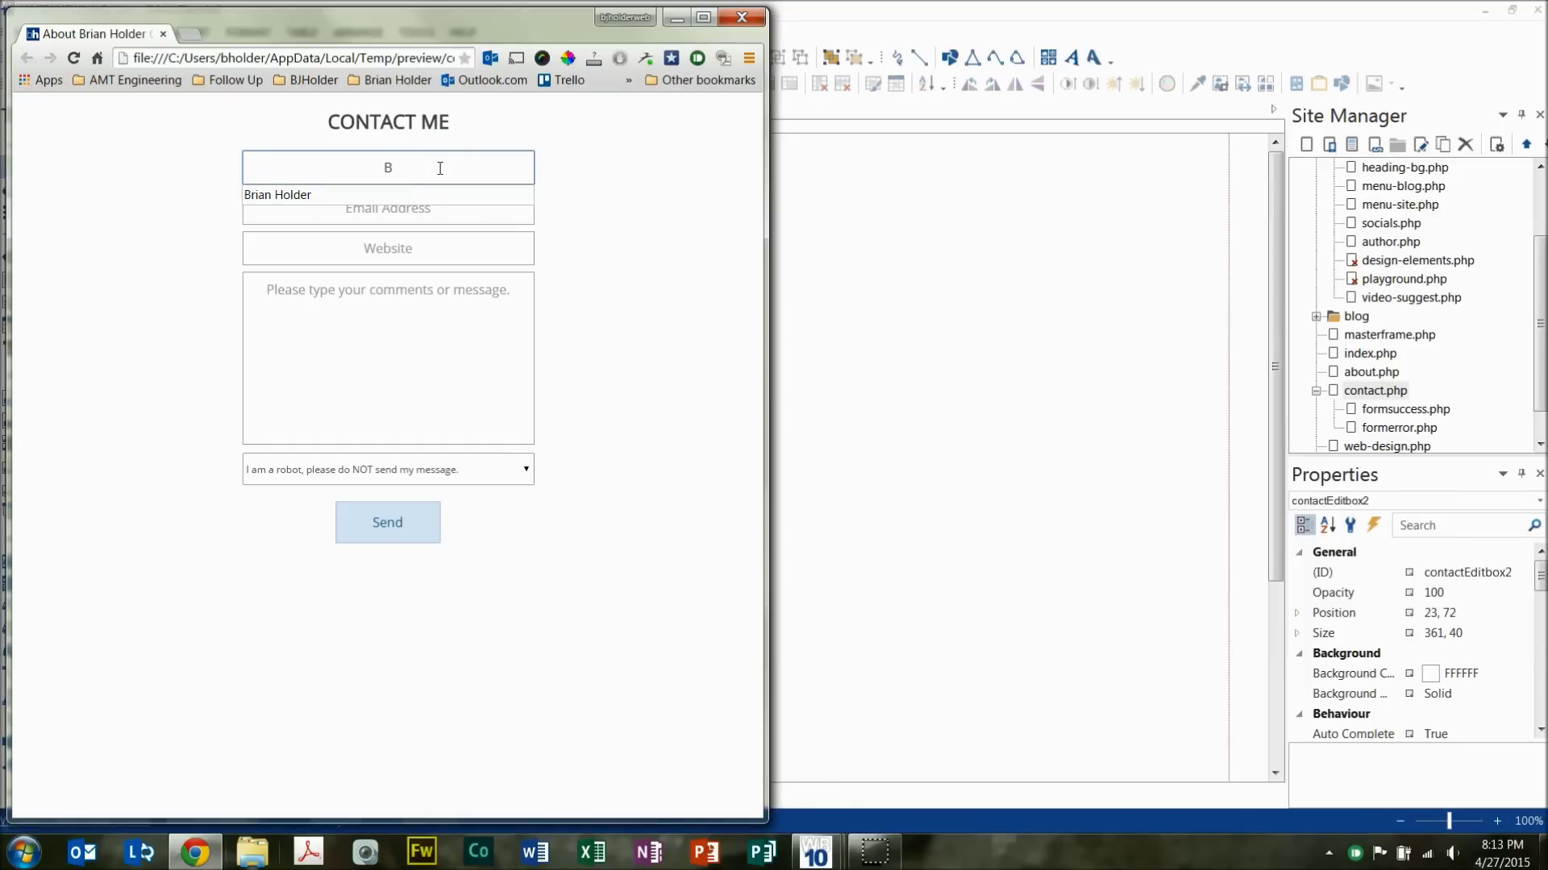
type("rian")
left_click(547, 214)
left_click(407, 210)
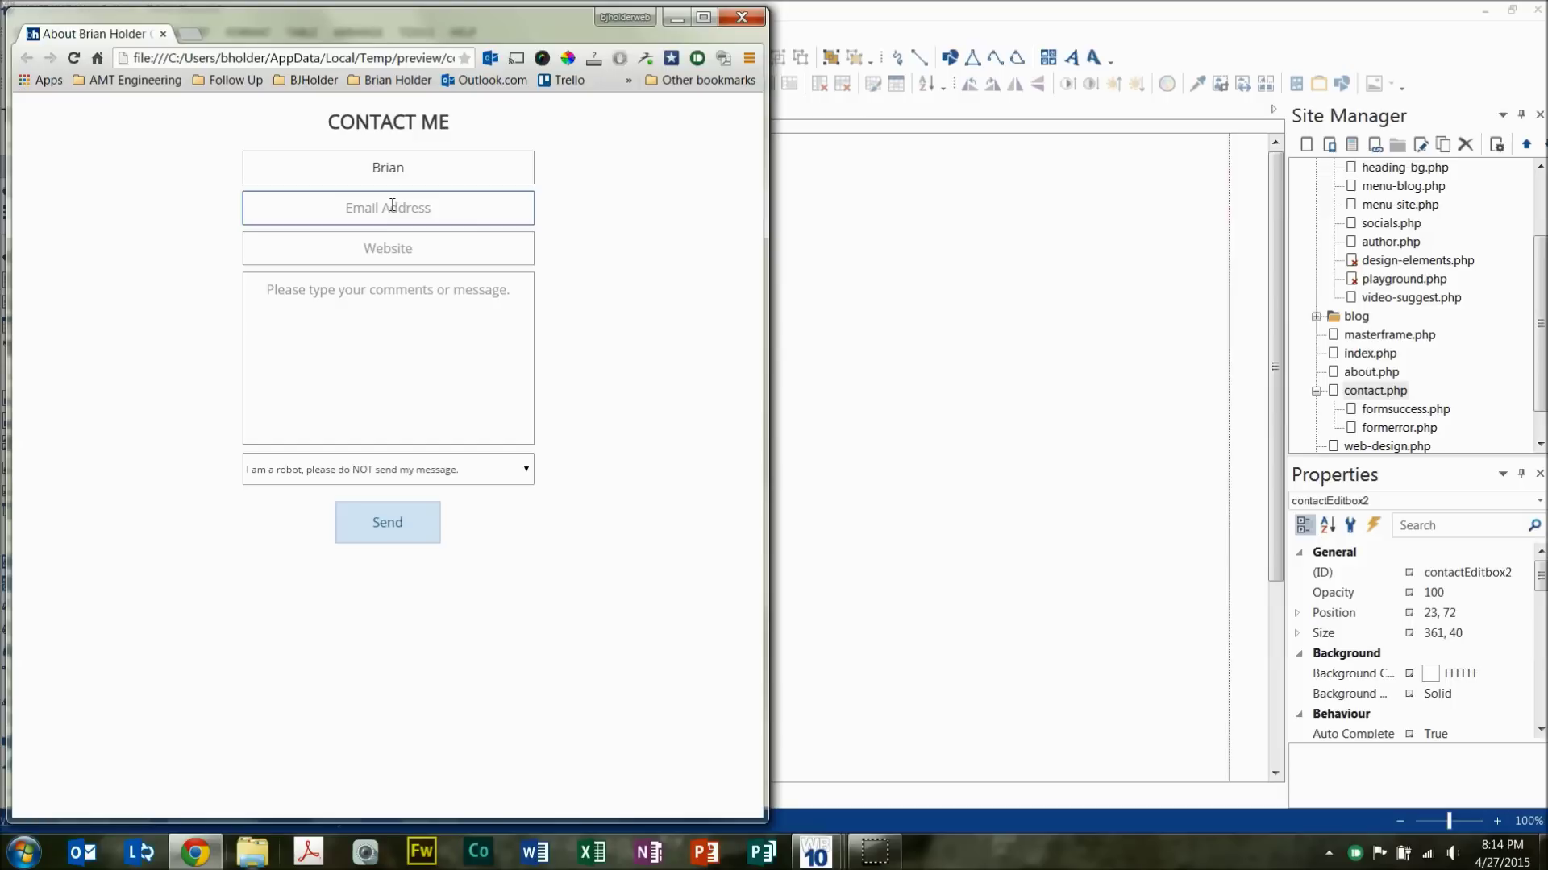
type("brian")
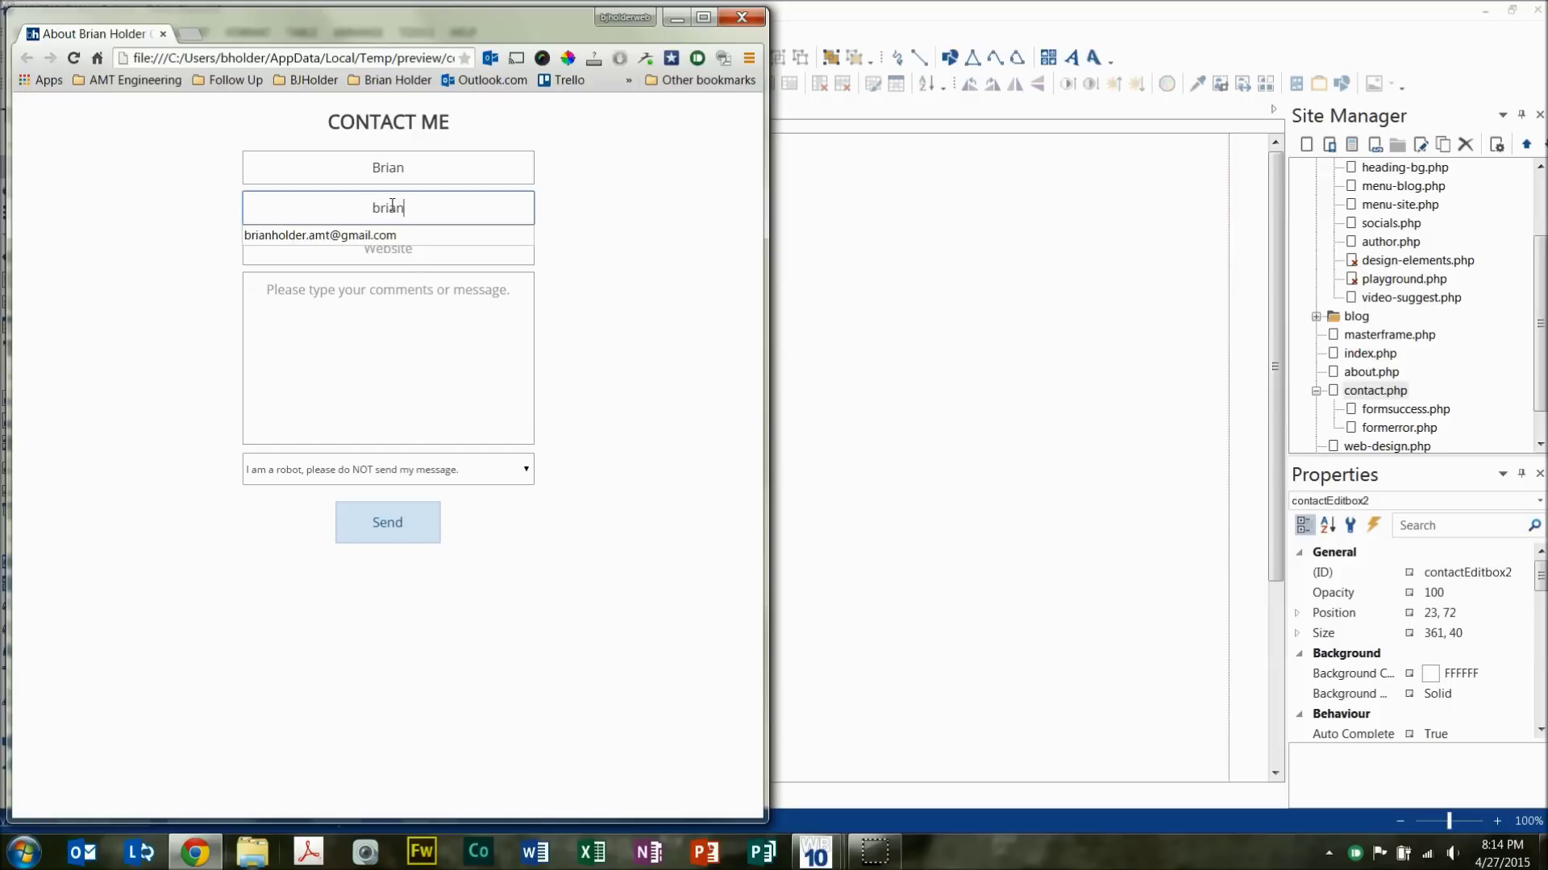
key("ctrl+l")
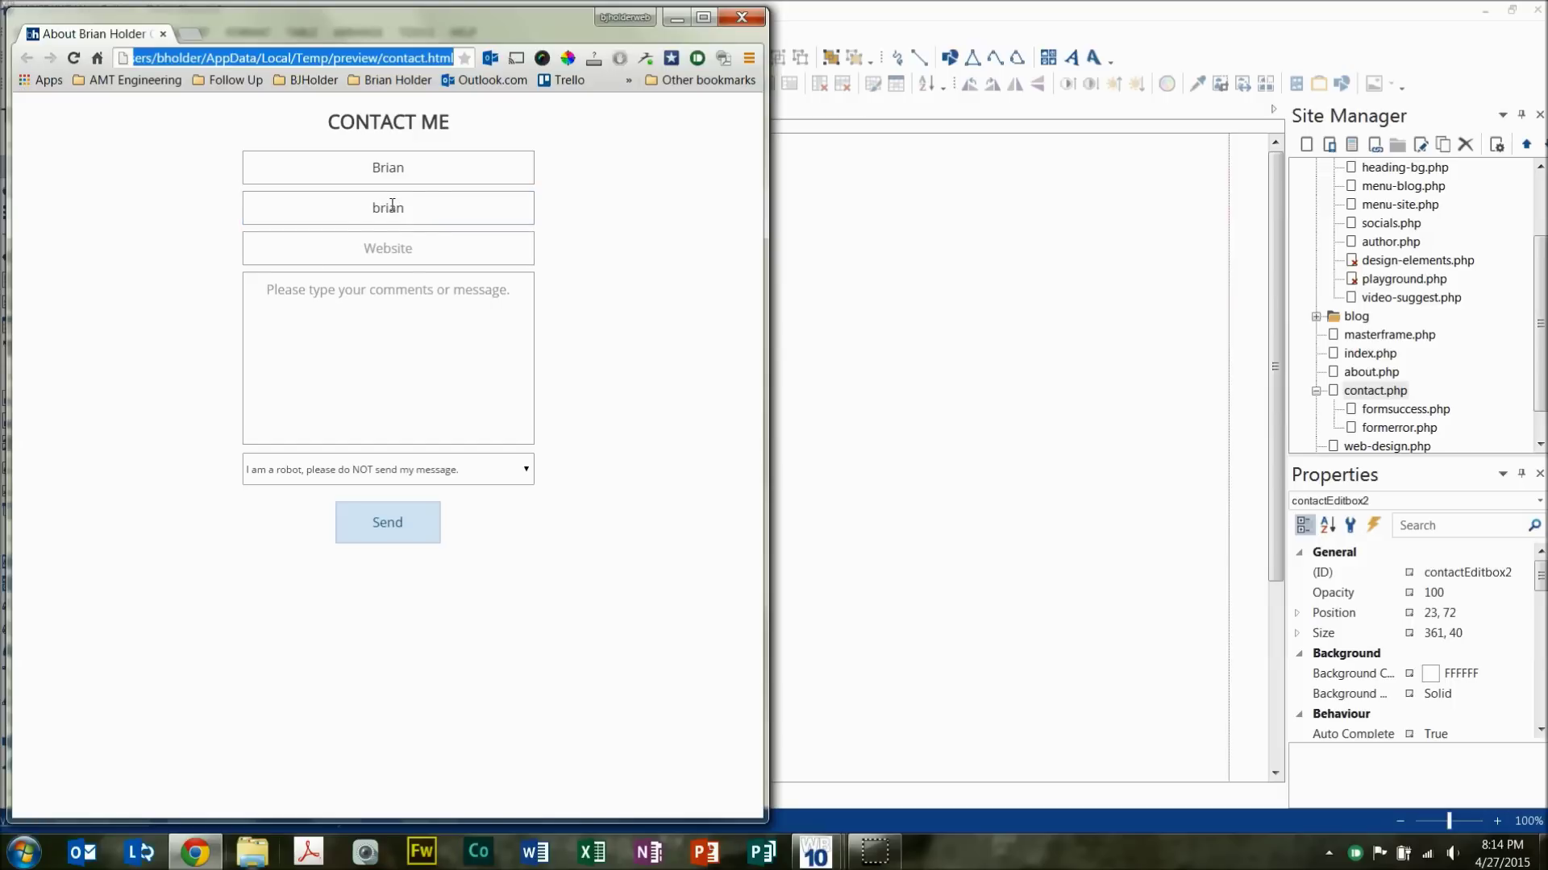
left_click(408, 245)
type("sdfd")
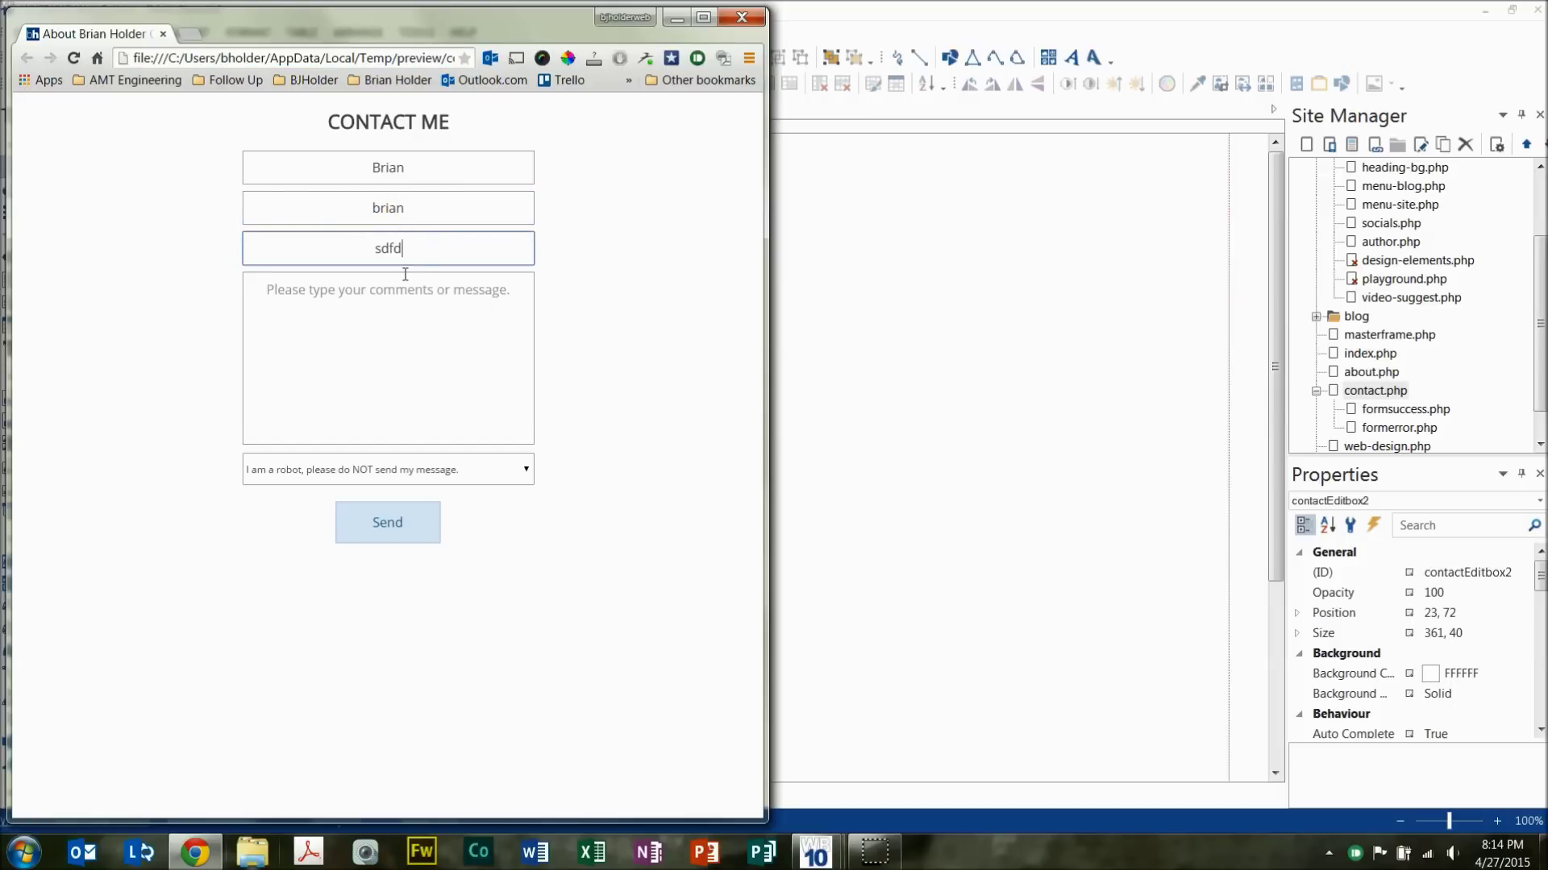
left_click(401, 311)
type("sdfdsf")
- Choose 'I am NOT a robot.' and send the form to test validation
left_click(406, 355)
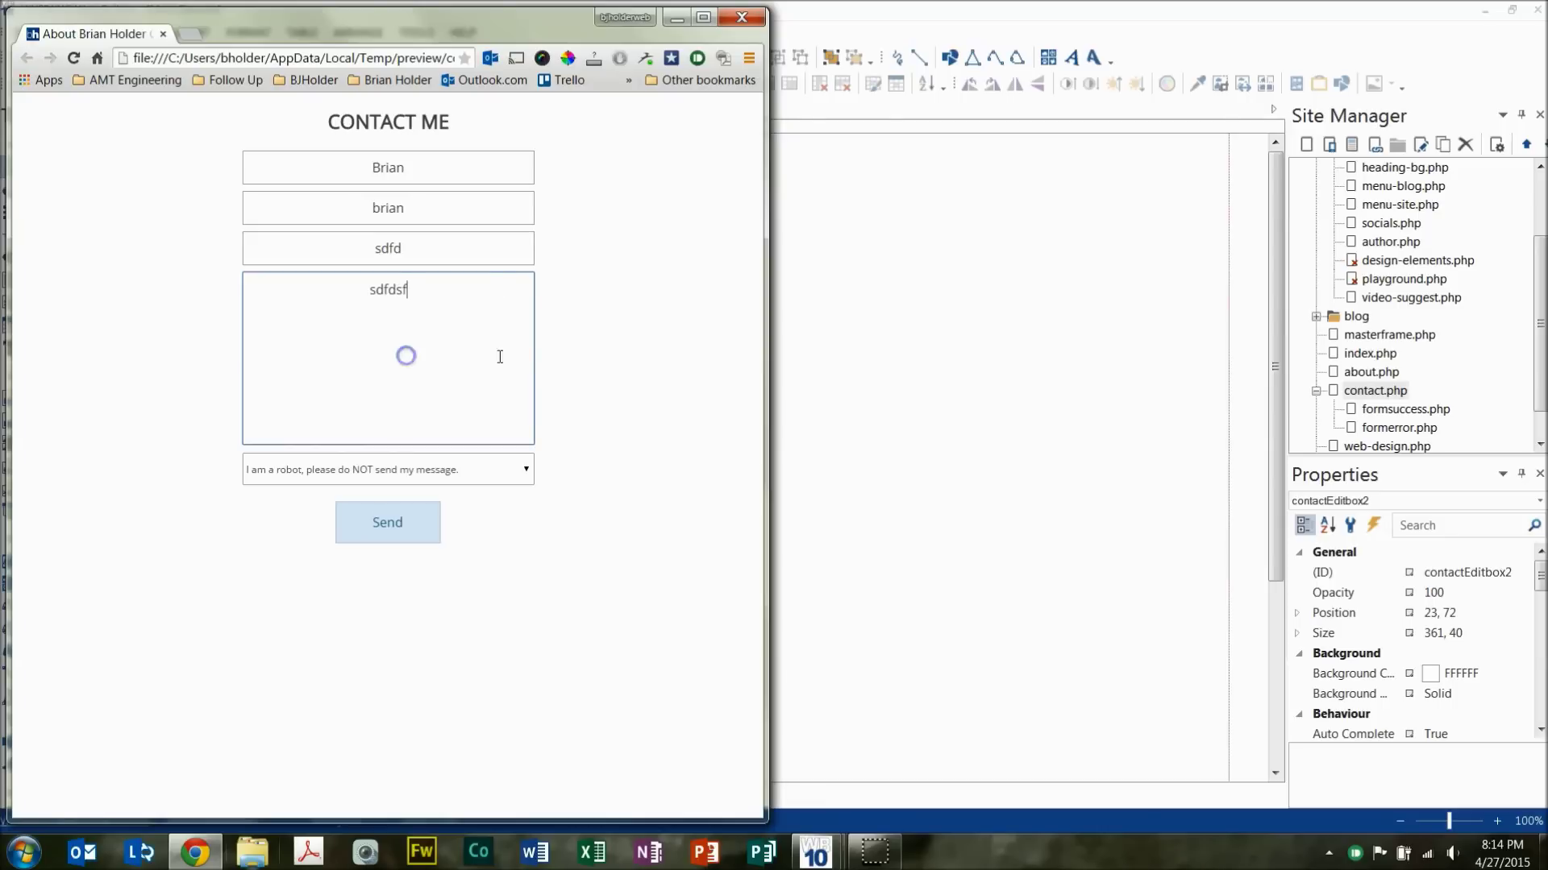
left_click(525, 471)
left_click(489, 506)
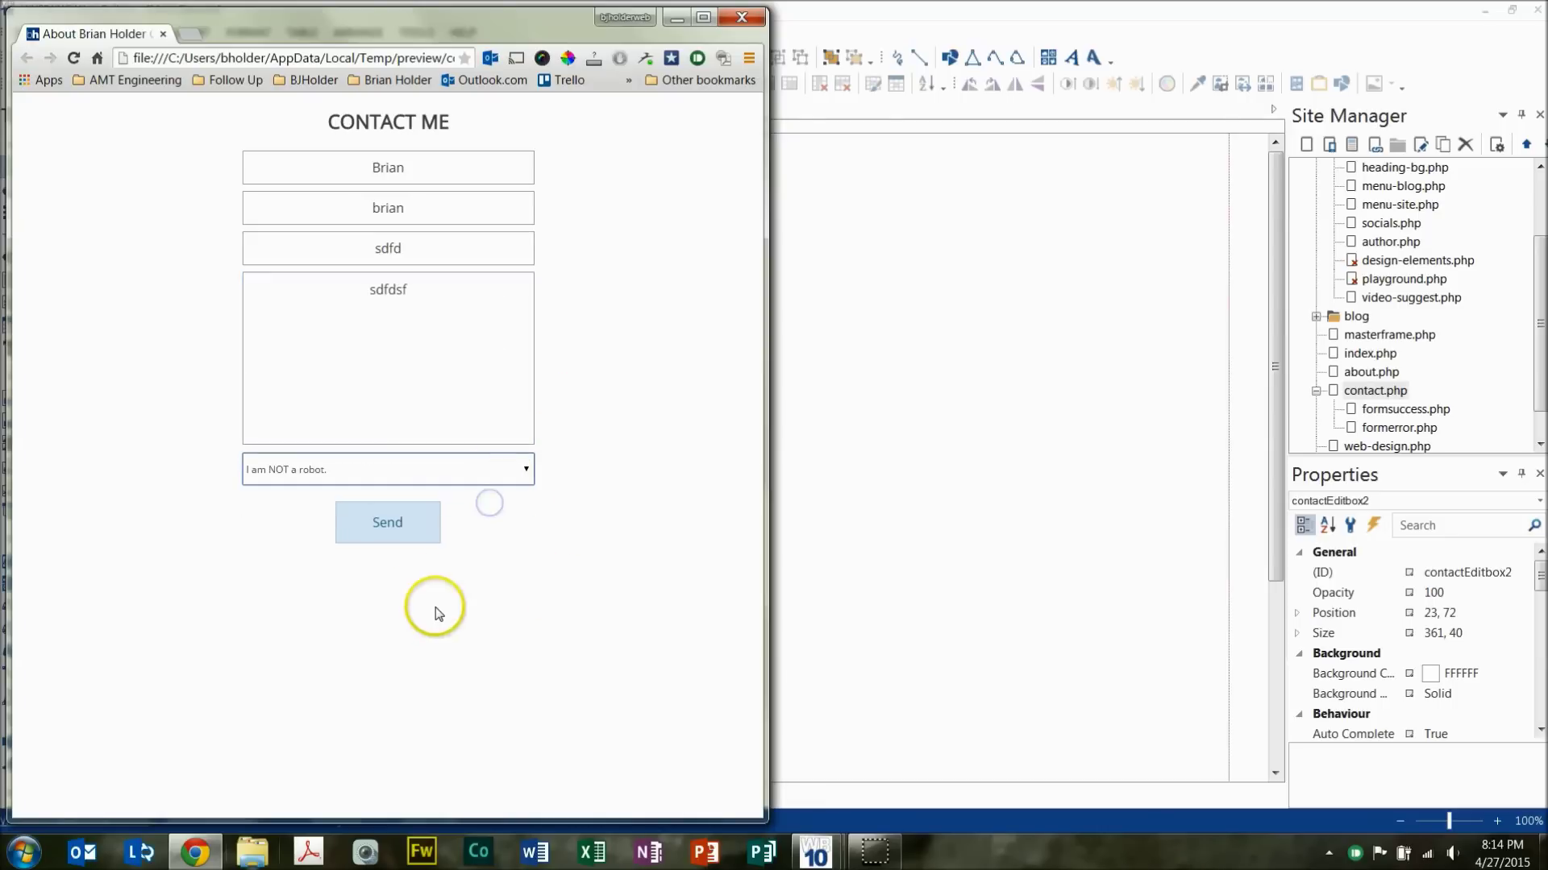
left_click(399, 522)
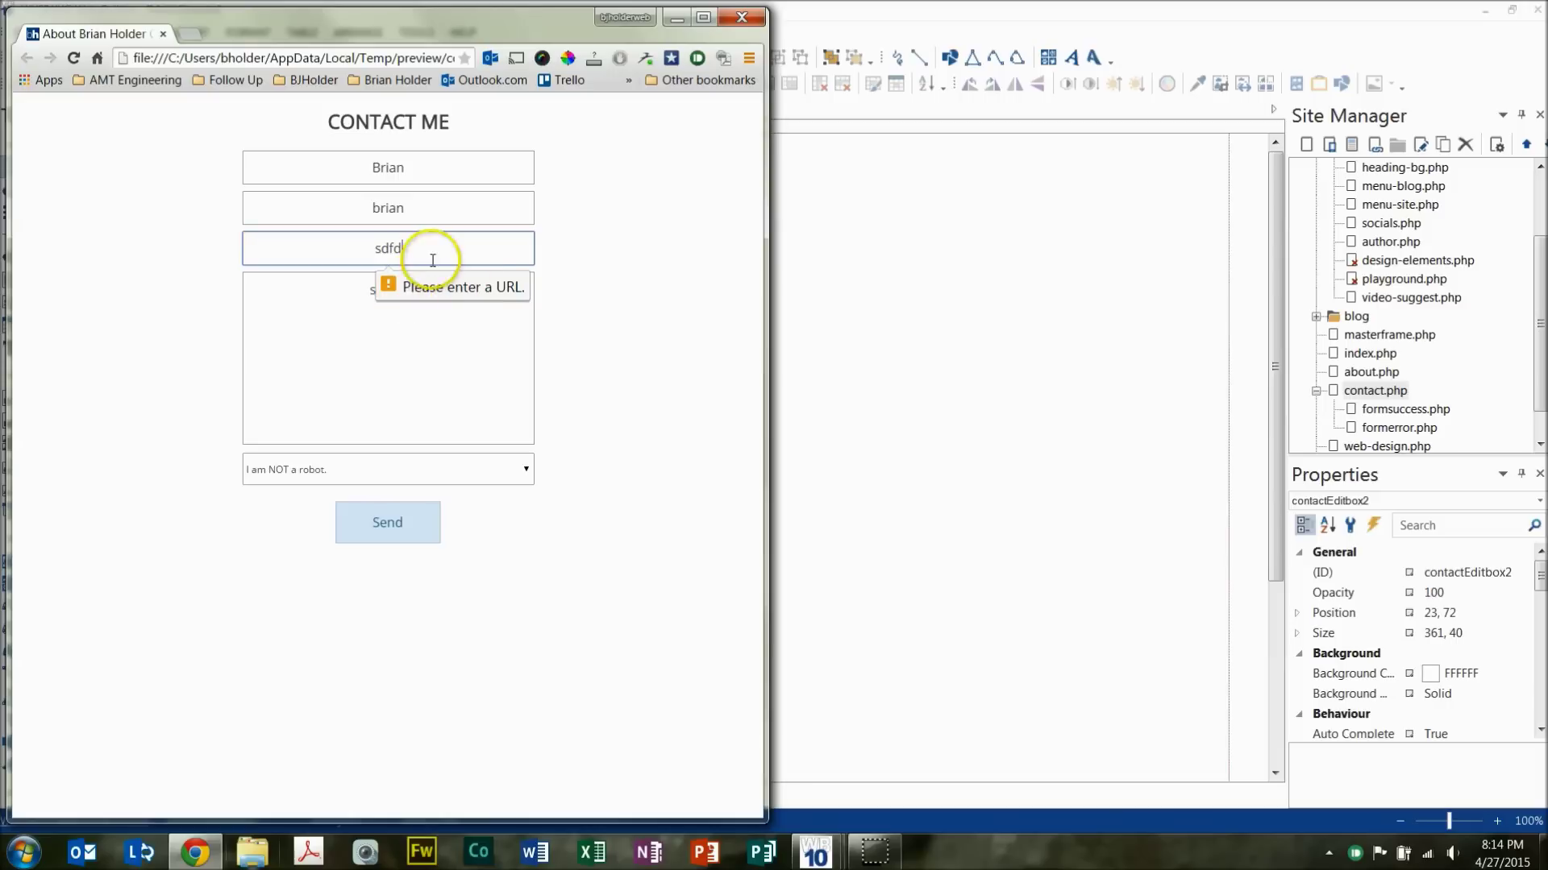
- Correct the website to a suggested http address, clear the comment, and resend the form
left_click_drag(474, 252, 320, 259)
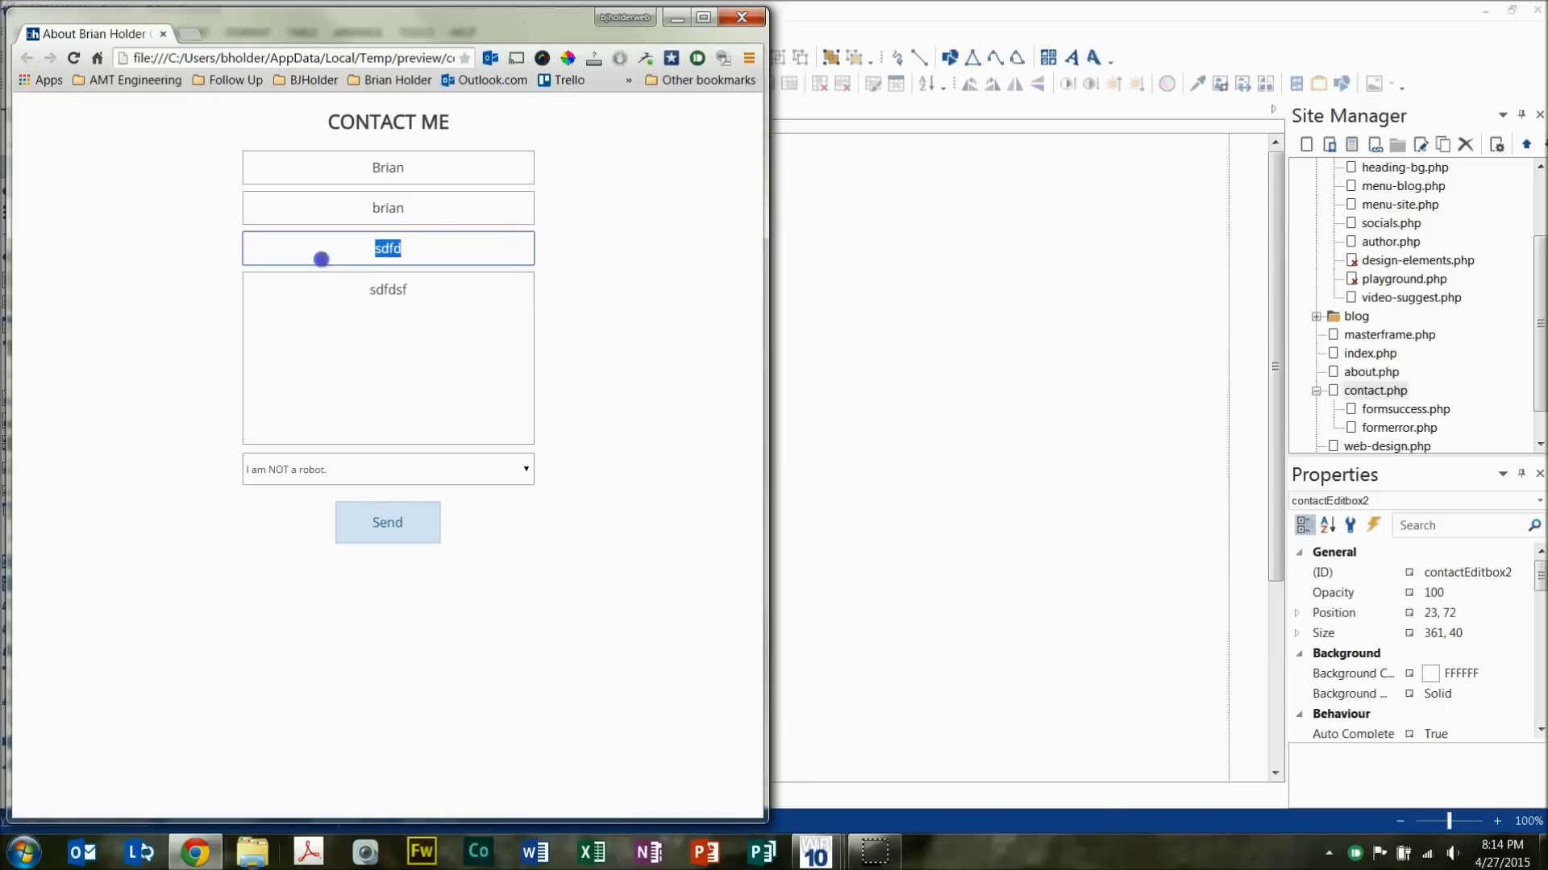
type("htt")
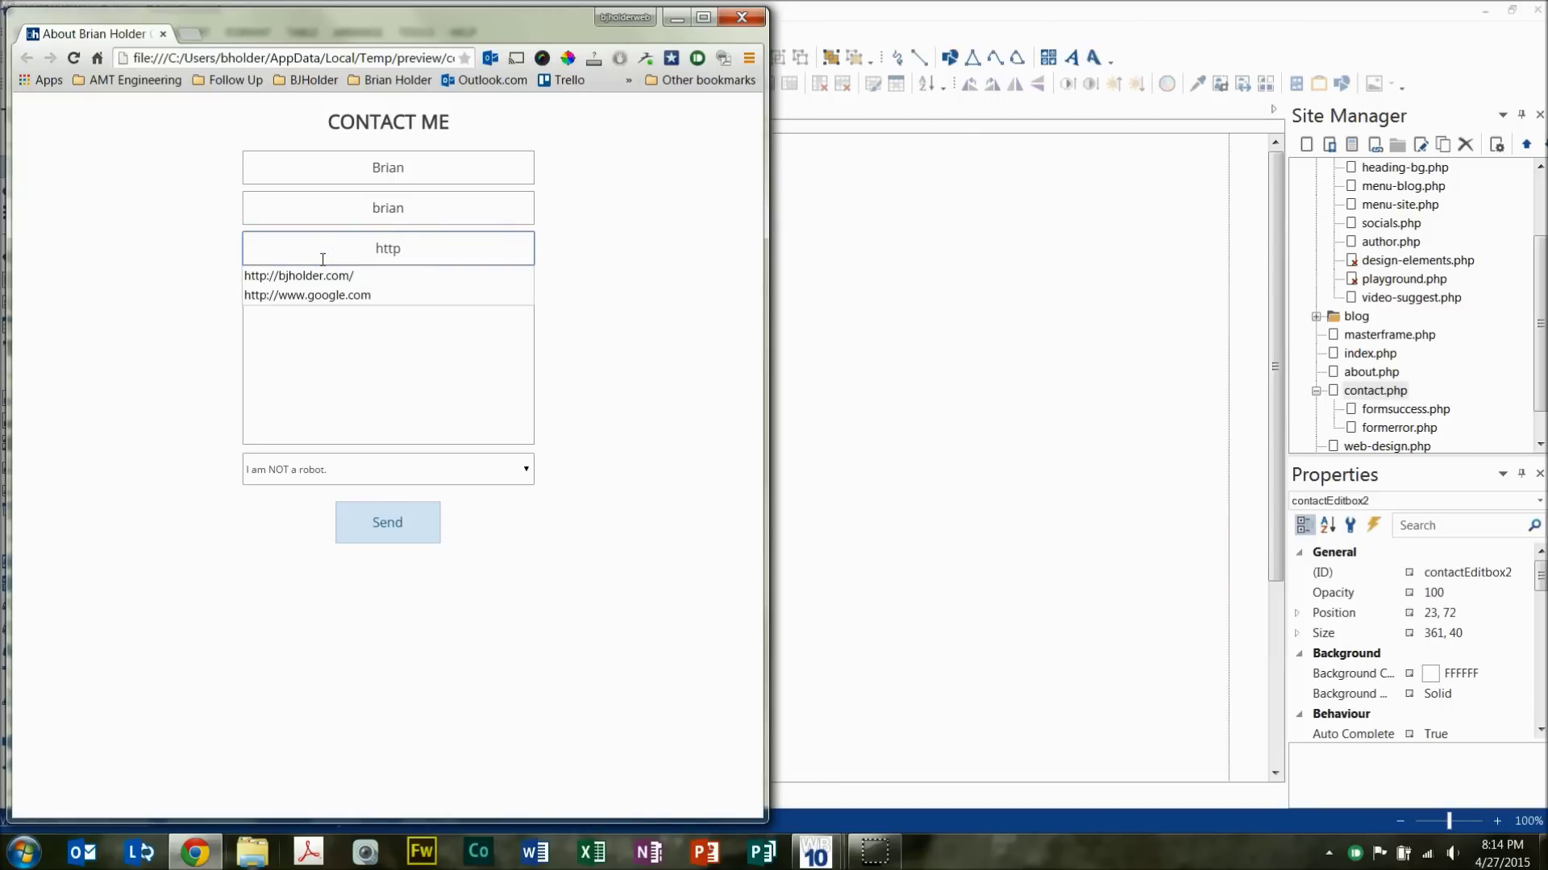
type("p")
left_click(311, 276)
left_click(449, 316)
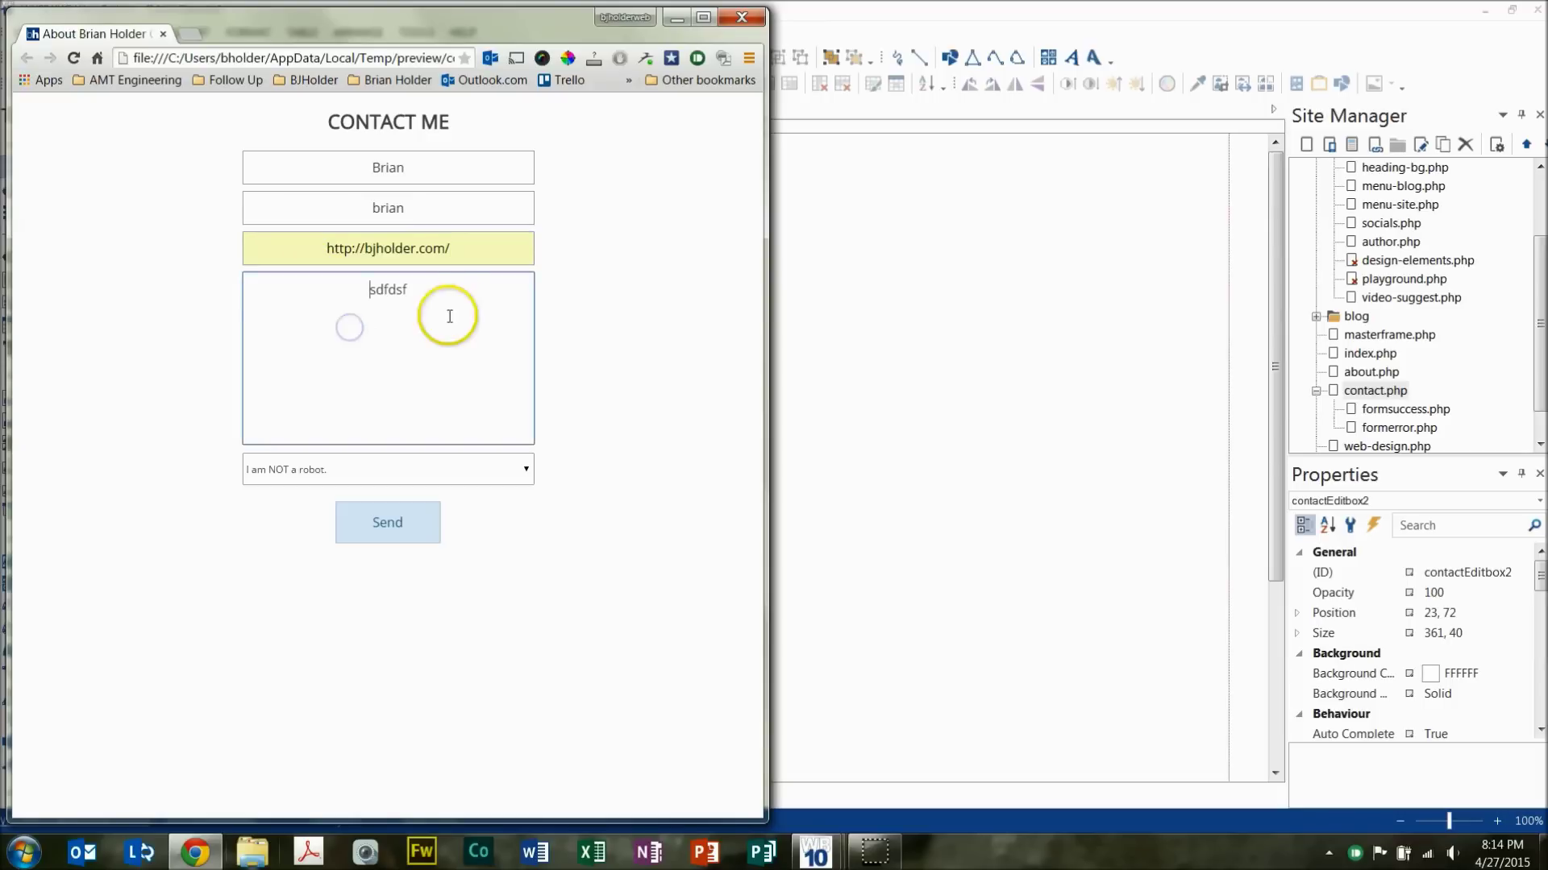
key("ctrl+a")
key("BackSpace")
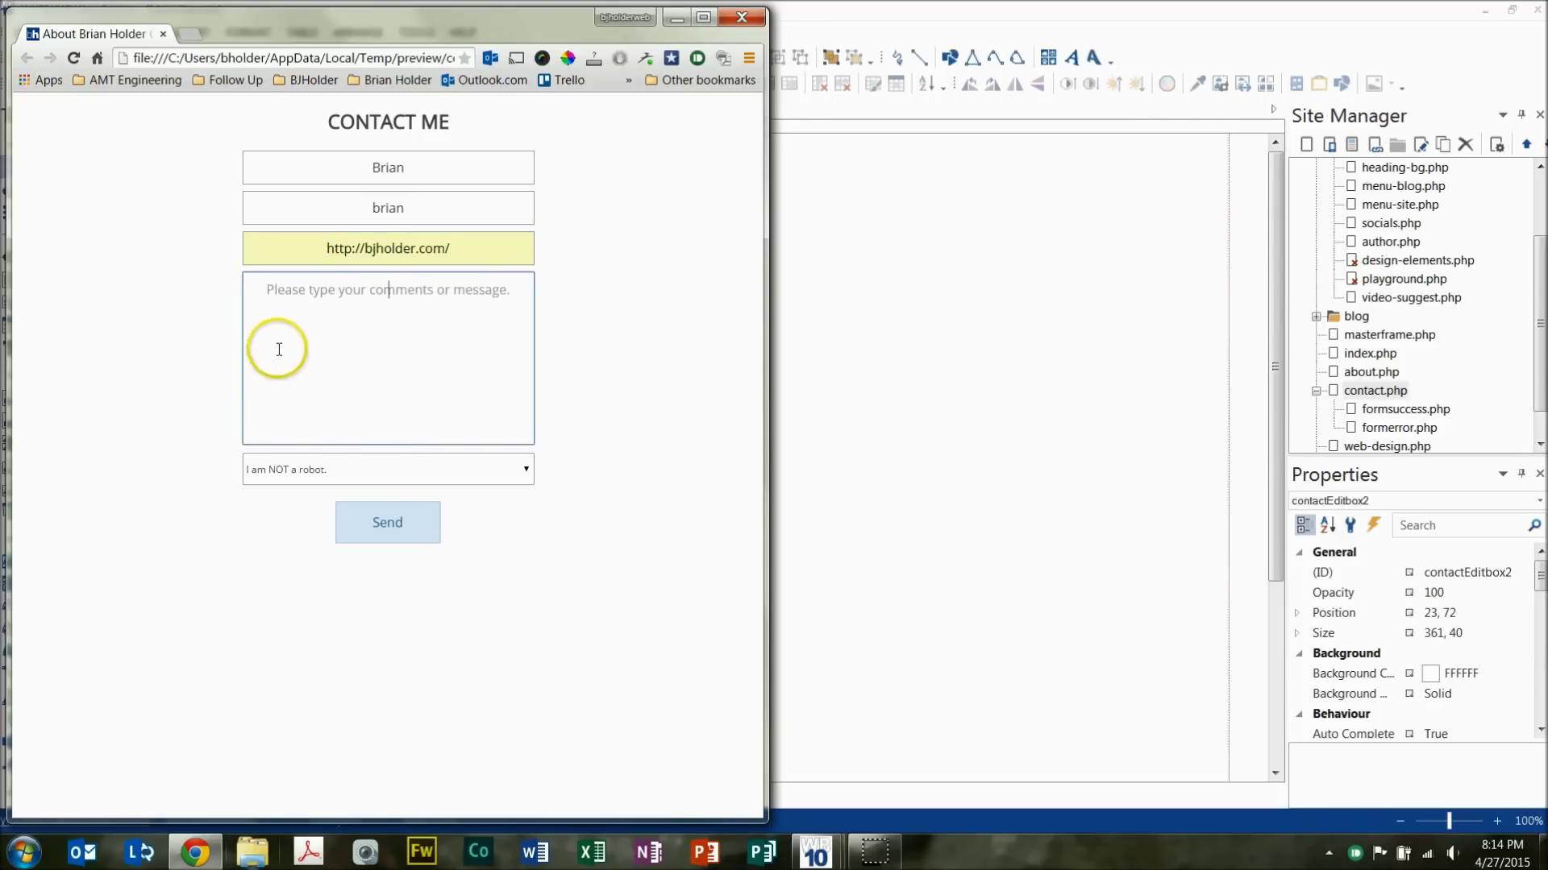
left_click(397, 513)
left_click(414, 282)
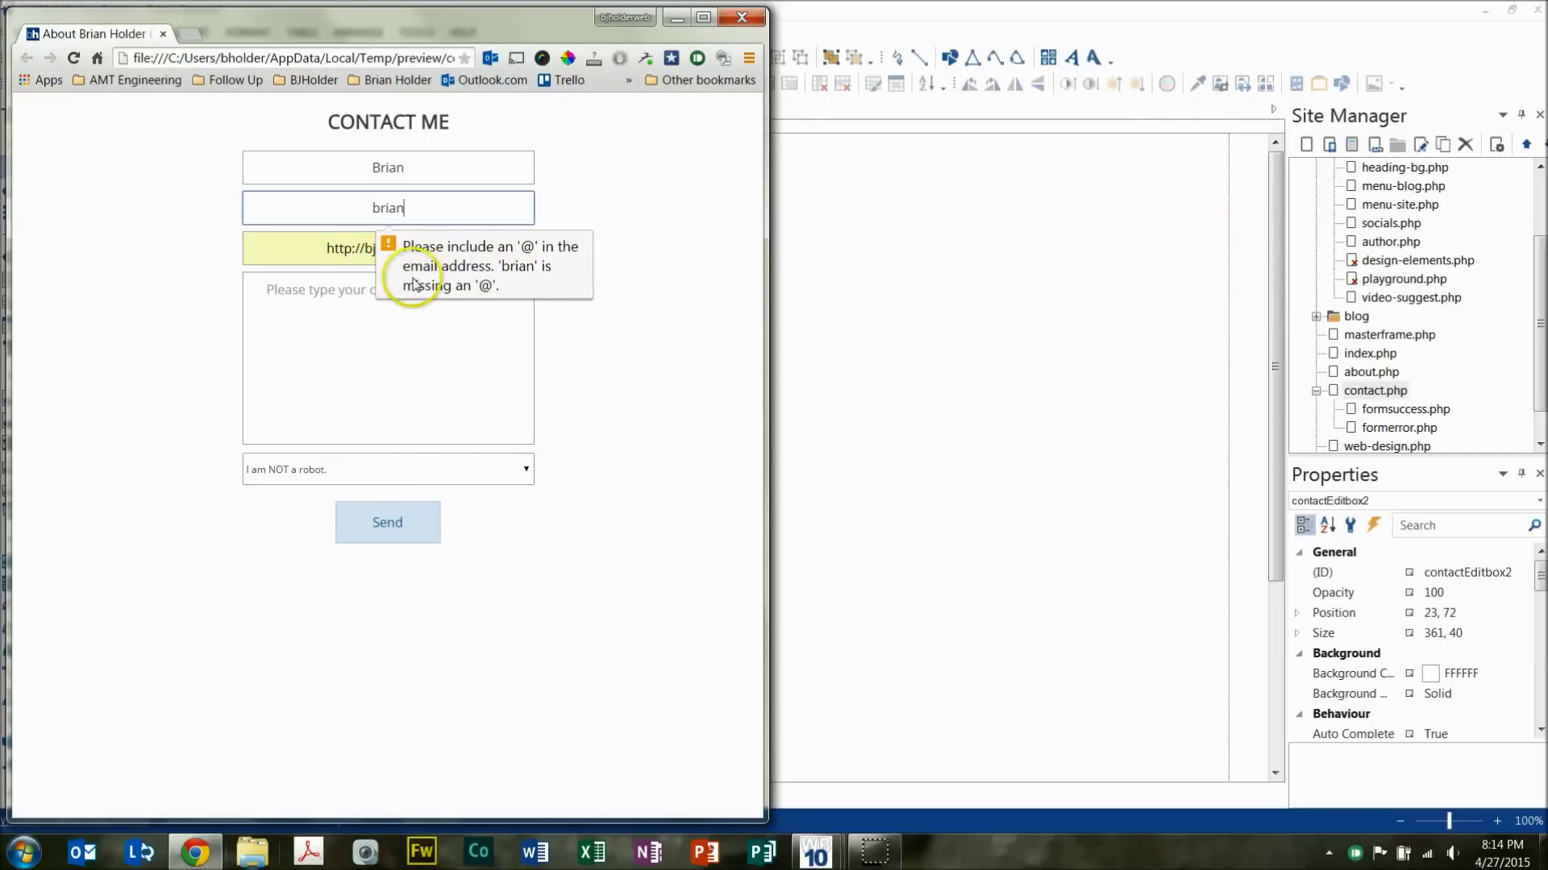
- Fill the email with the saved address and submit the completed form
left_click(444, 214)
left_click(391, 239)
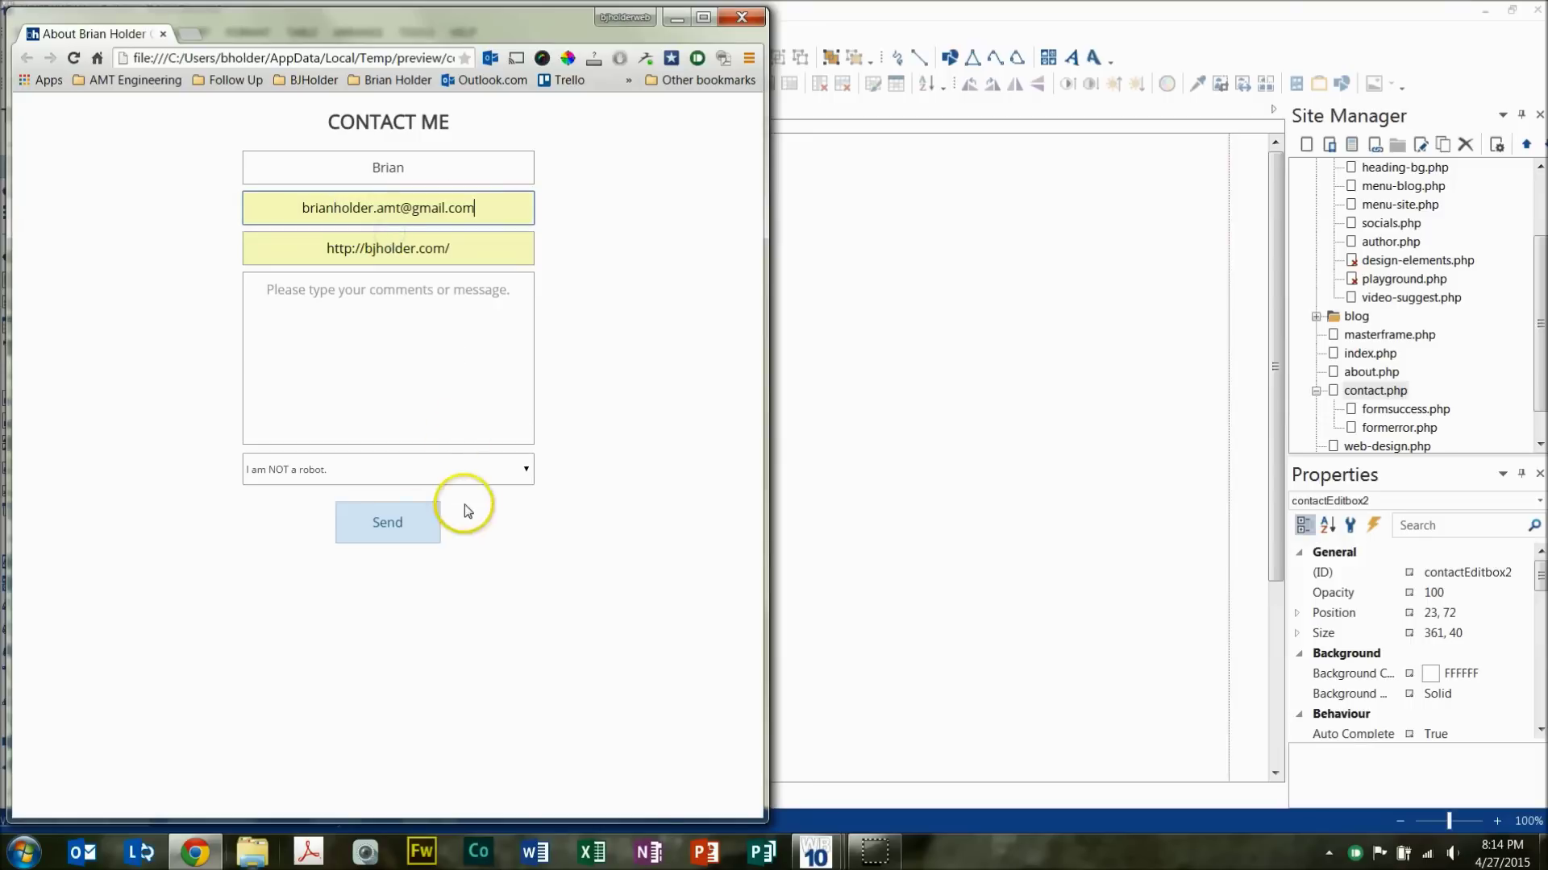
left_click(407, 524)
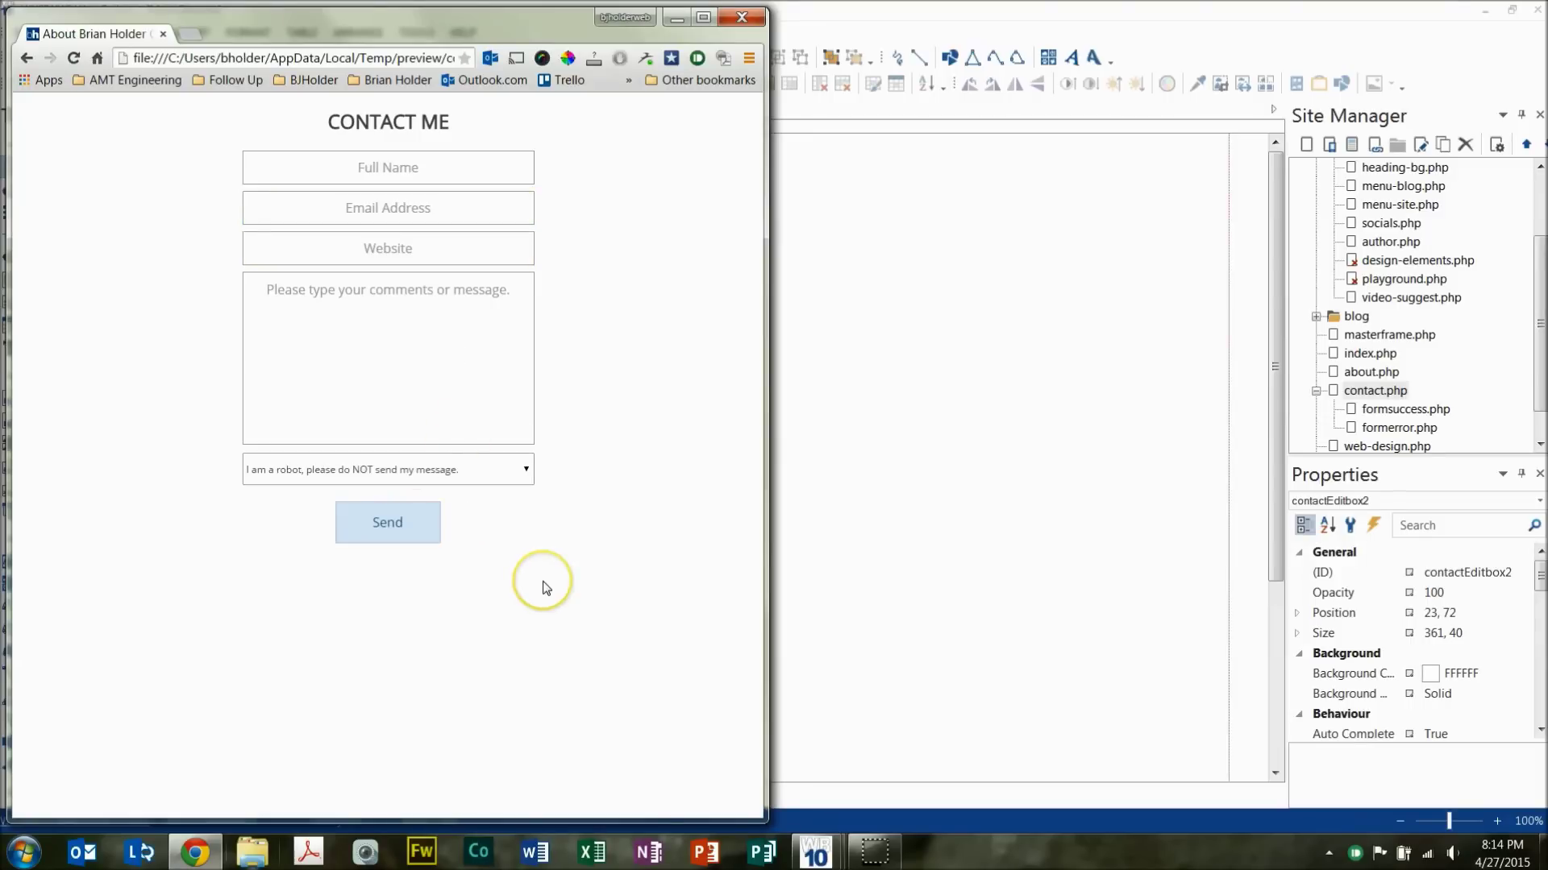
- Inspect the preview page's address, then close the Chrome preview
left_click(392, 61)
left_click(370, 58)
left_click_drag(371, 57, 508, 56)
left_click(574, 179)
left_click(737, 19)
left_click(564, 239)
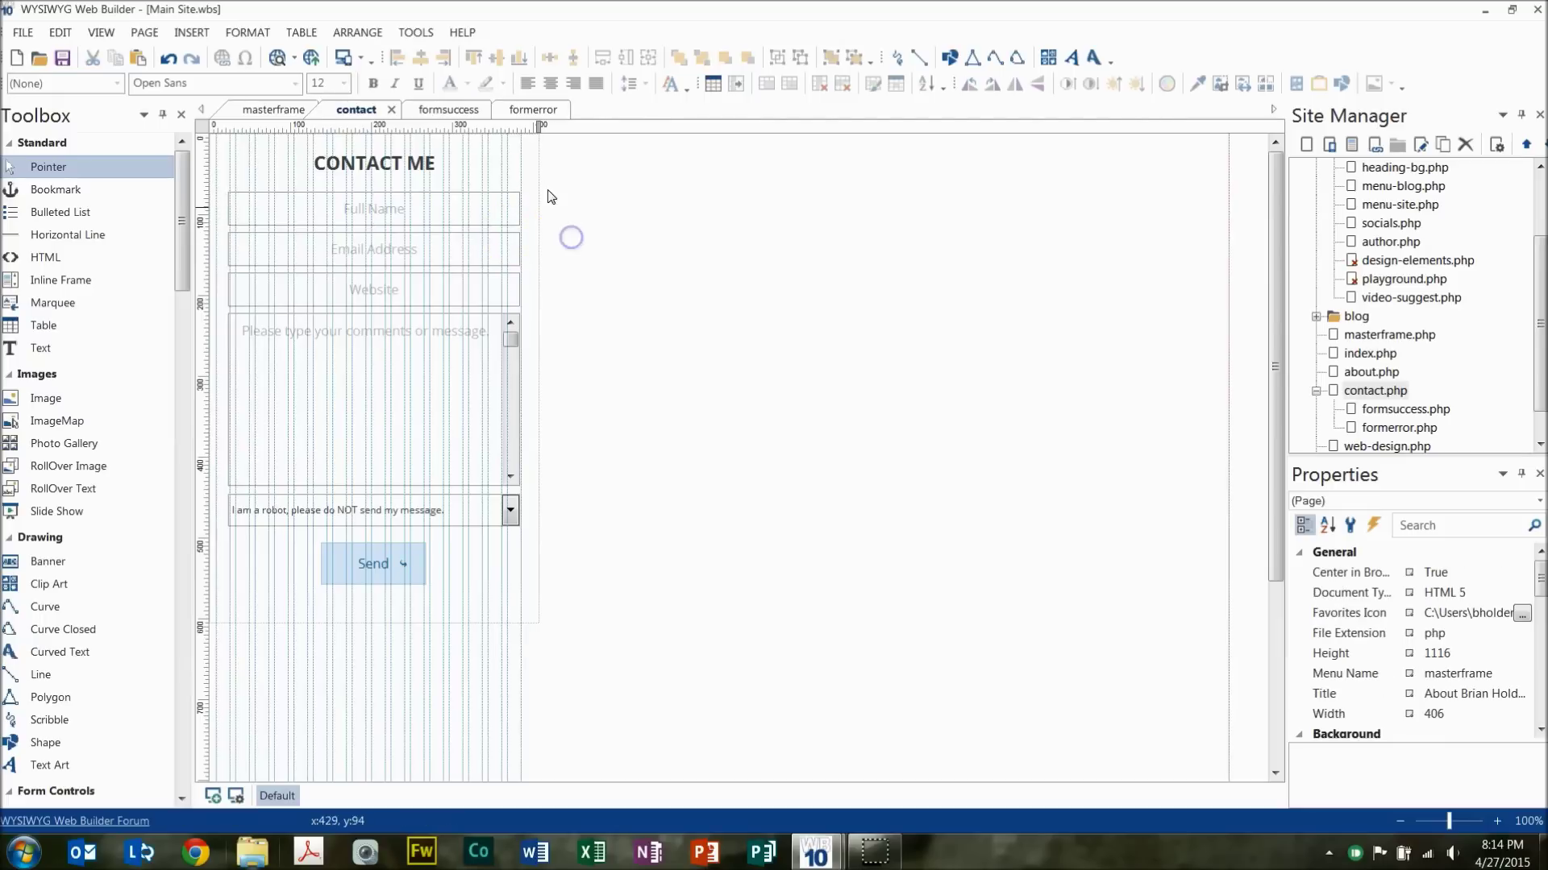
double_click(408, 204)
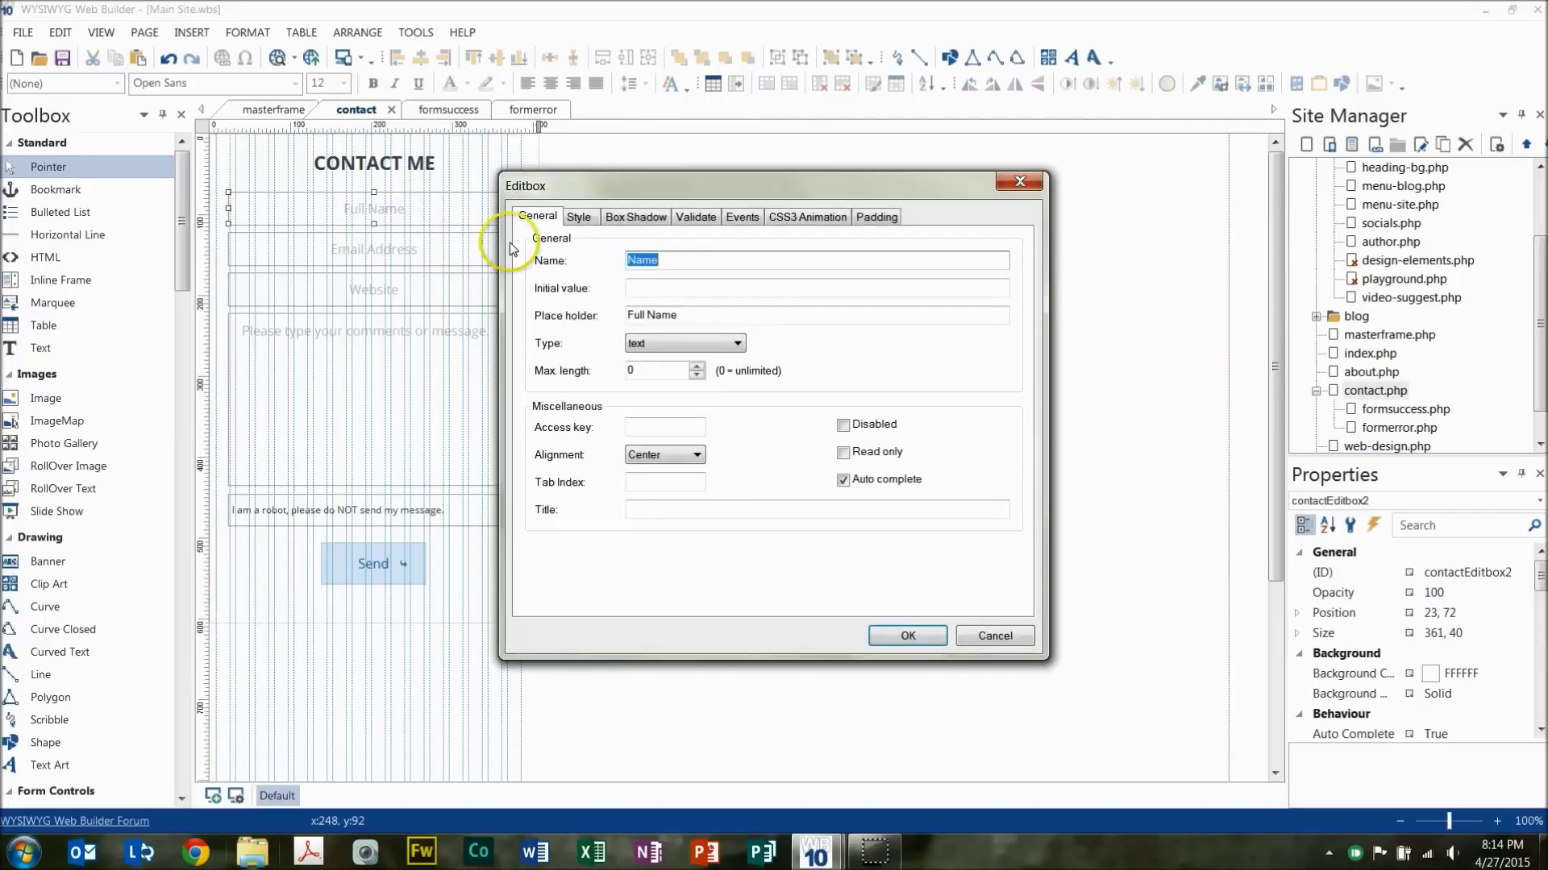
left_click(700, 217)
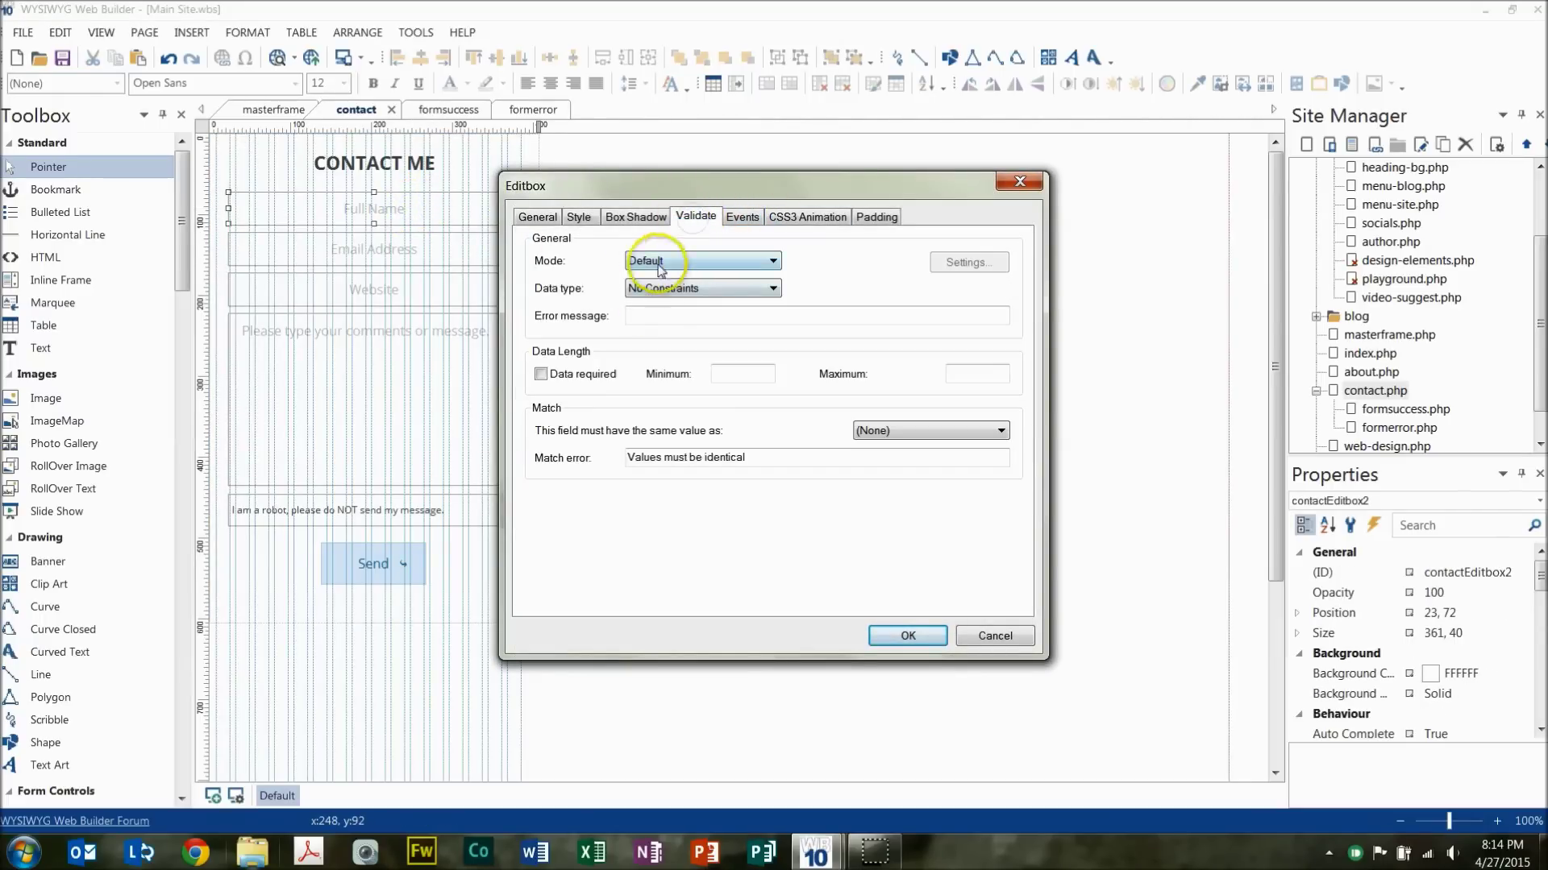
left_click(906, 635)
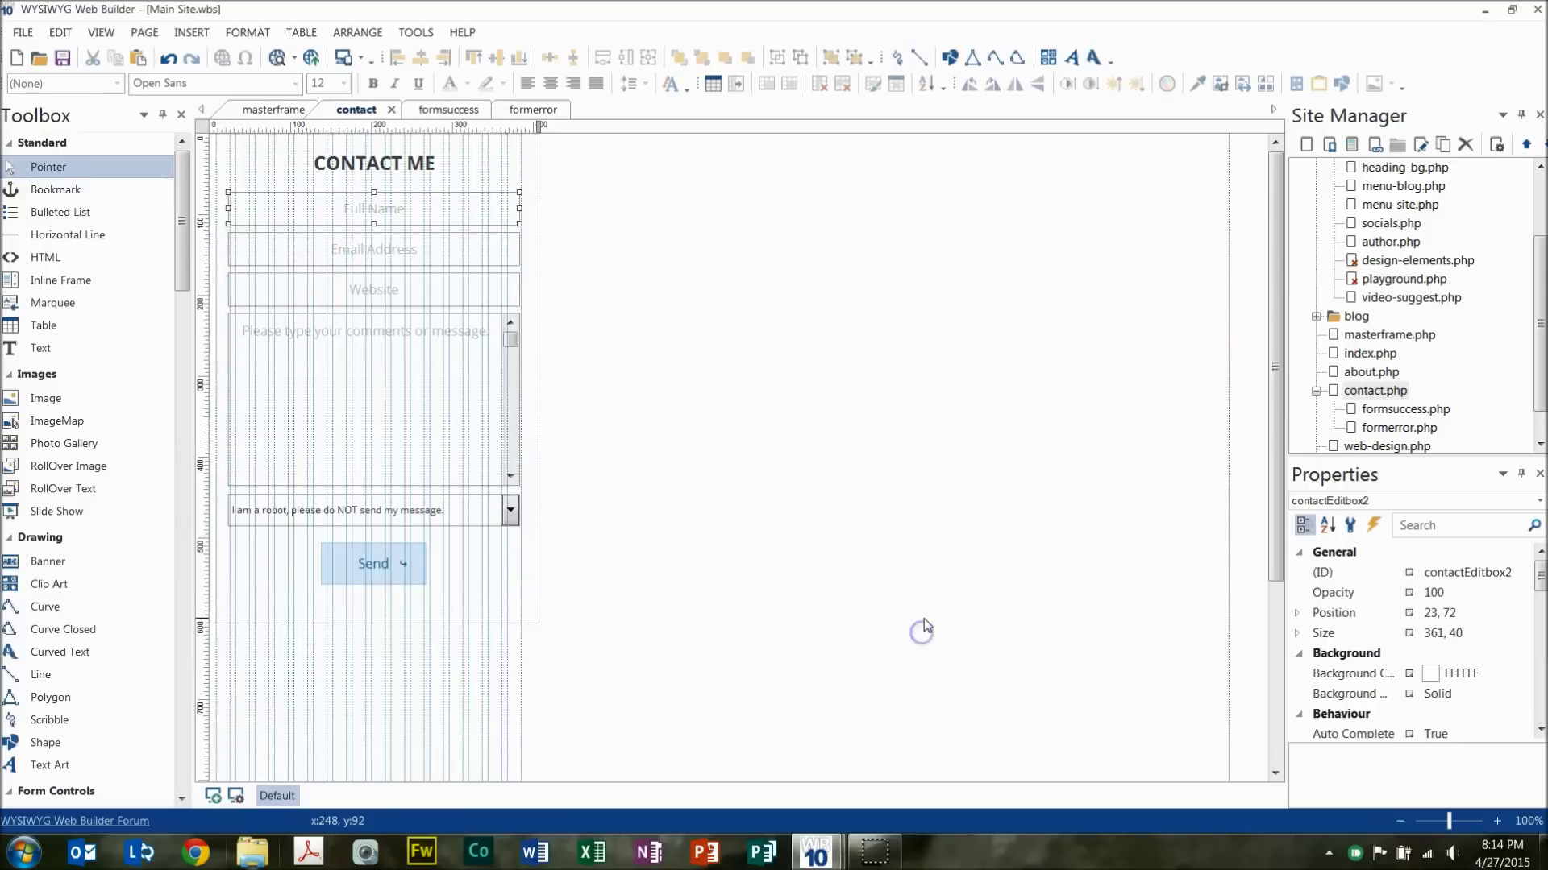
left_click(648, 568)
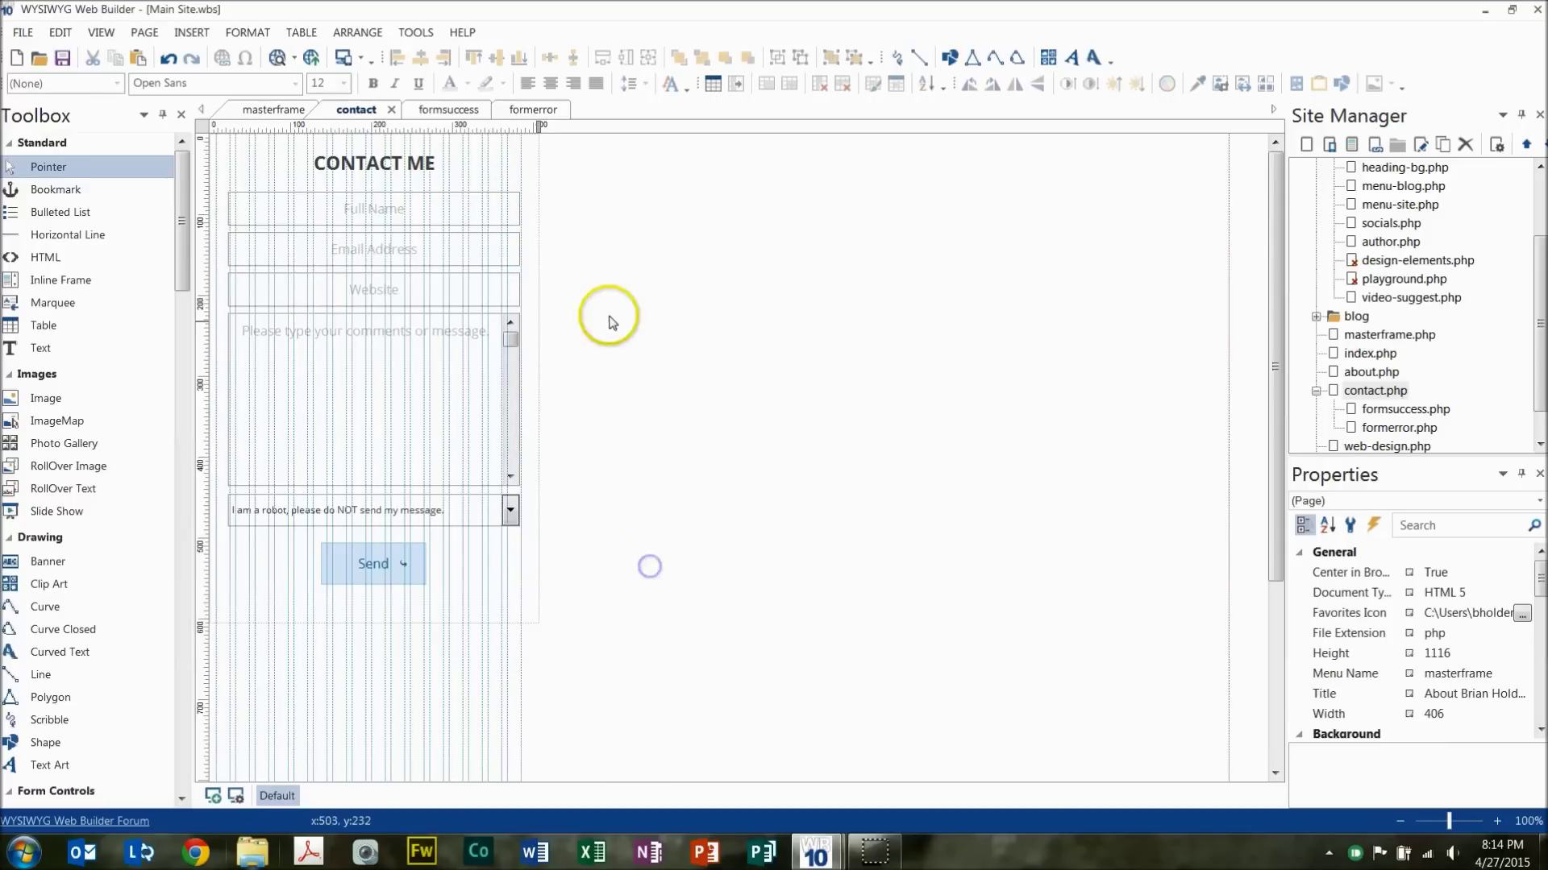
double_click(501, 260)
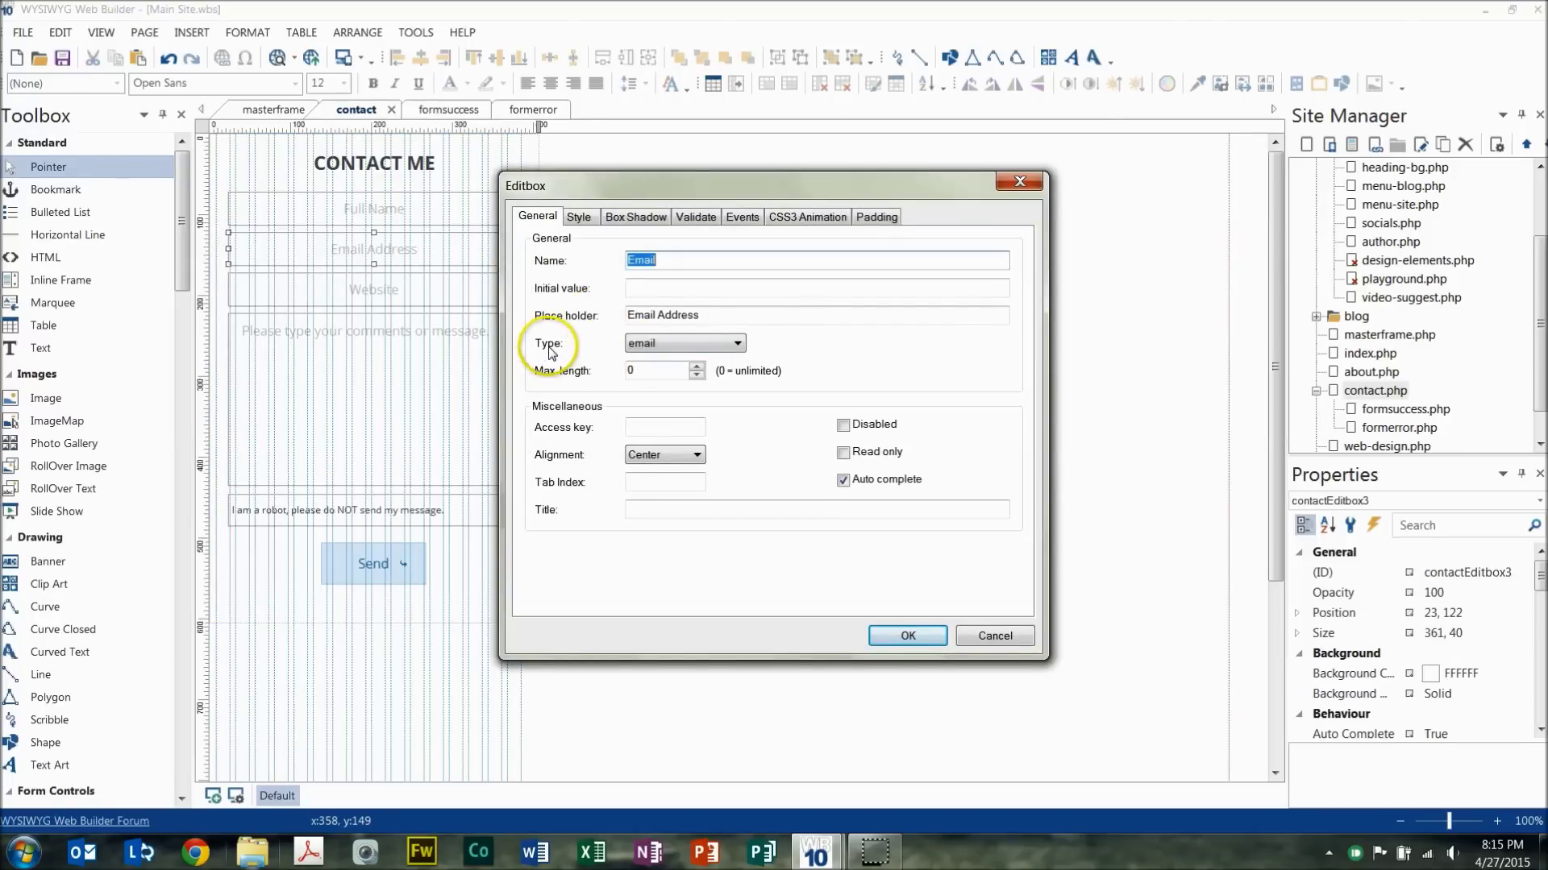
left_click(650, 344)
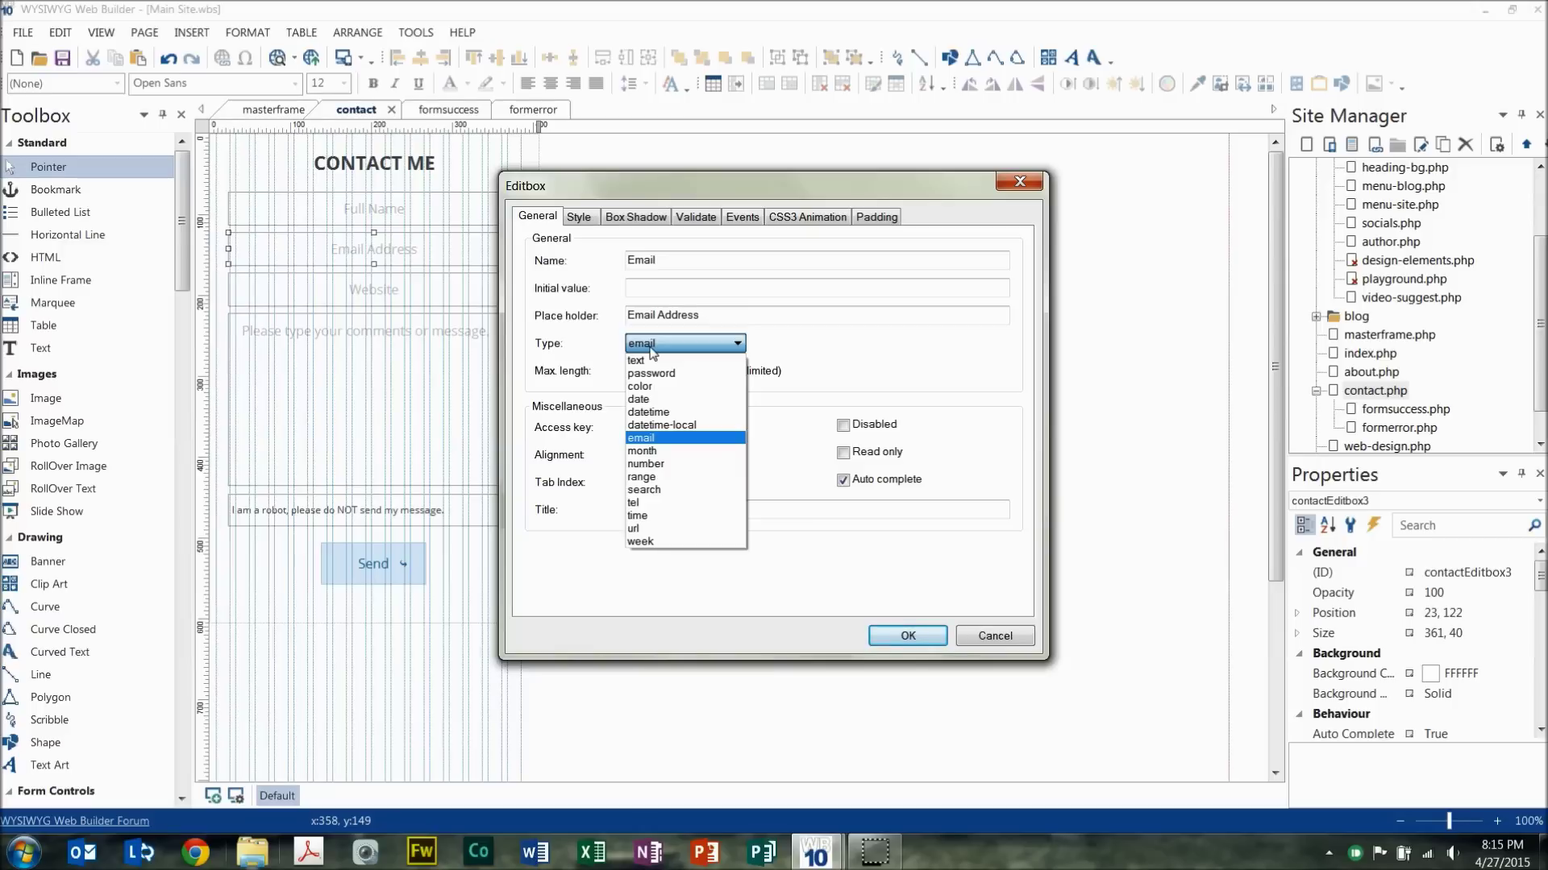
left_click(606, 348)
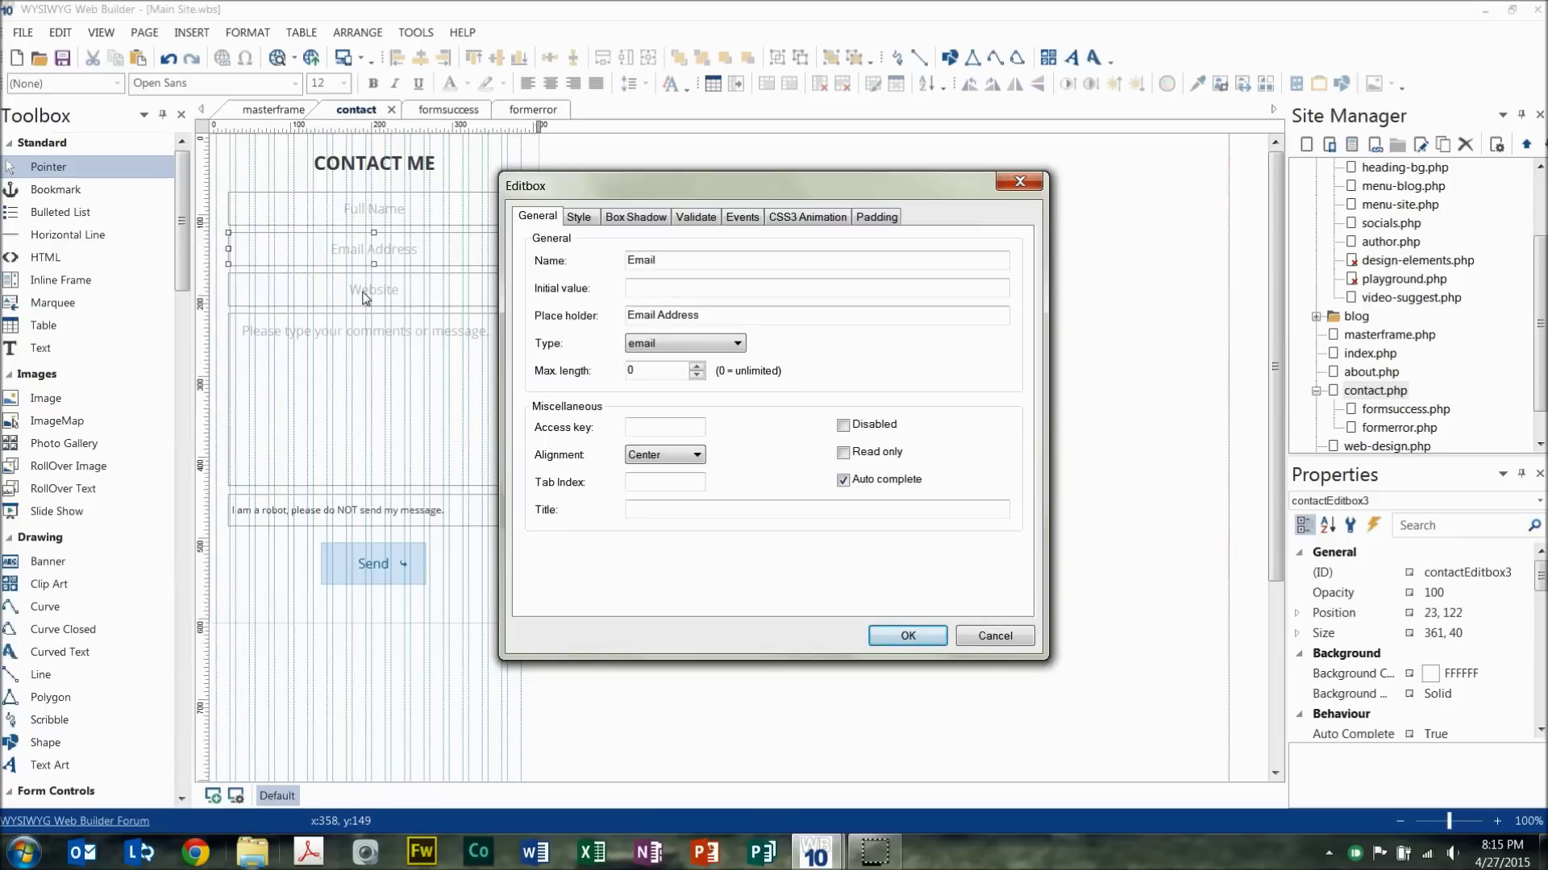
left_click(669, 344)
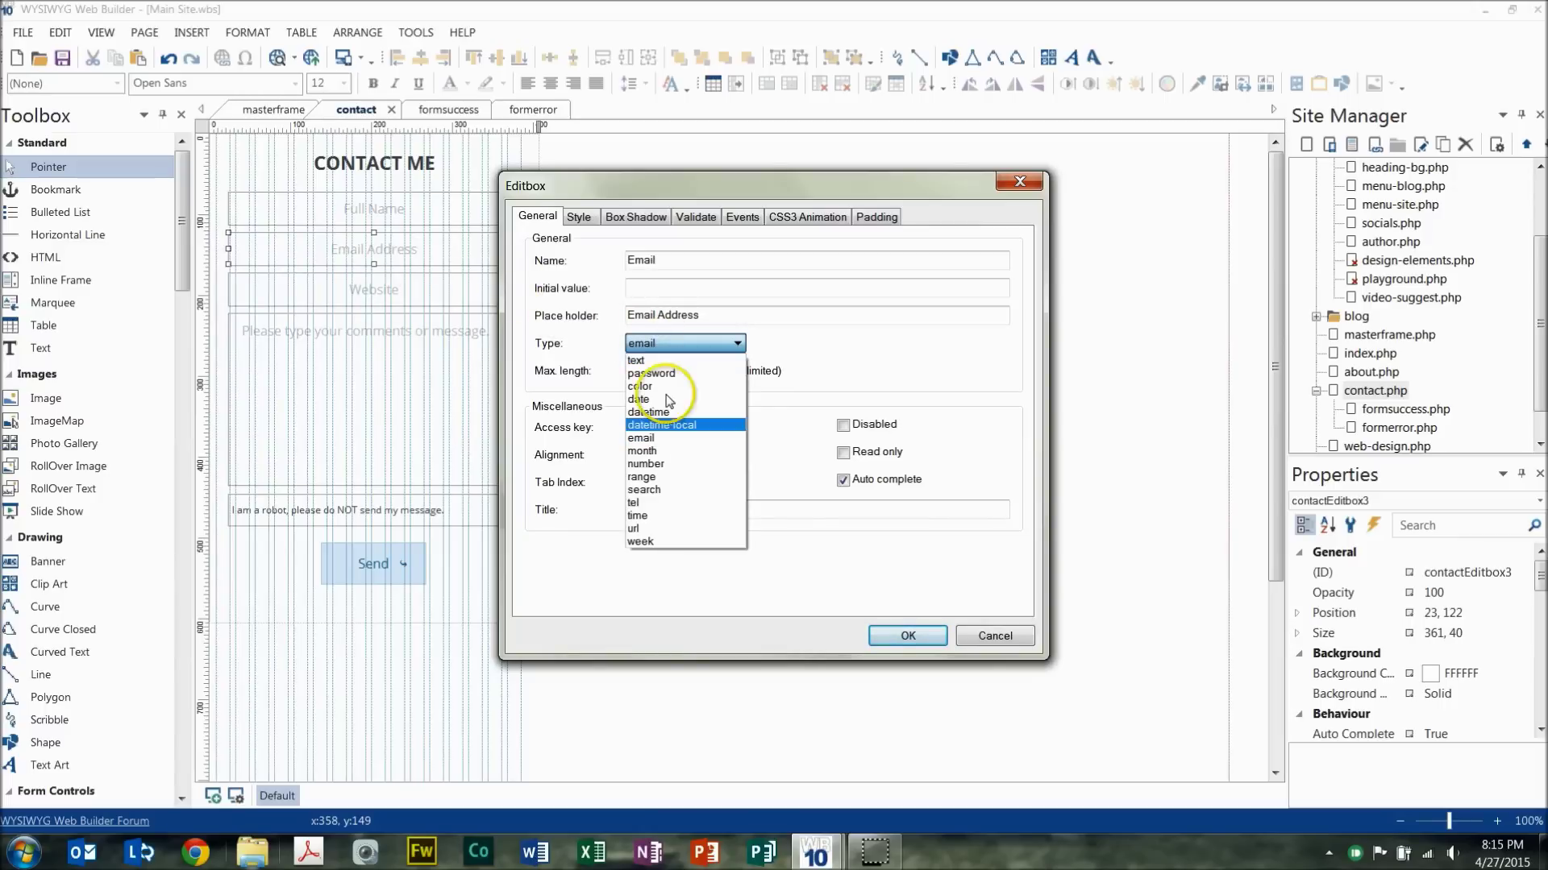
left_click(665, 438)
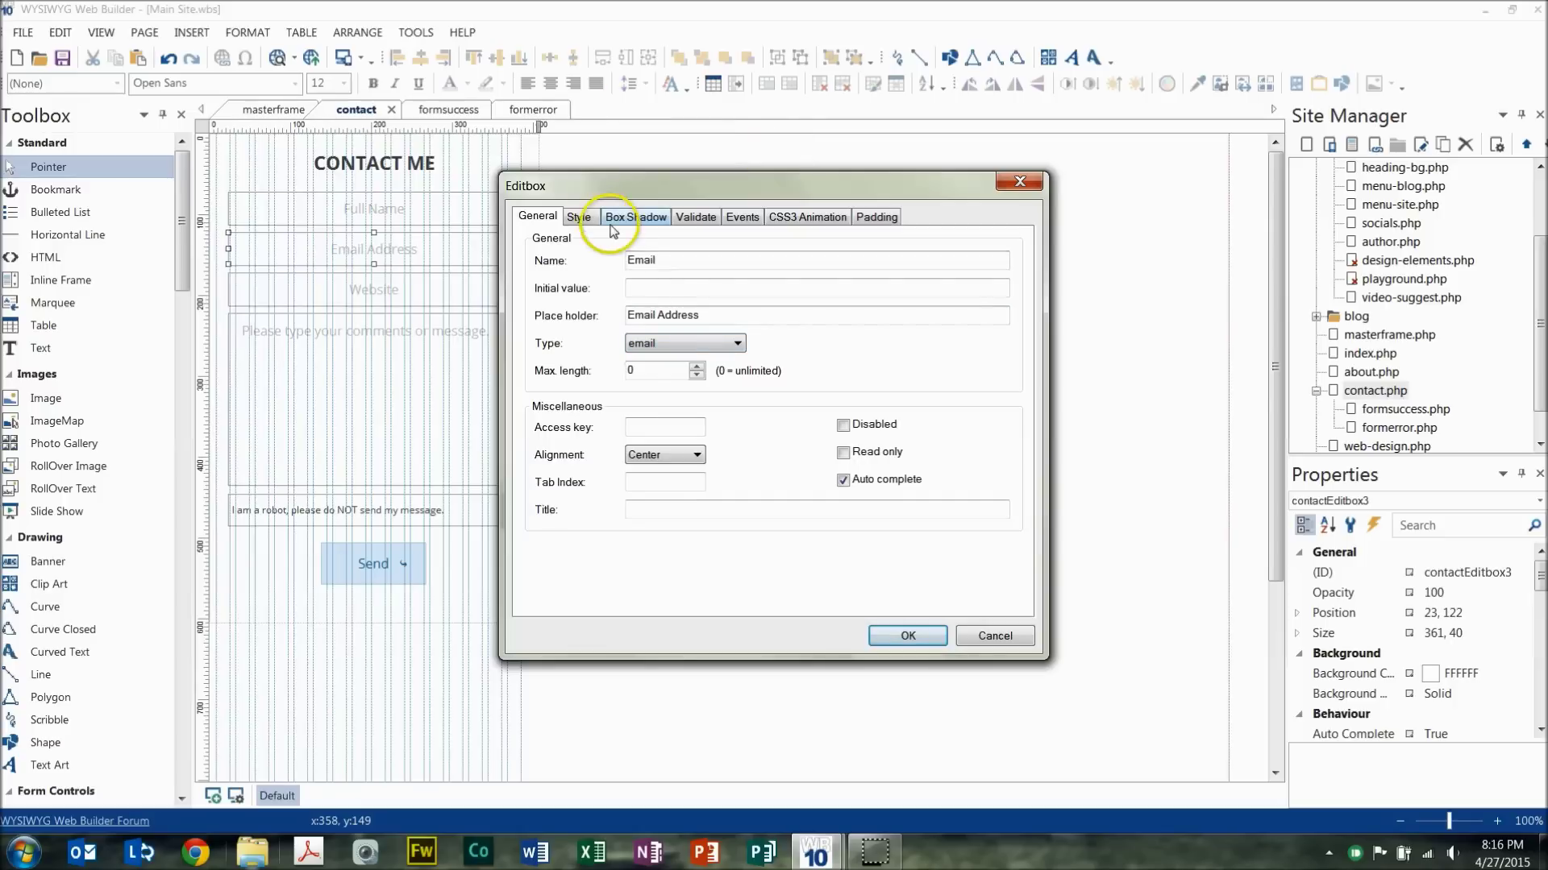
left_click(579, 217)
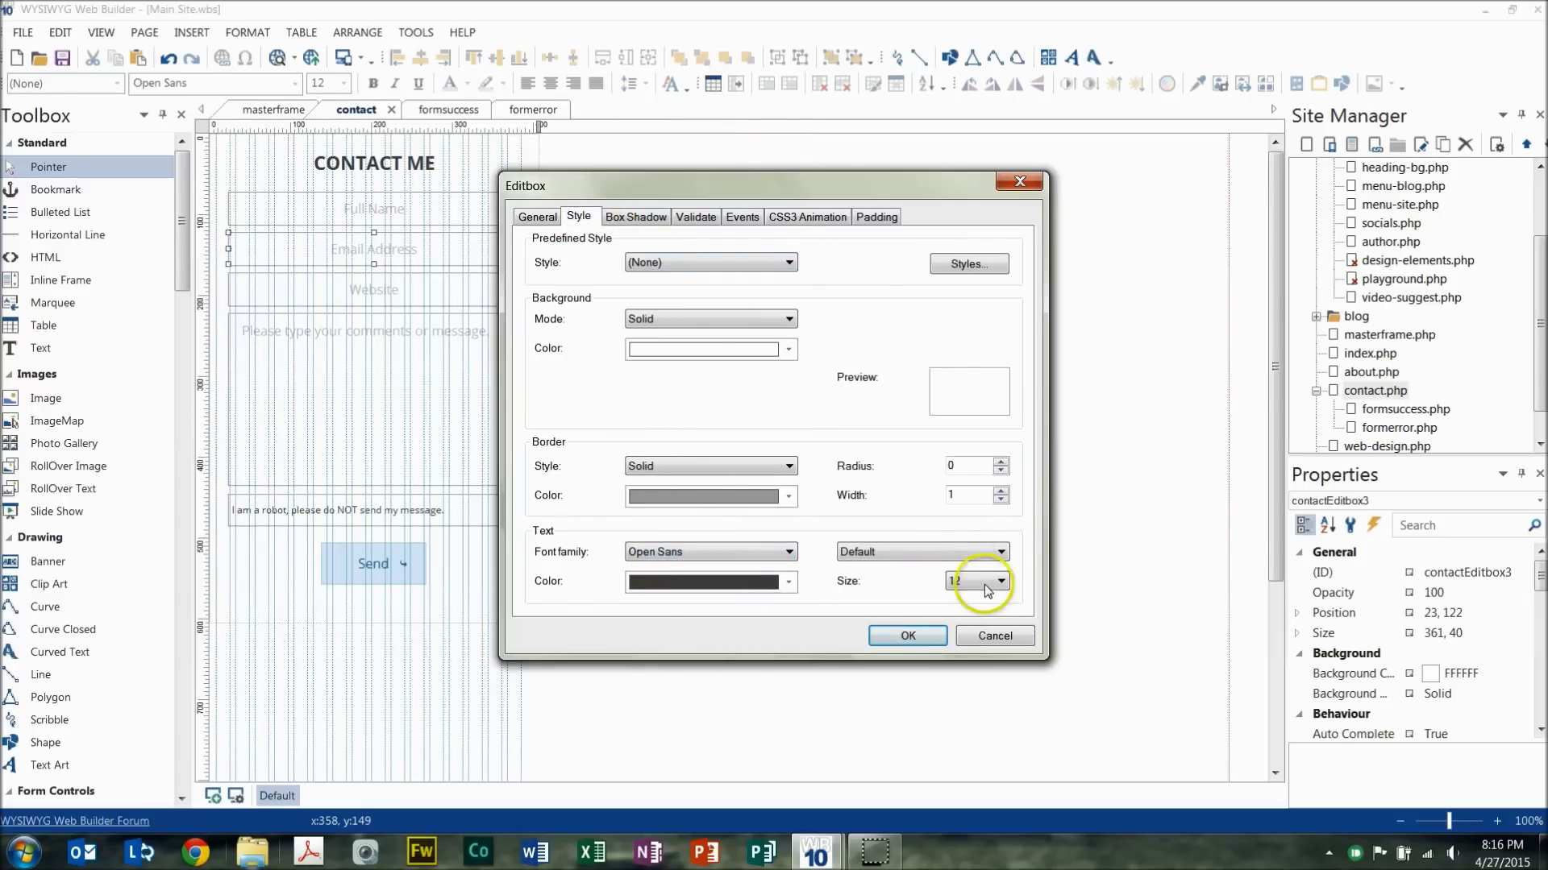
- Validate the Email Address field with HTML5 mode, Email Address data type and Data required, then confirm
left_click(617, 218)
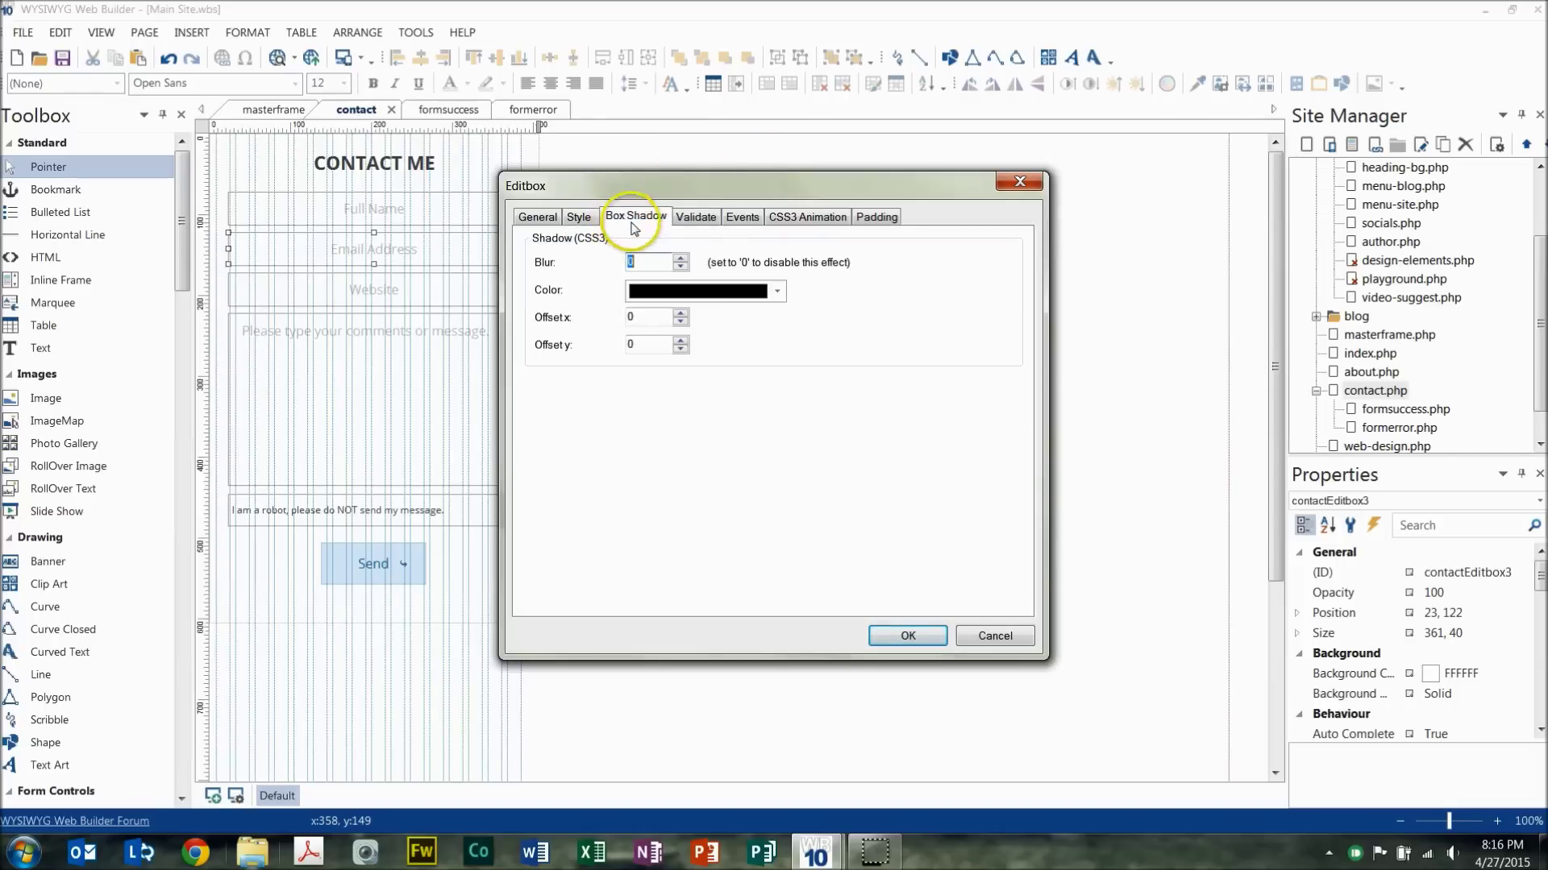
left_click(695, 217)
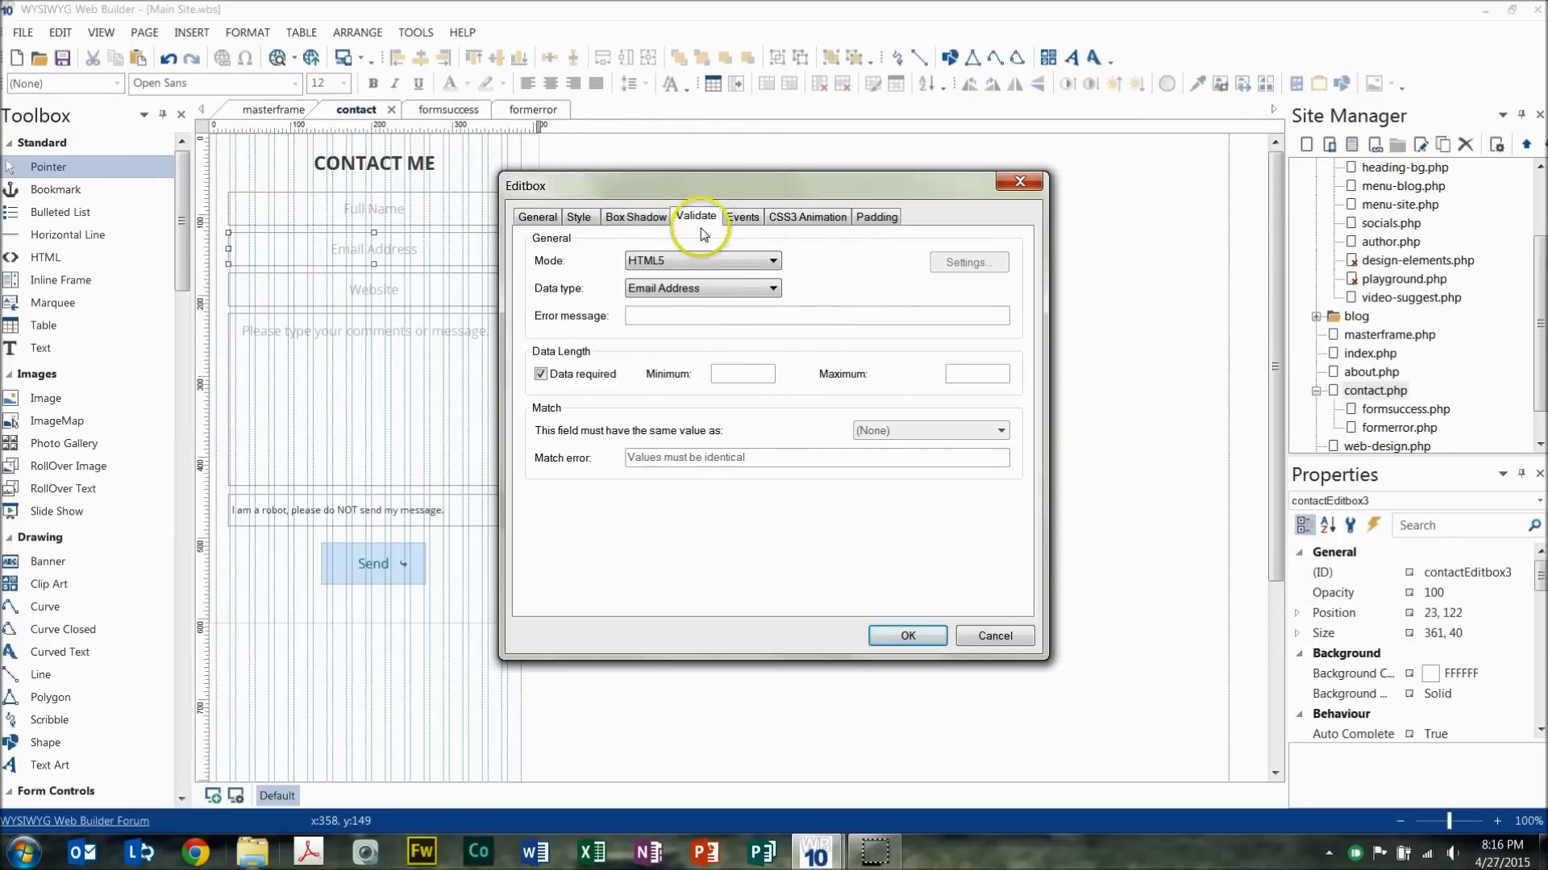
left_click(747, 259)
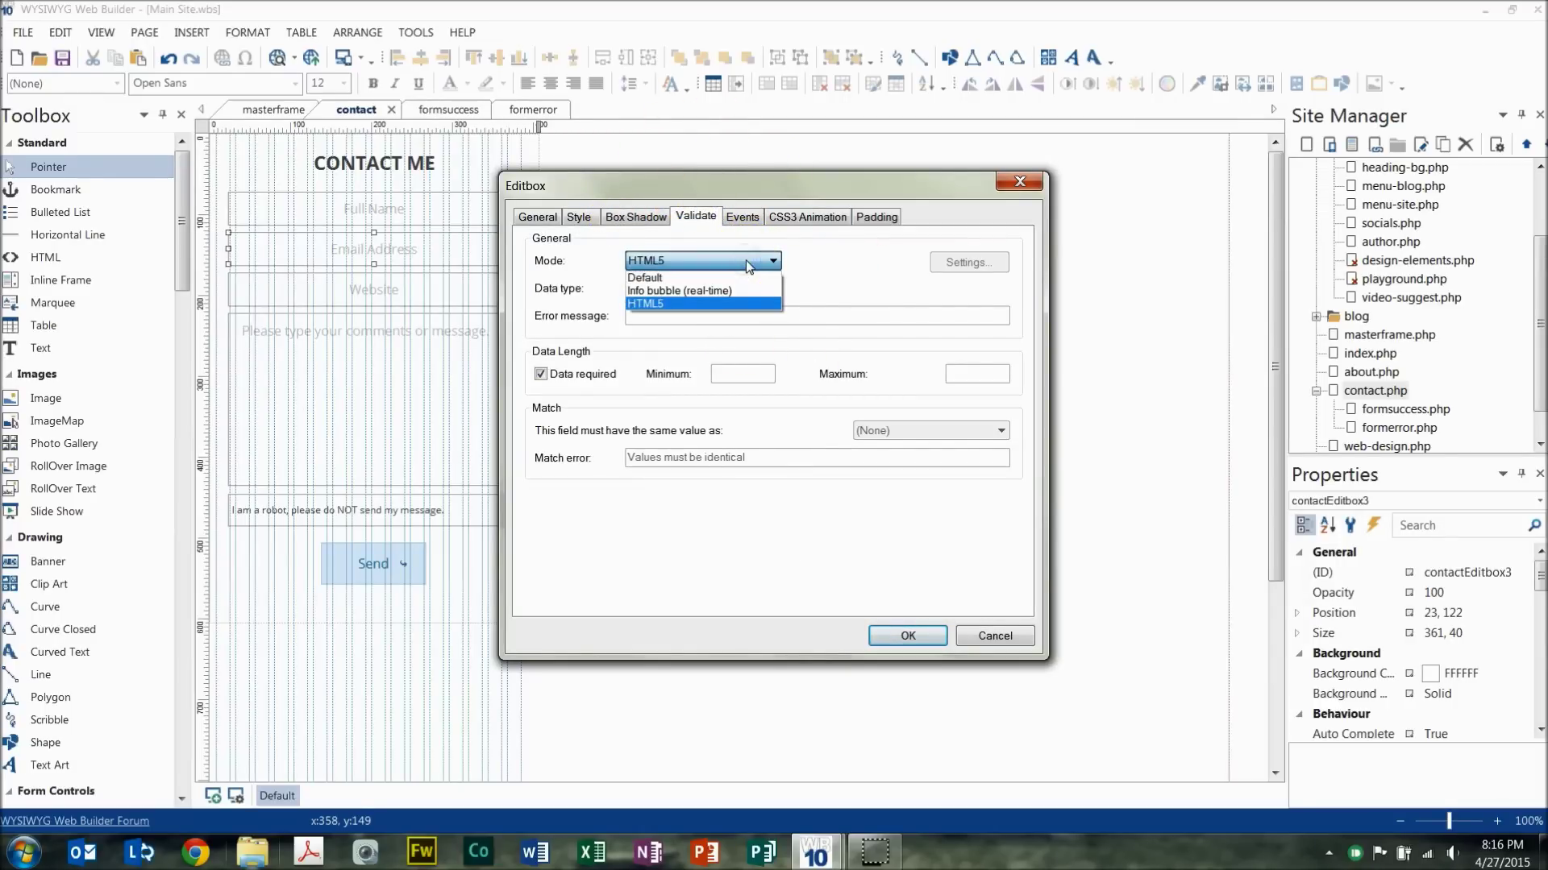
left_click(731, 300)
left_click(743, 306)
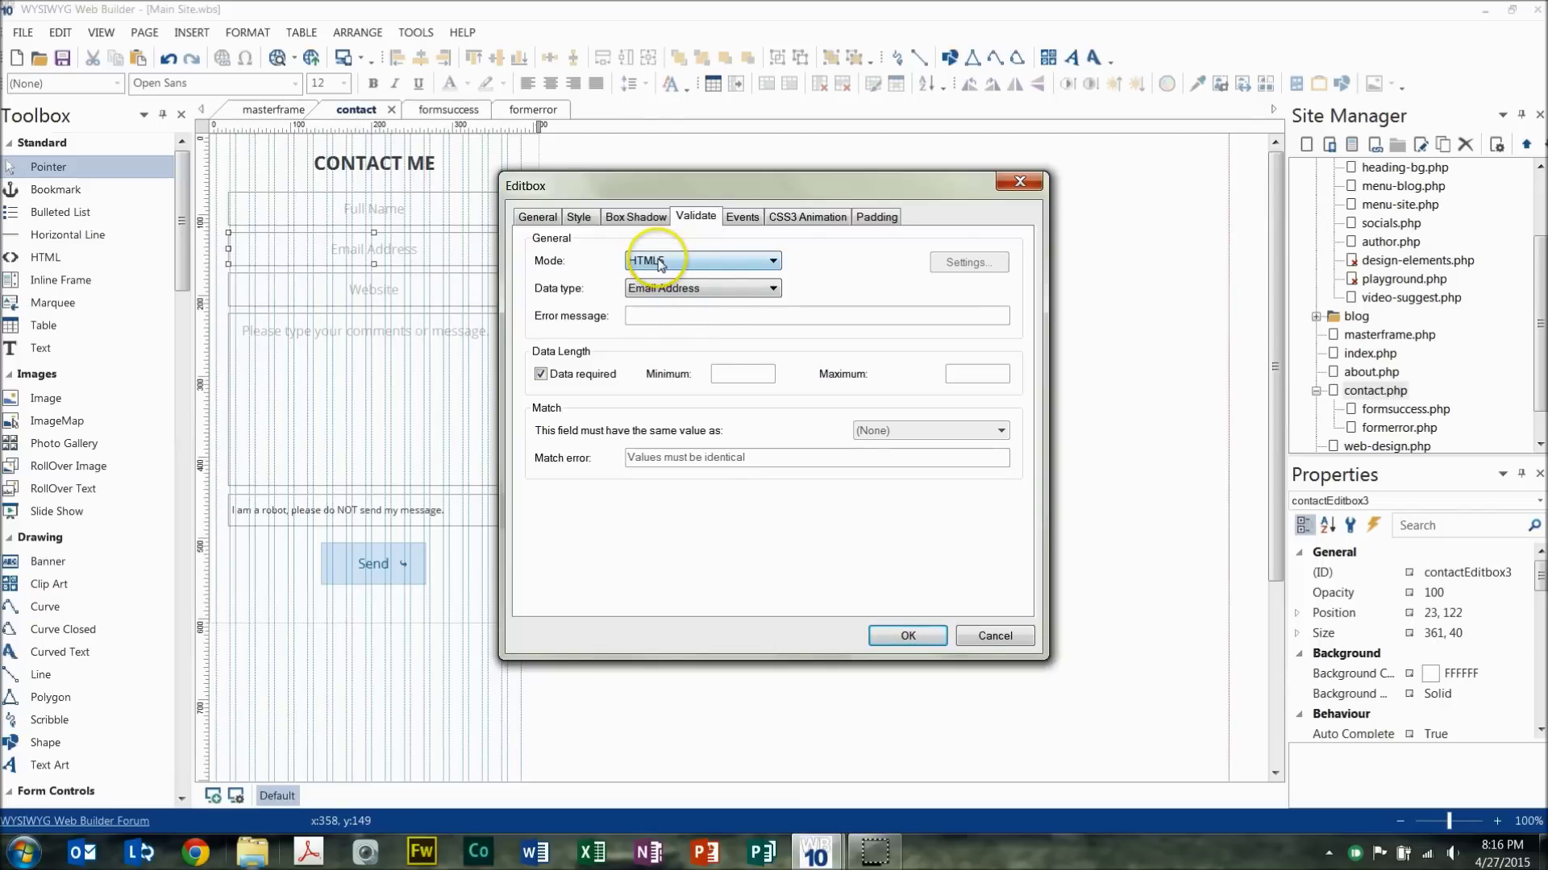
left_click(660, 290)
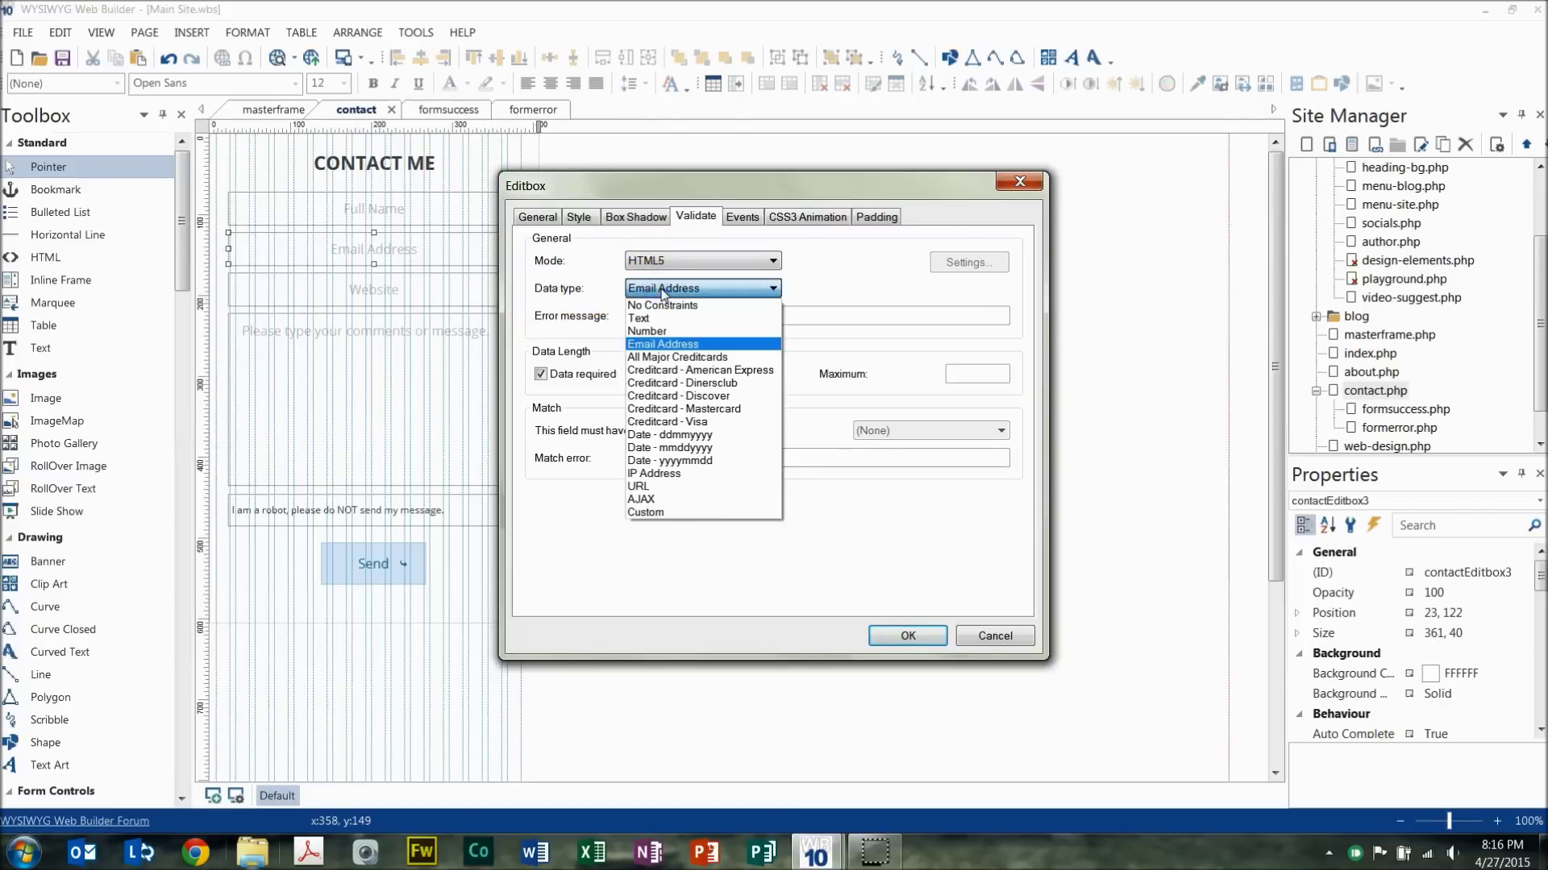
left_click(669, 345)
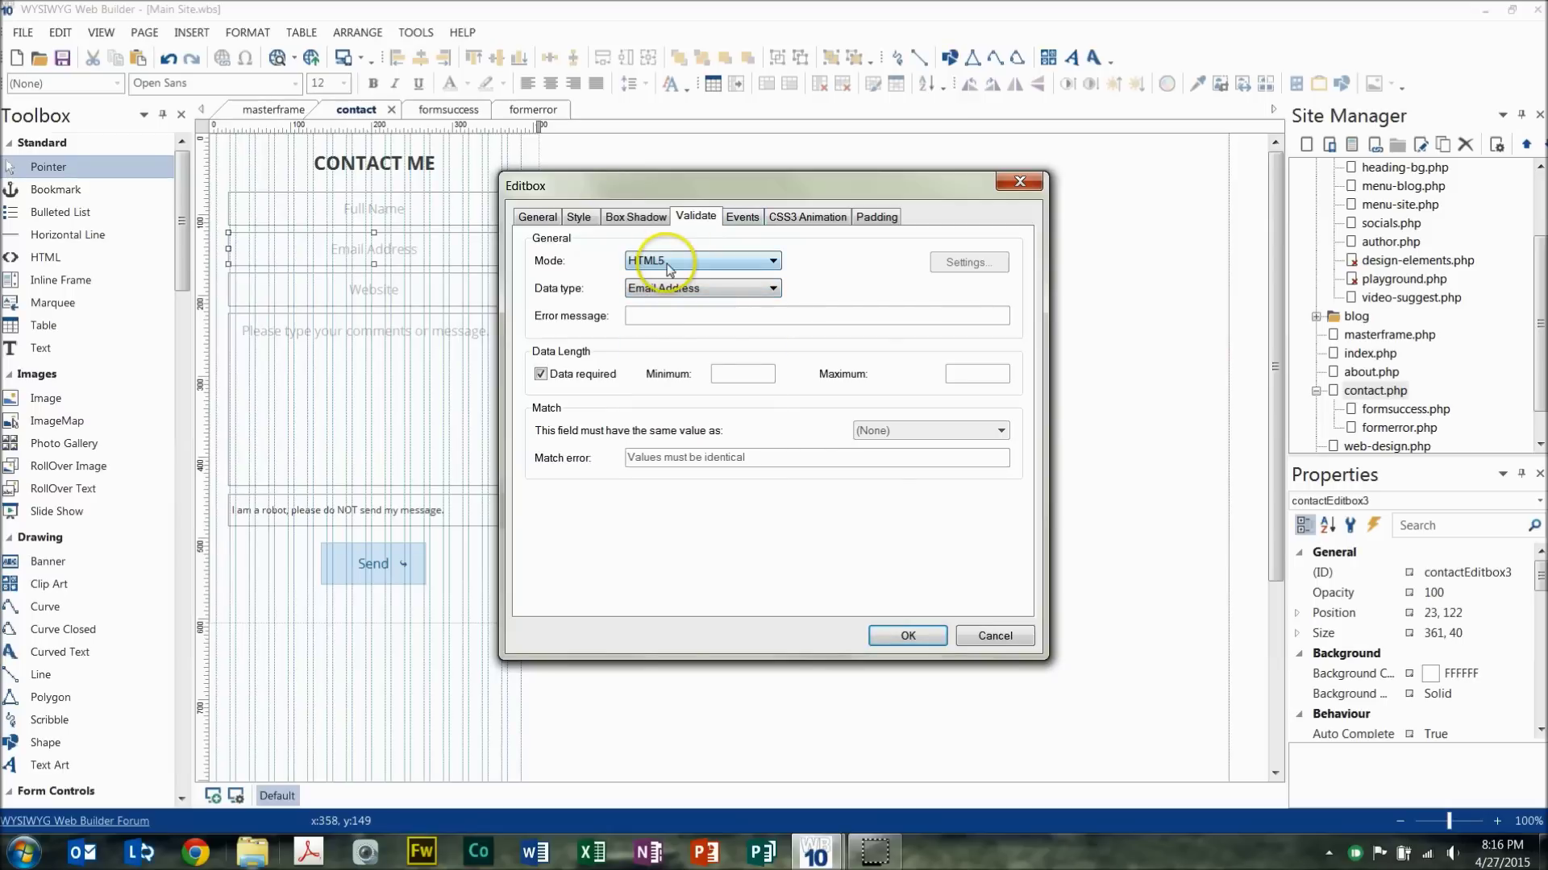
left_click(649, 314)
left_click(541, 376)
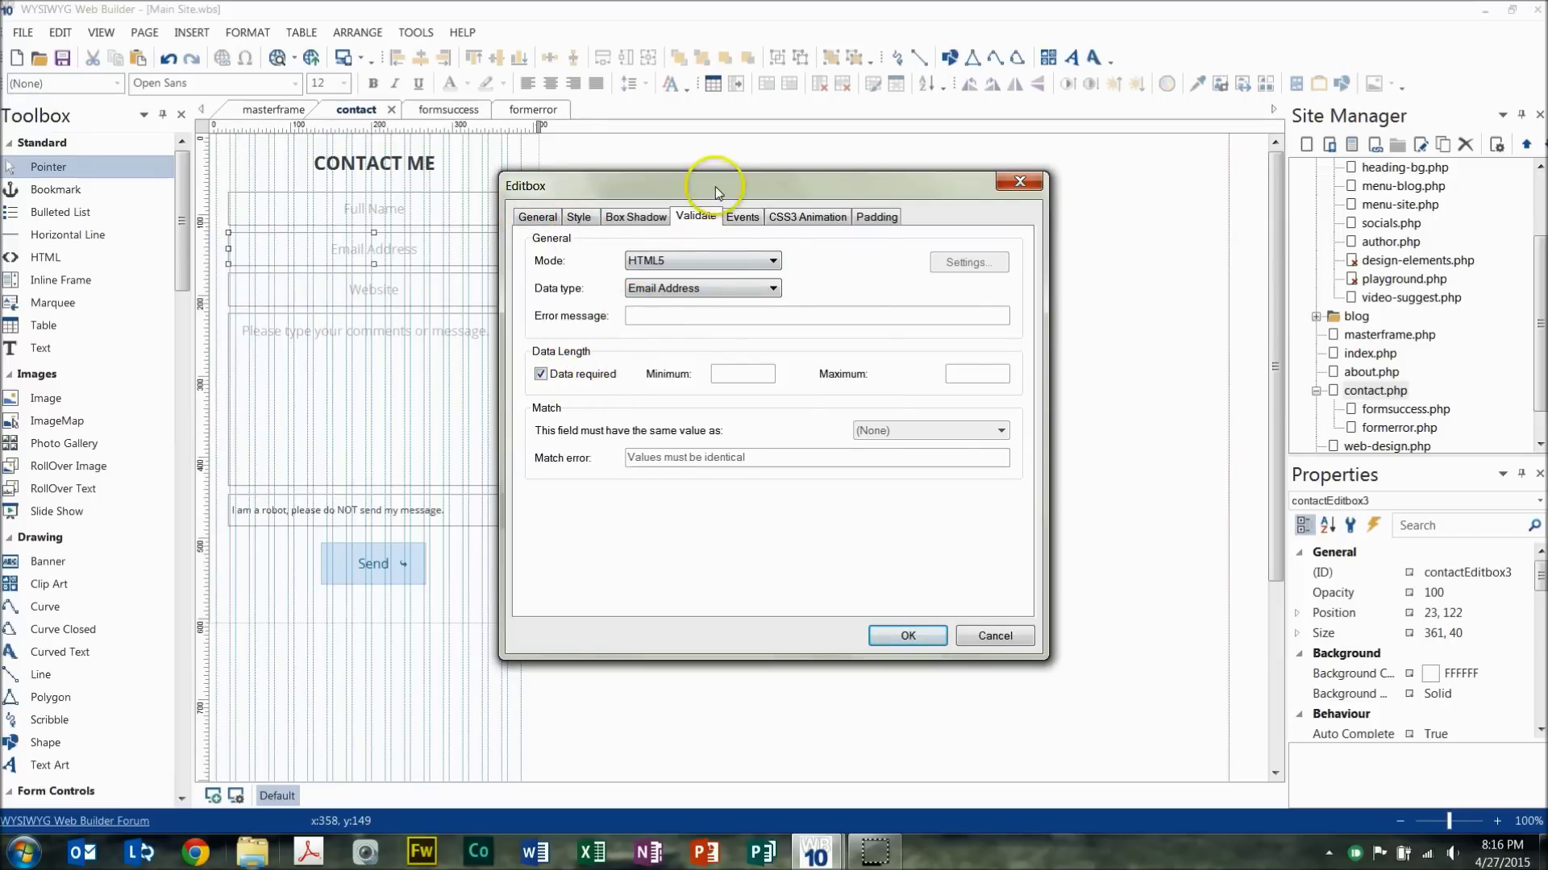
left_click(908, 637)
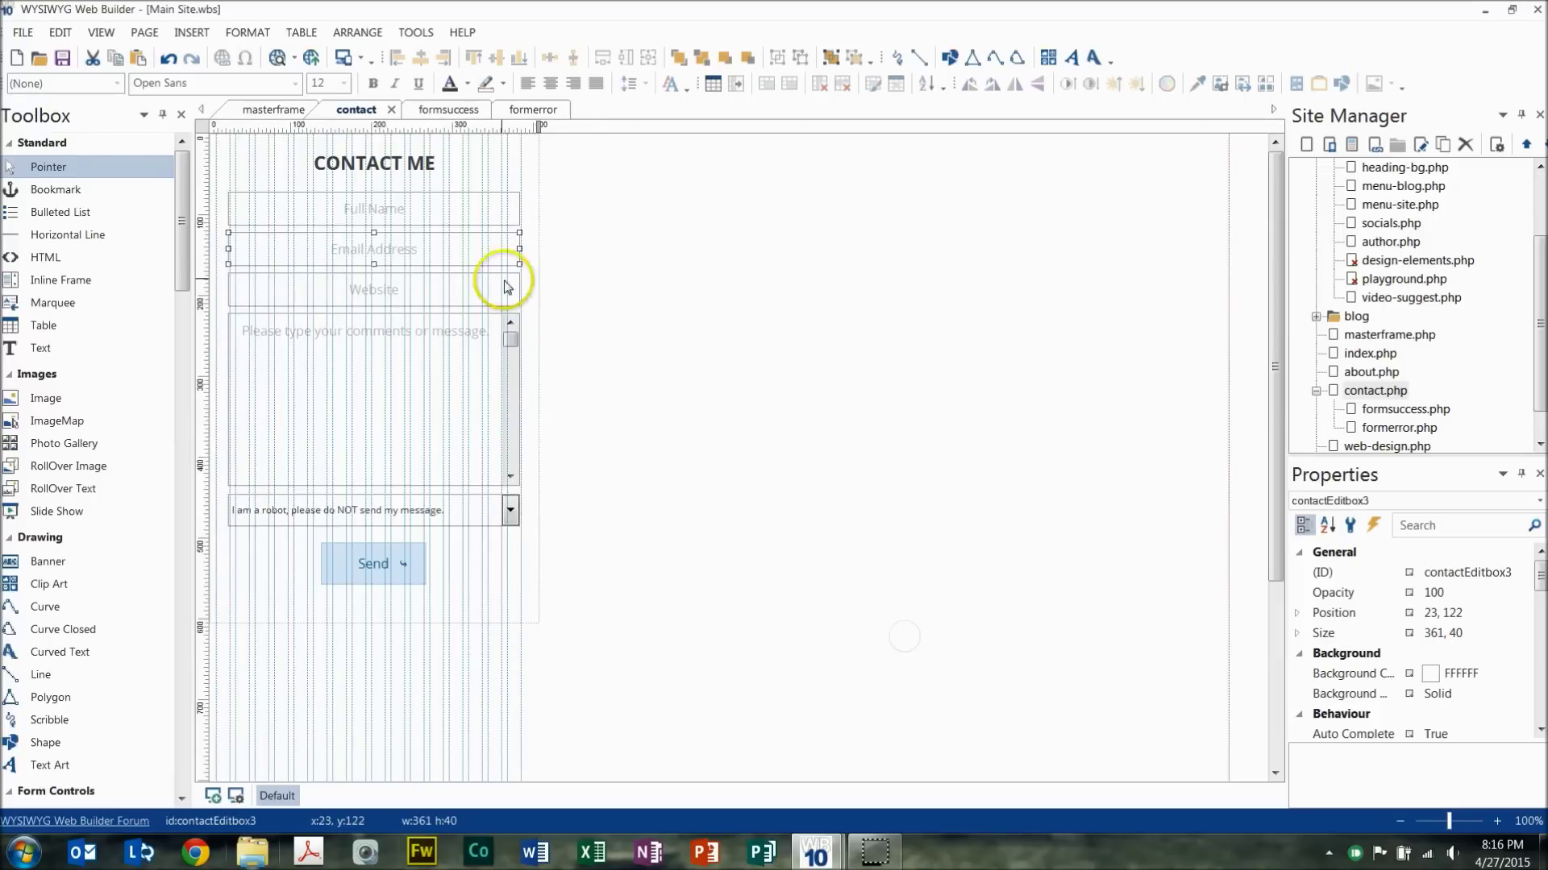
double_click(466, 292)
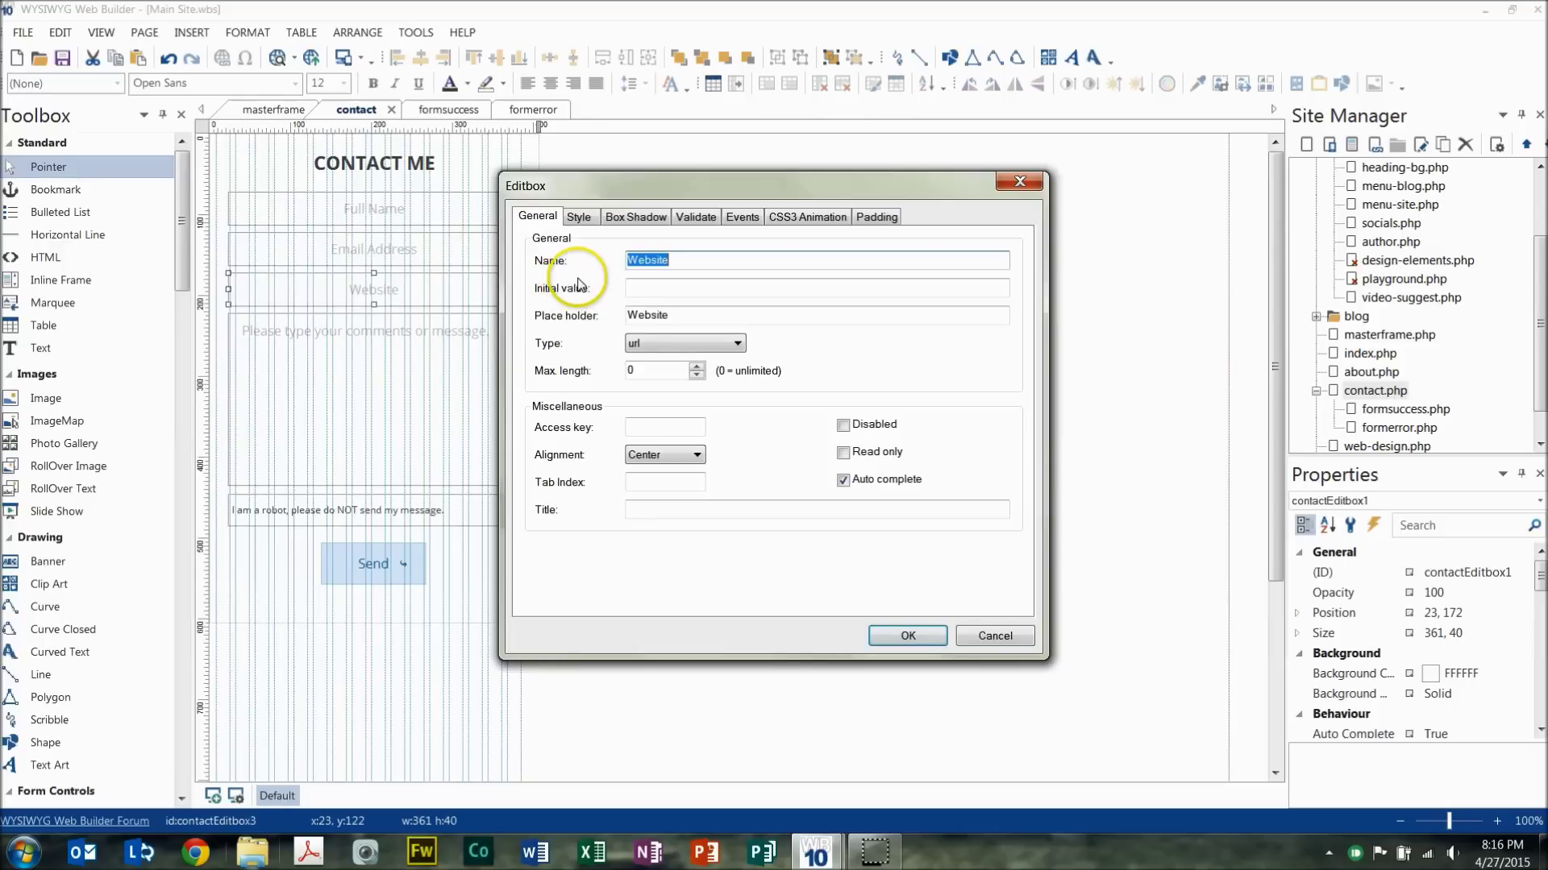
- Keep the Website field's type url and its HTML5 validation with URL data type, then confirm
left_click(706, 352)
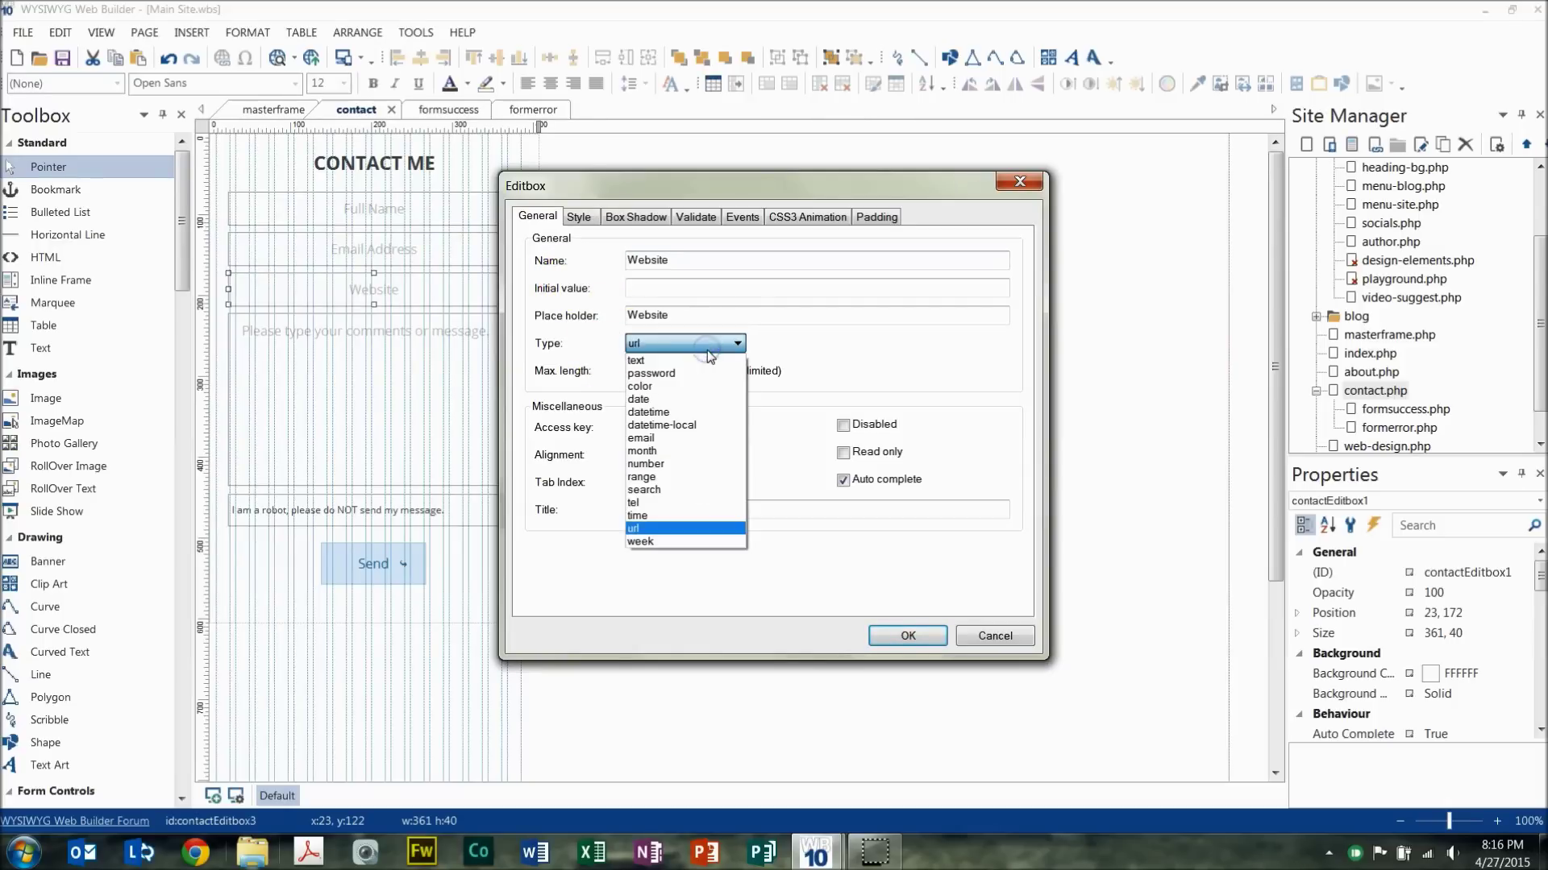
left_click(718, 367)
left_click(584, 222)
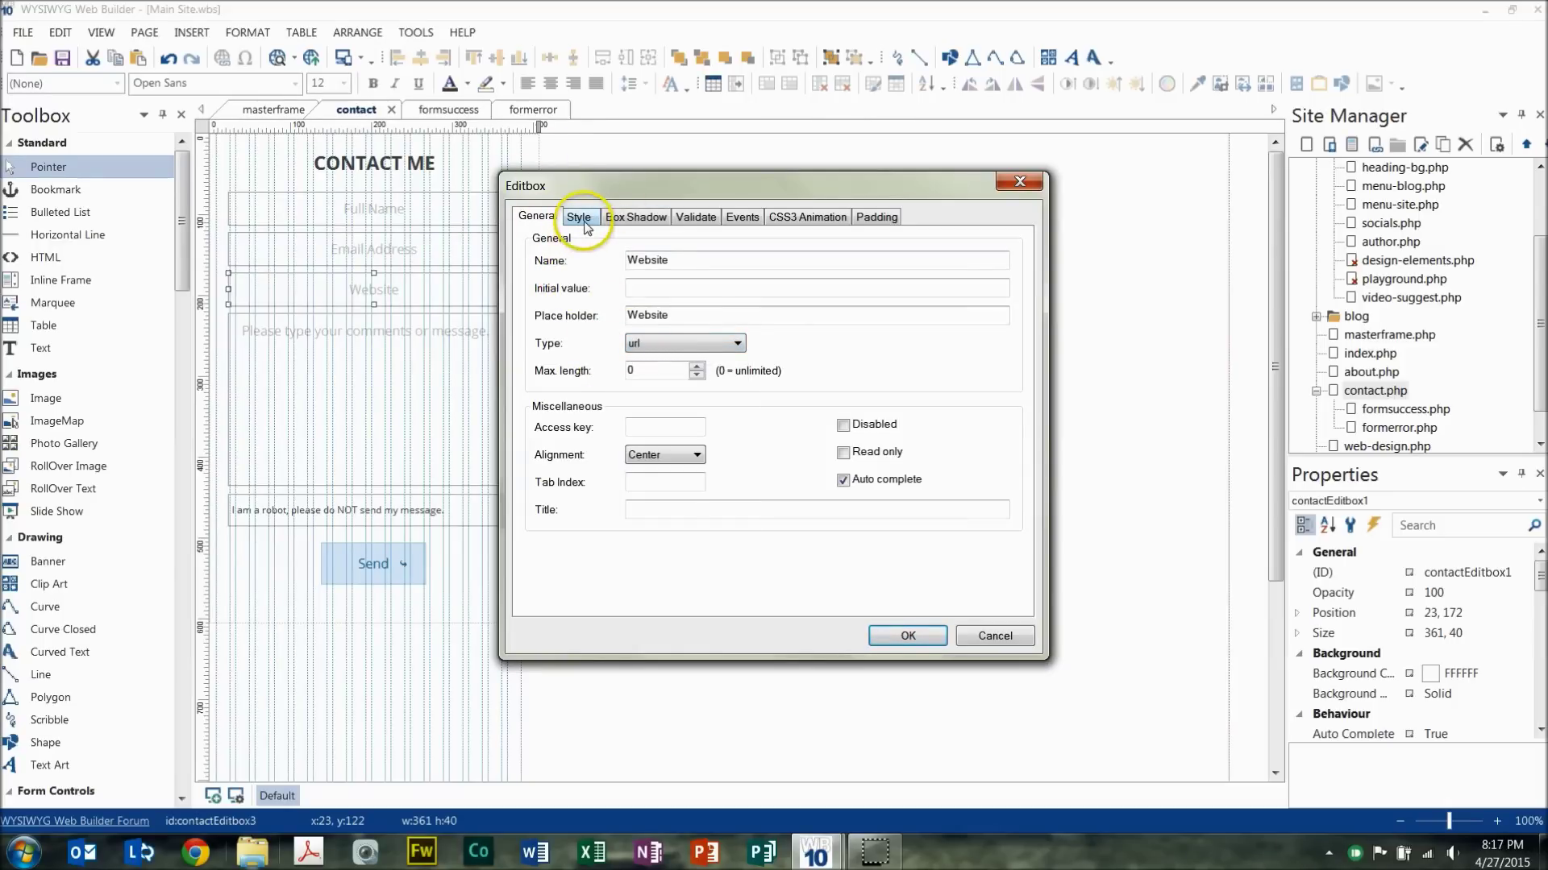
left_click(693, 216)
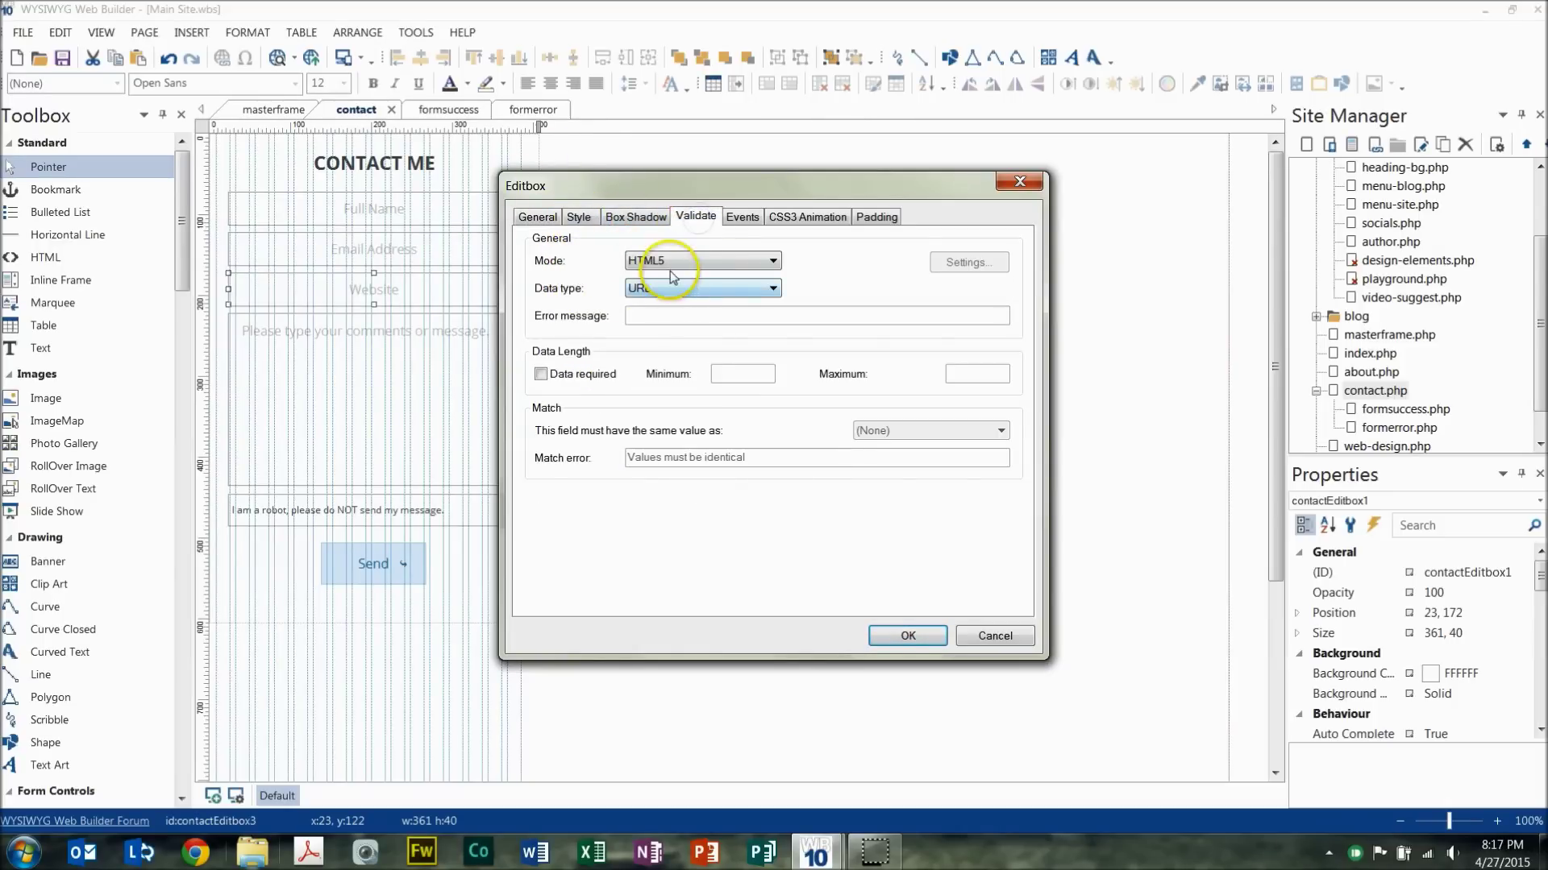
left_click(664, 299)
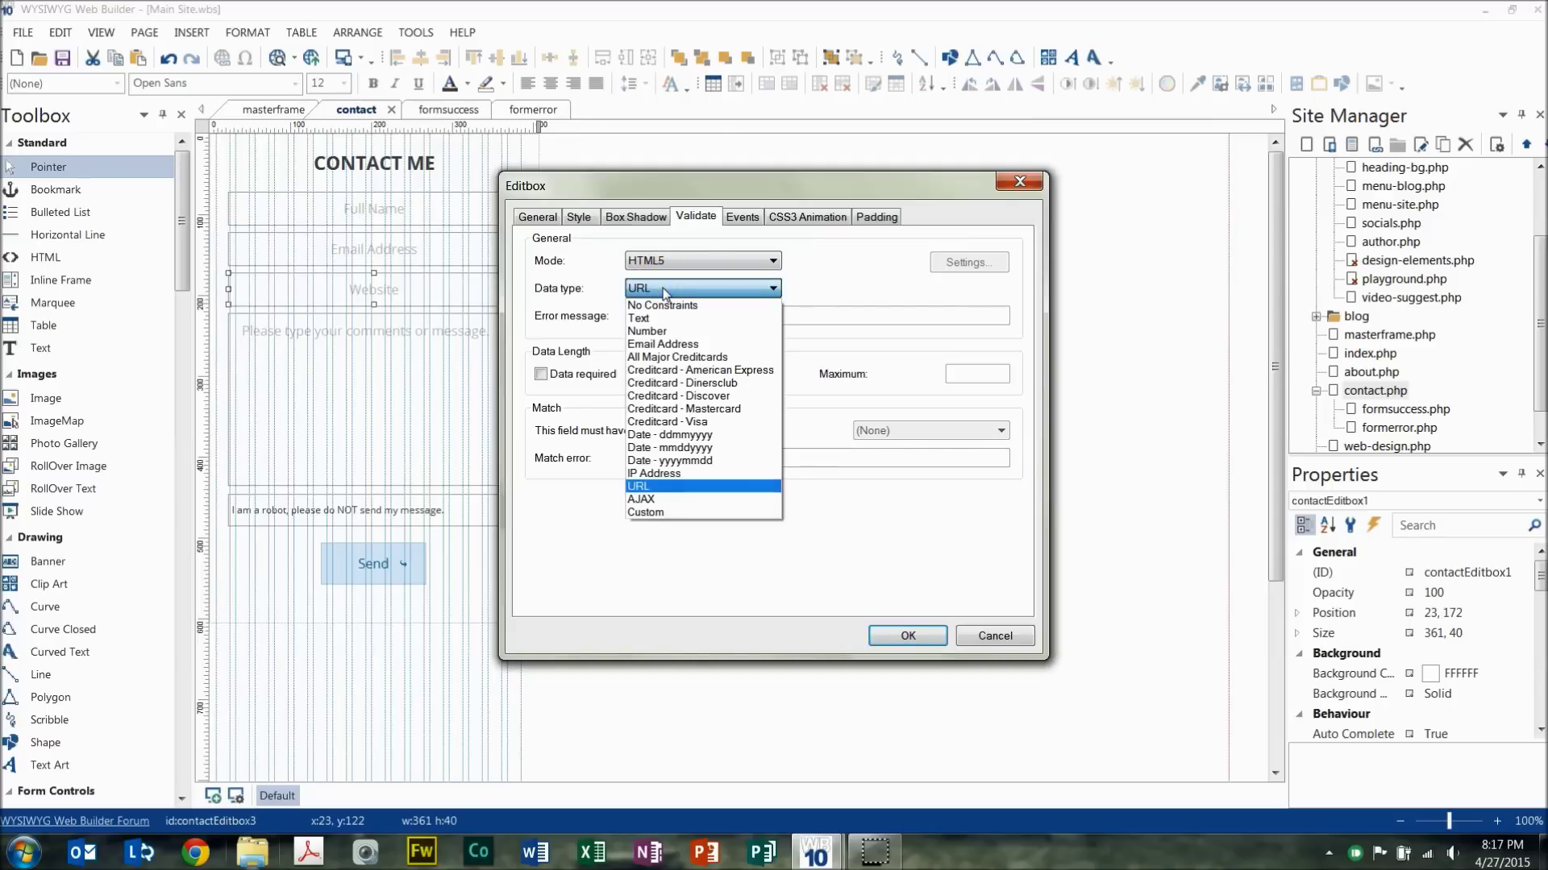
left_click(663, 288)
left_click(662, 288)
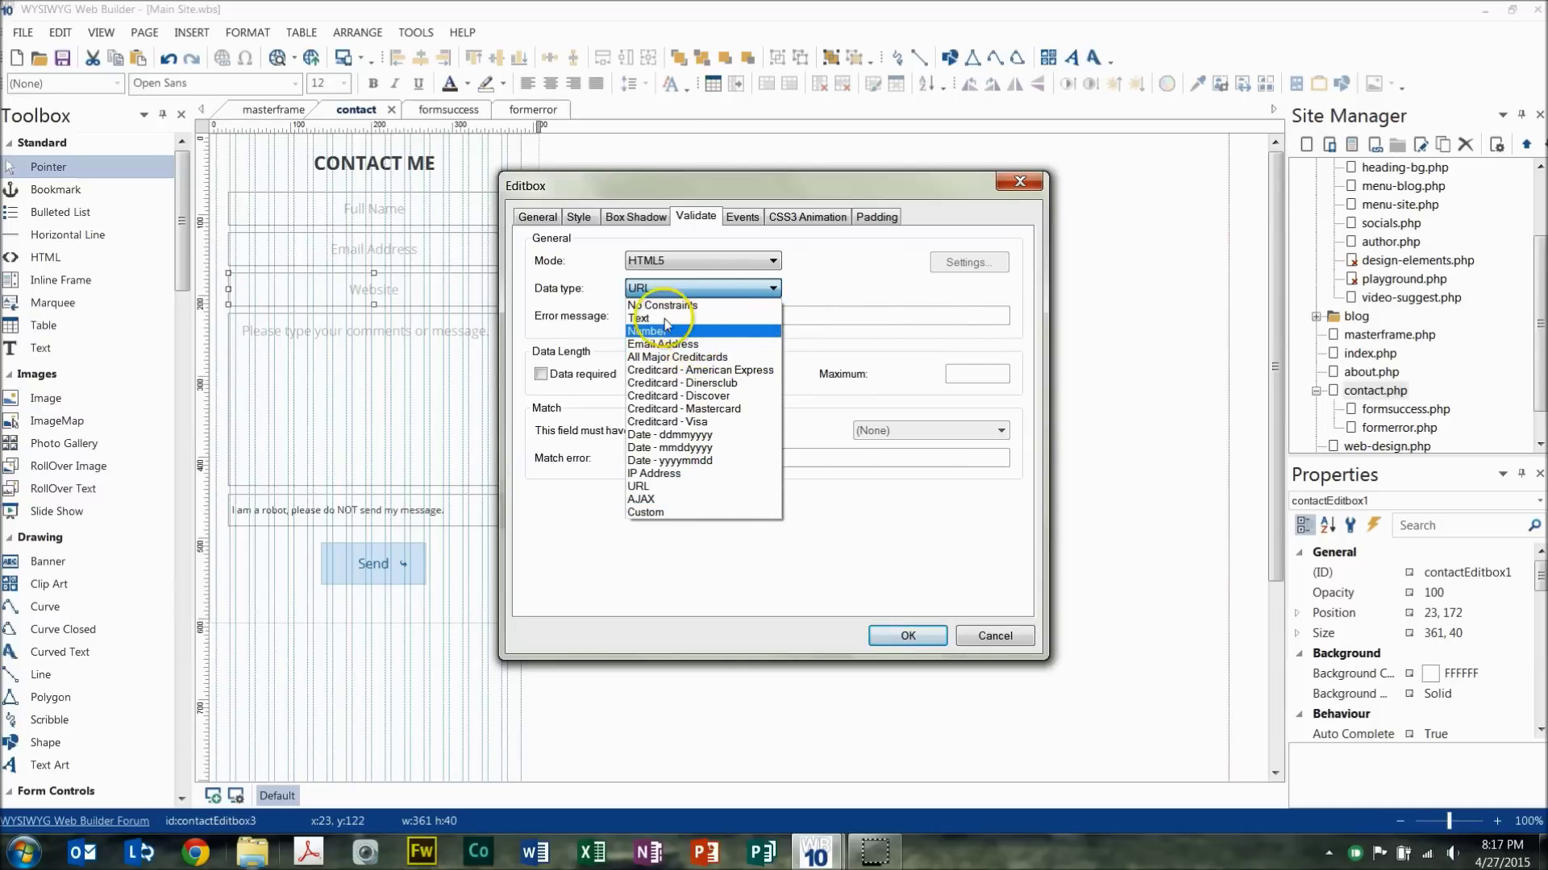
left_click(893, 575)
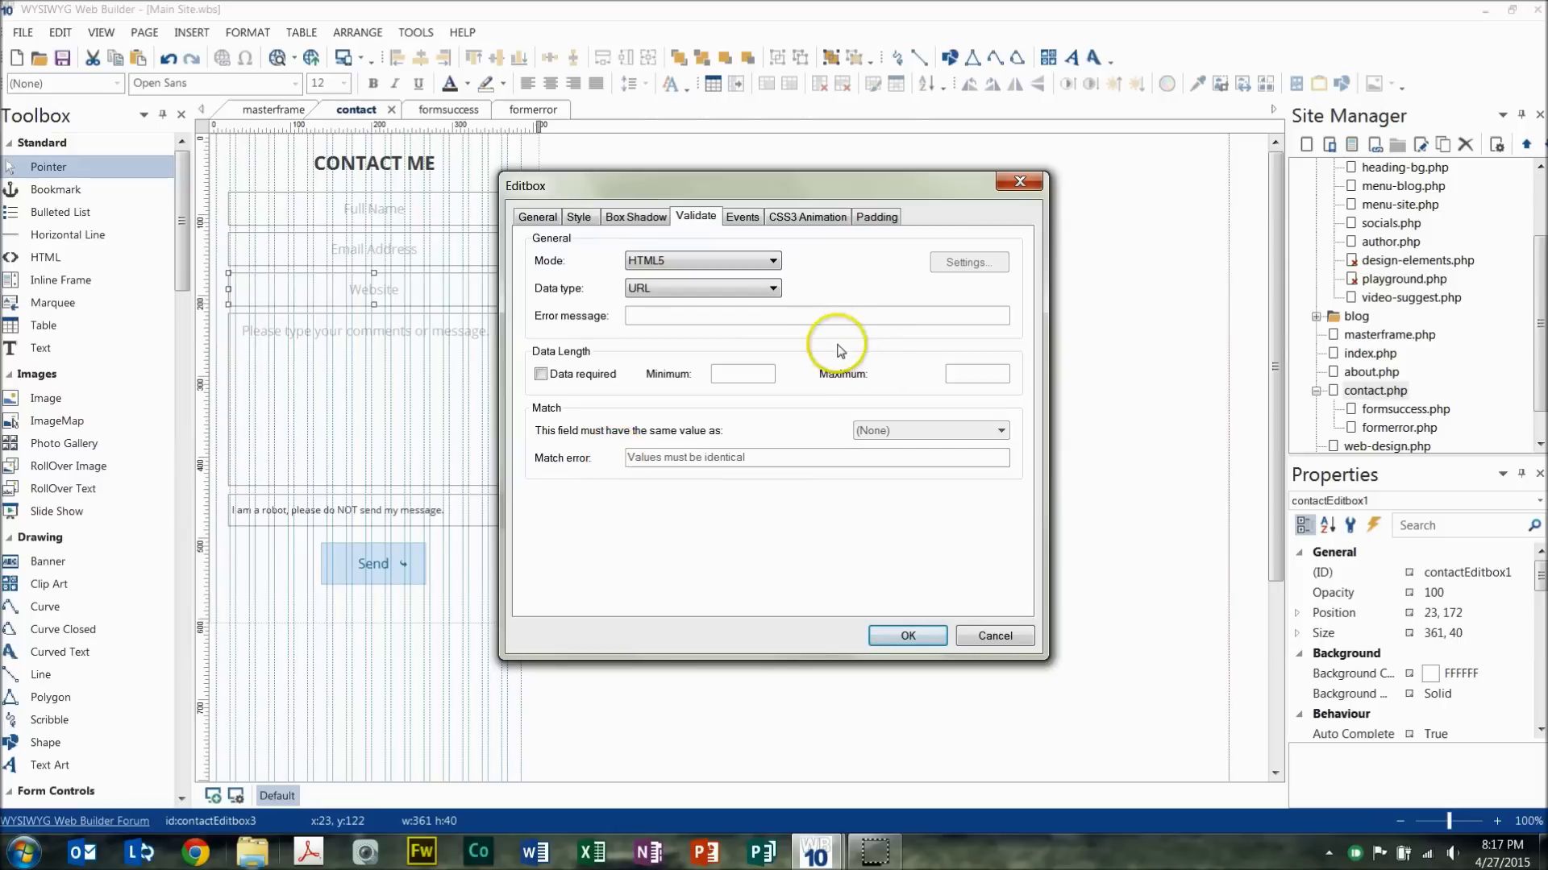
left_click(643, 258)
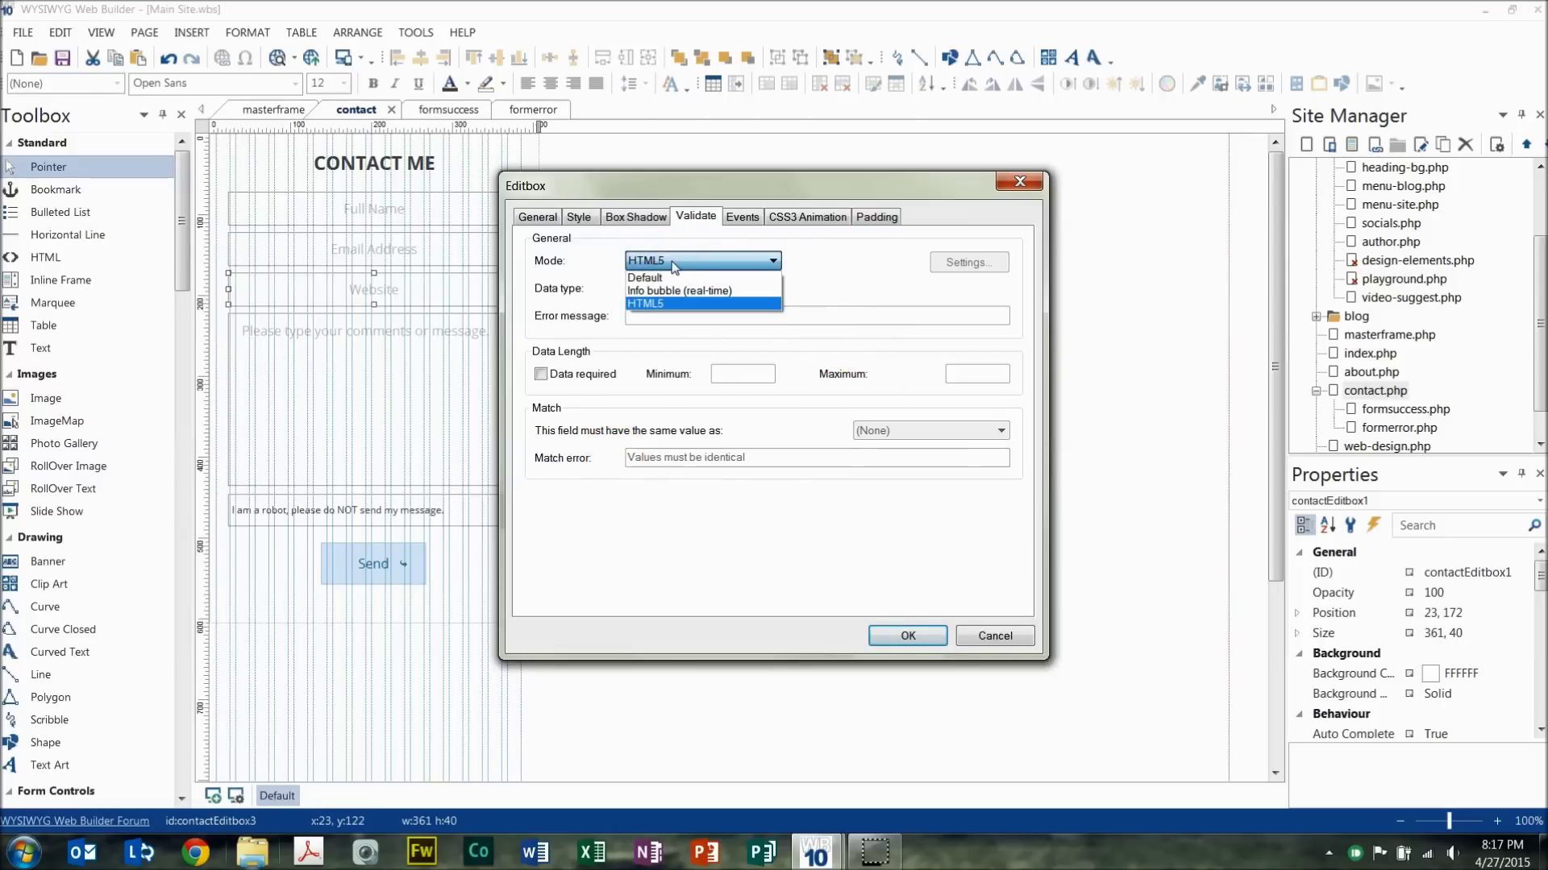
left_click(672, 262)
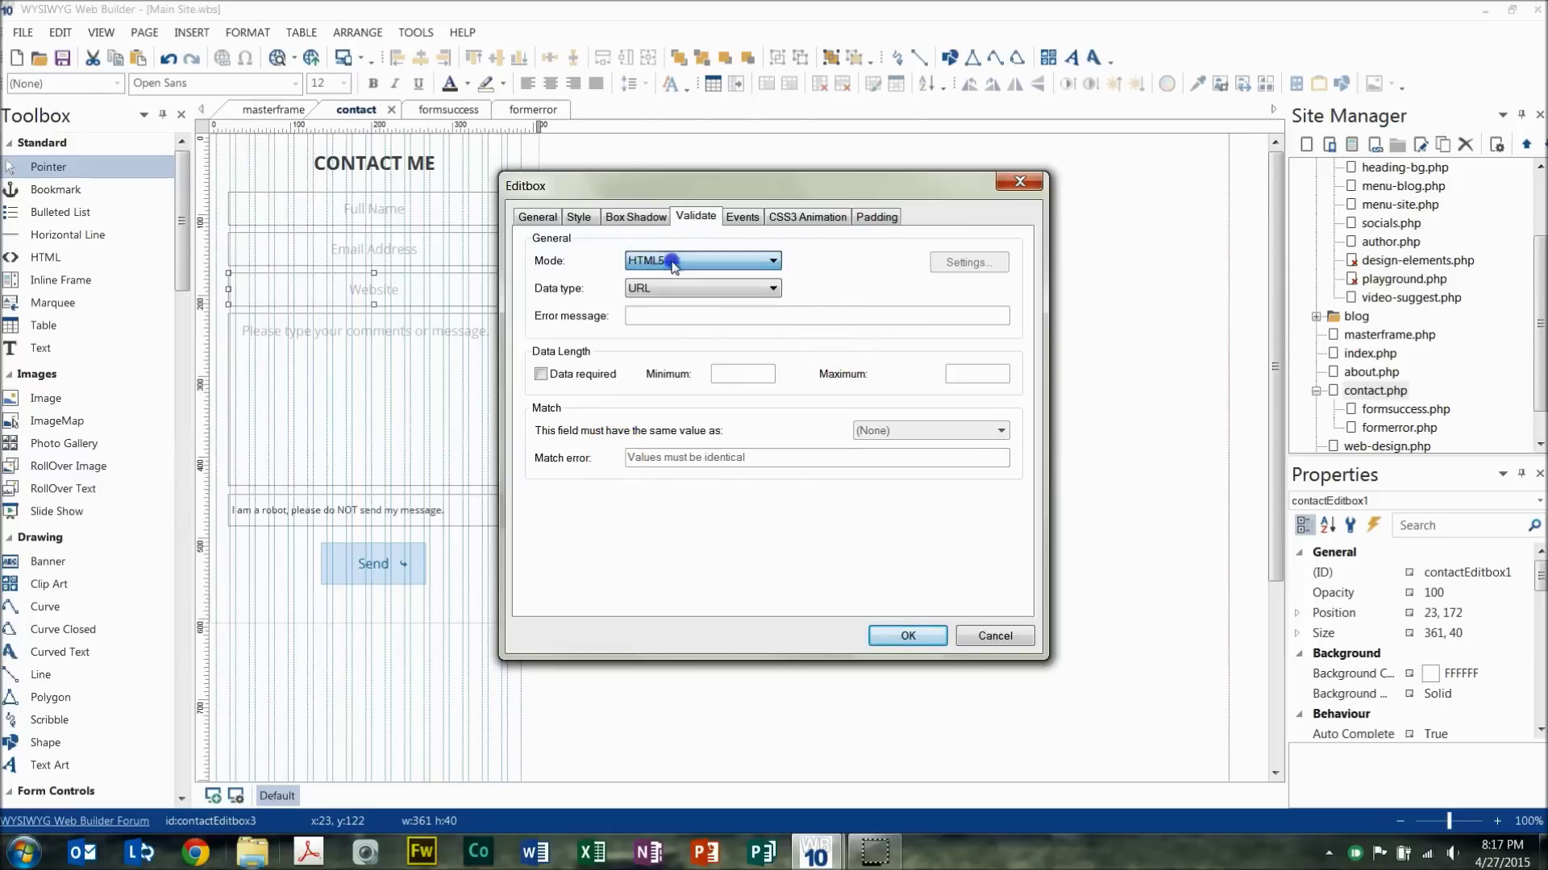
left_click(907, 635)
- Check the comments text area's validation settings and close them unchanged
left_click(740, 558)
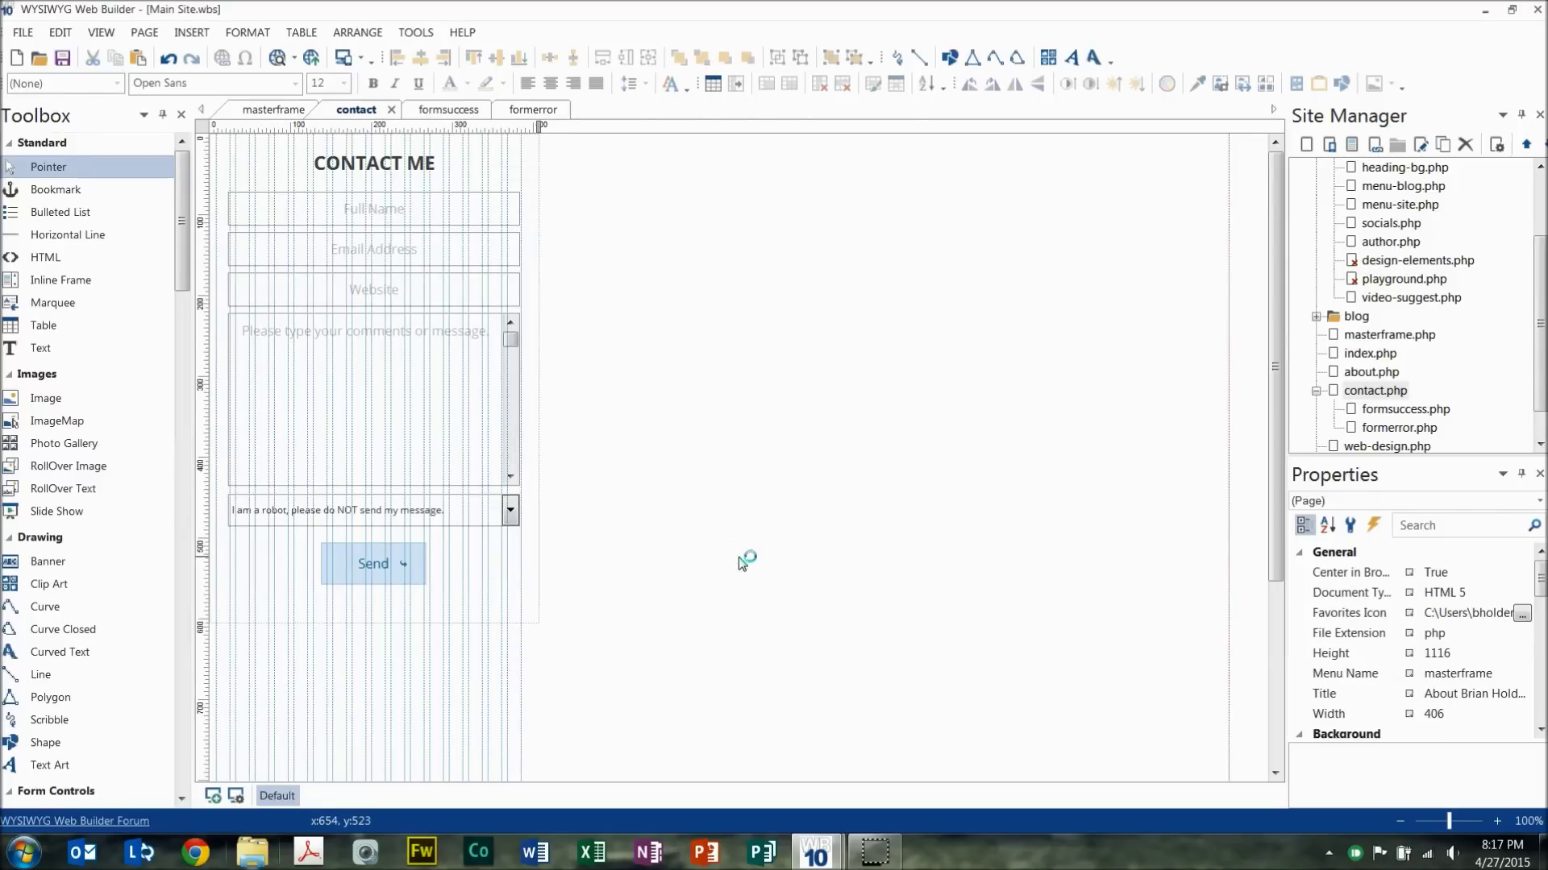
double_click(373, 450)
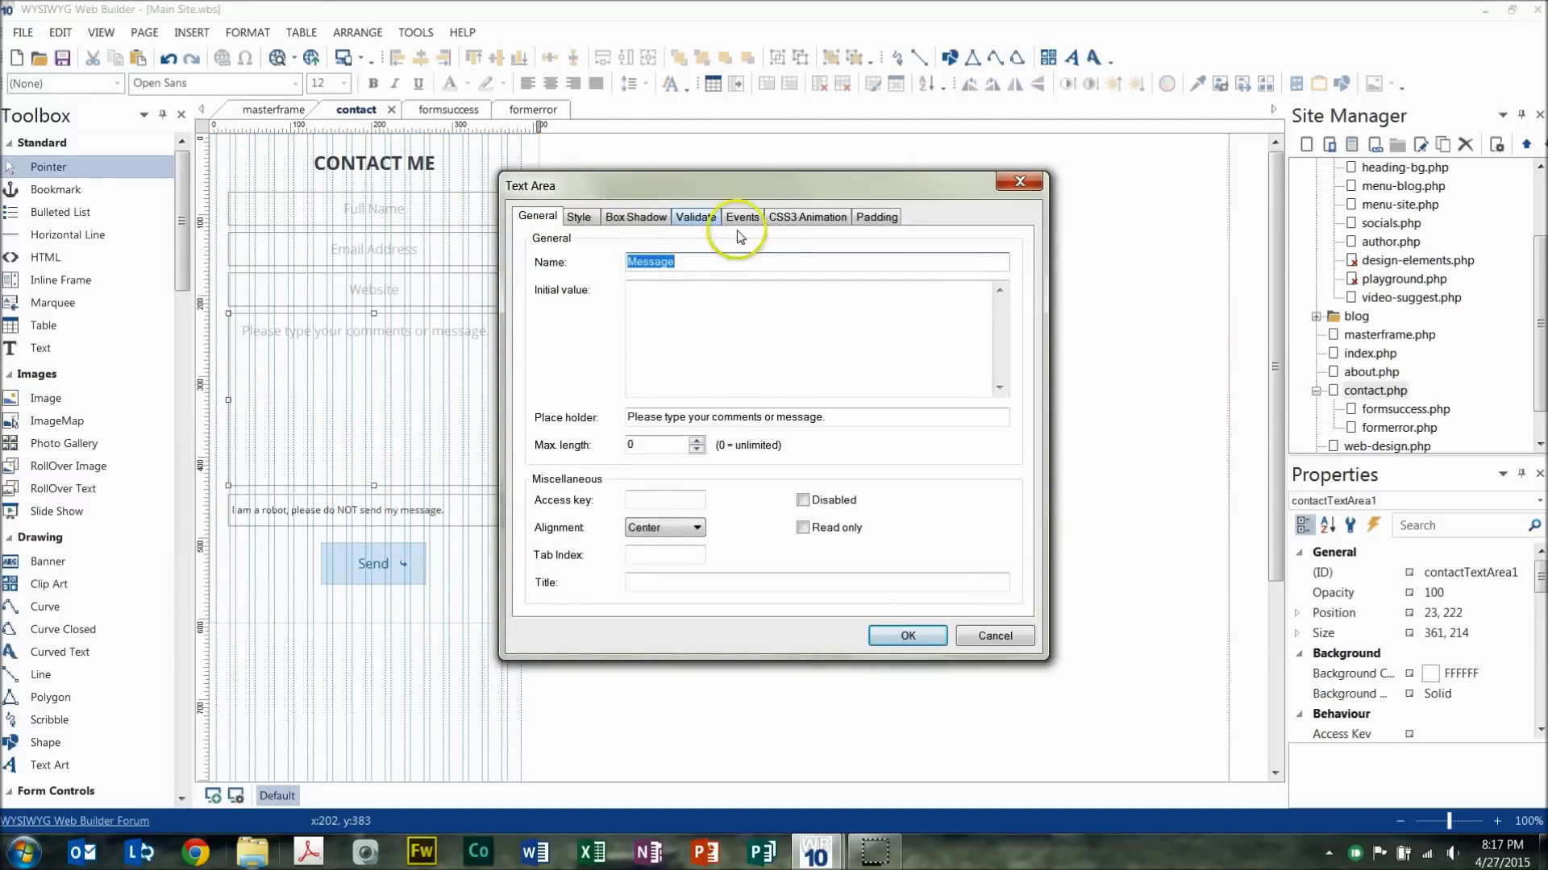
left_click(695, 216)
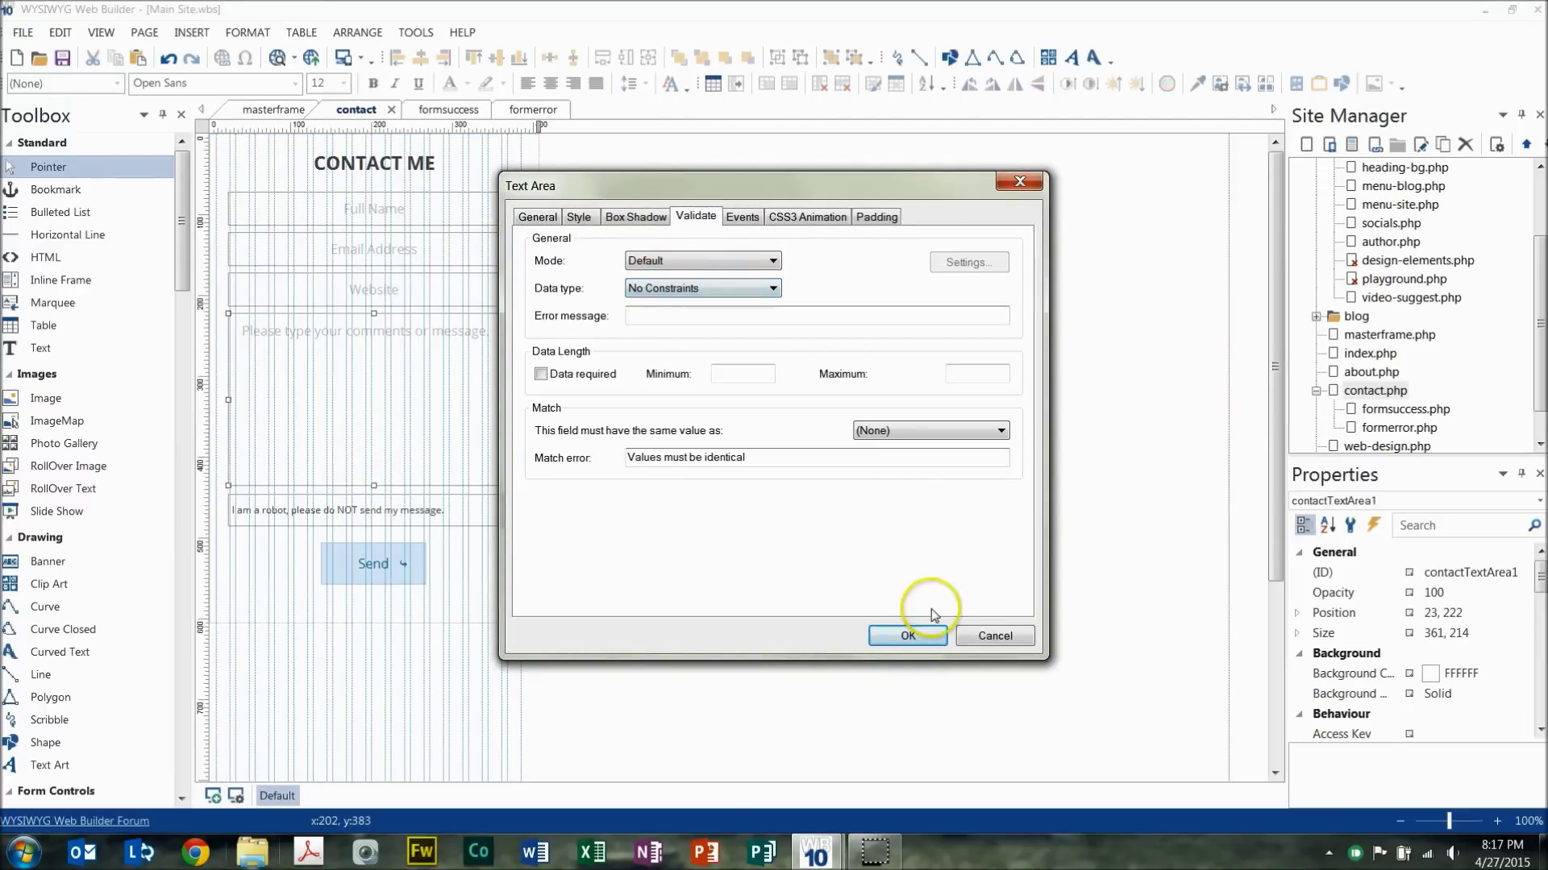
left_click(909, 635)
left_click(708, 507)
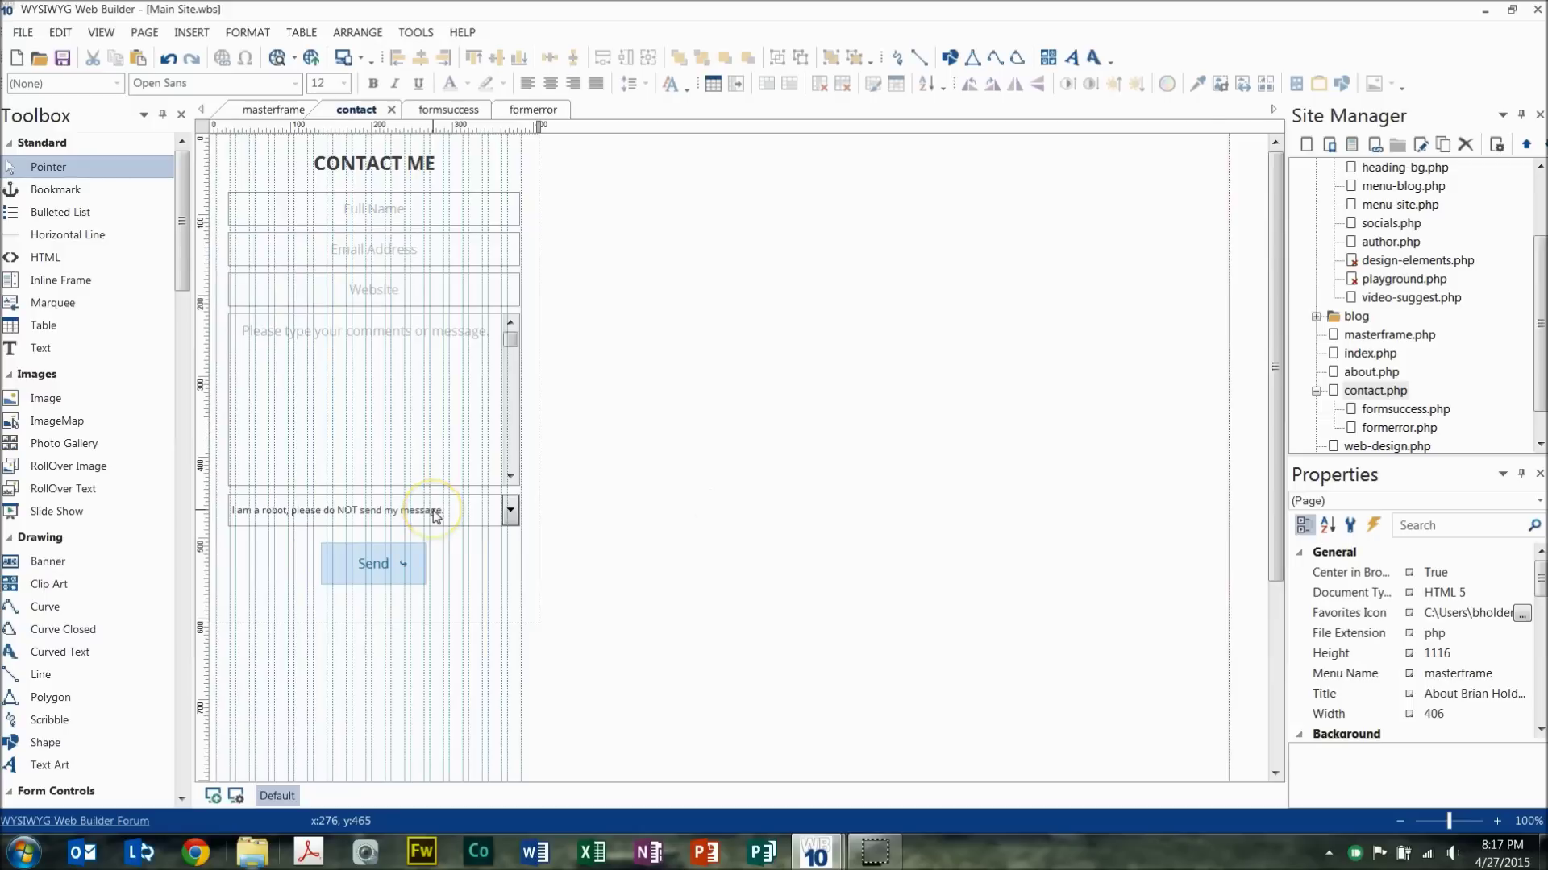
- Widen the Robots combobox's Item name column and select the robot warning and 'I am NOT a robot' items
double_click(433, 512)
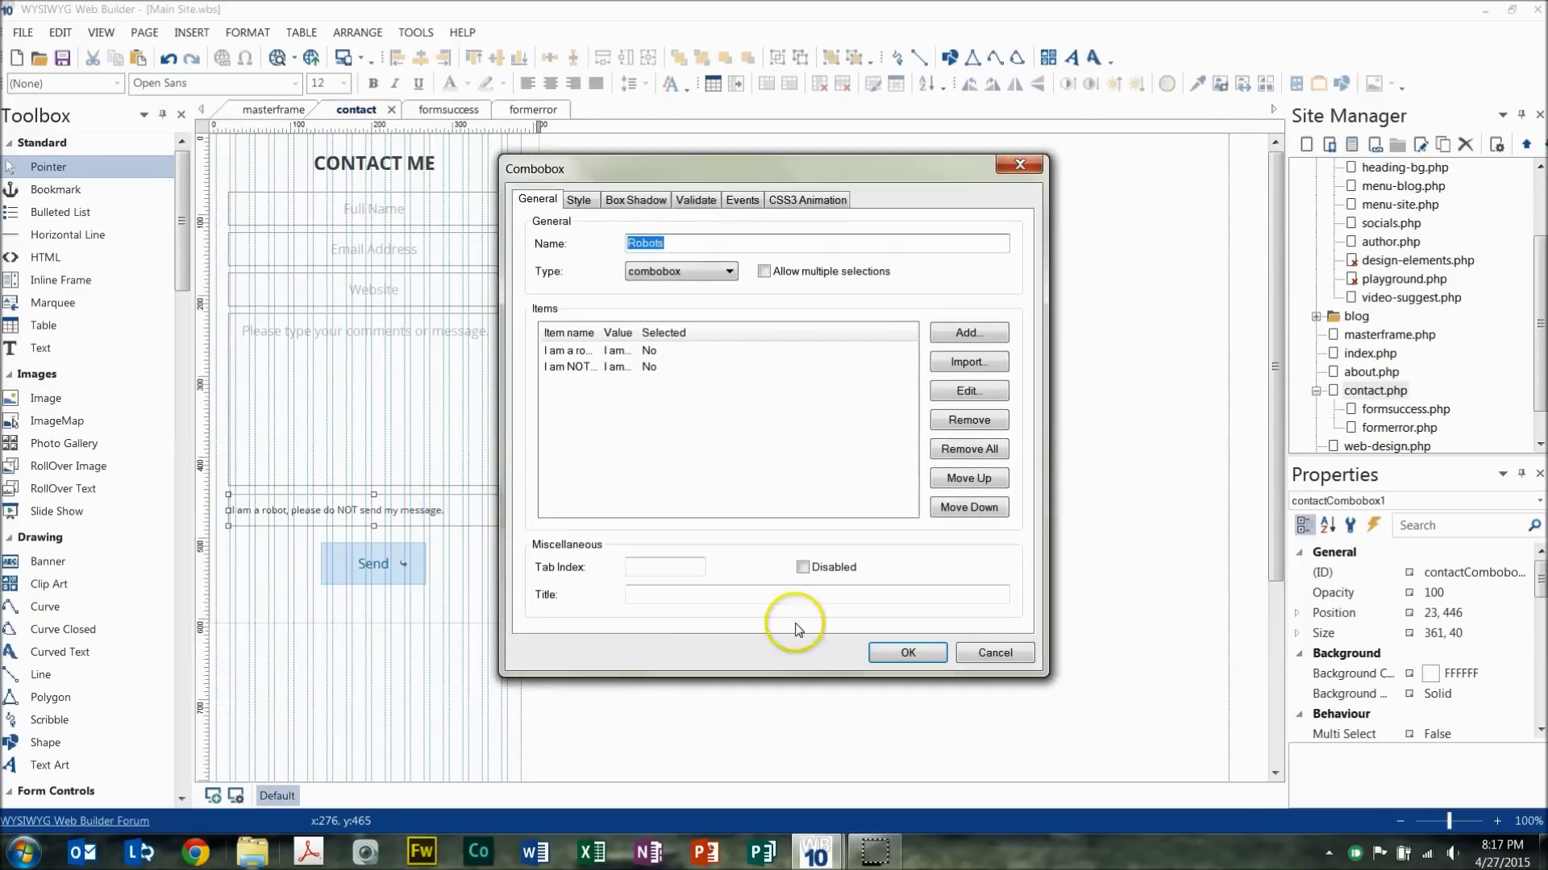
left_click_drag(637, 332, 669, 332)
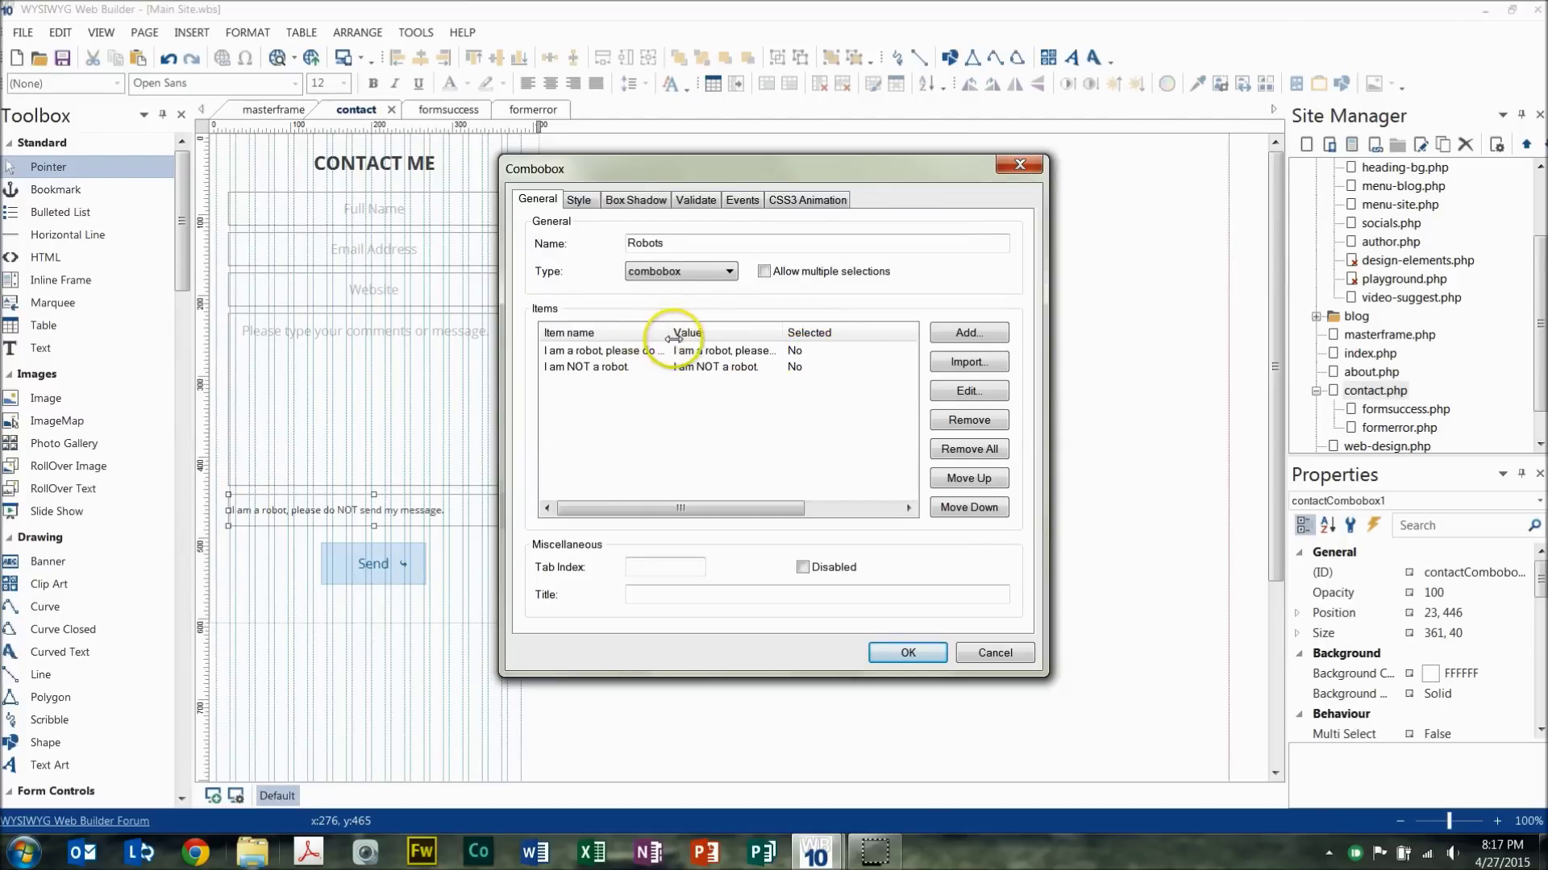
left_click_drag(666, 332, 755, 330)
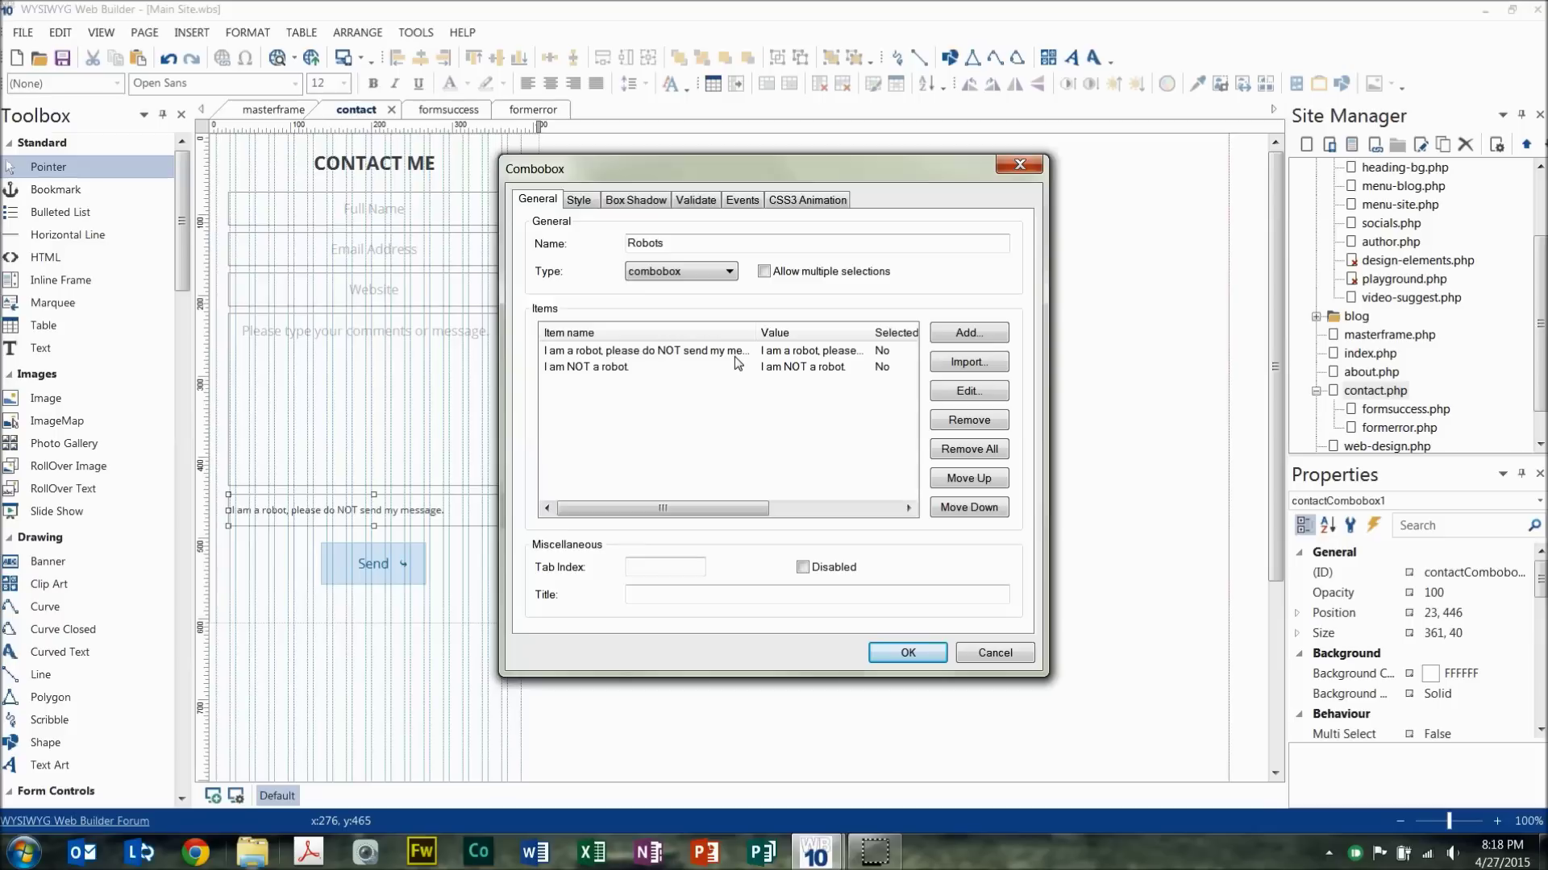
left_click(734, 357)
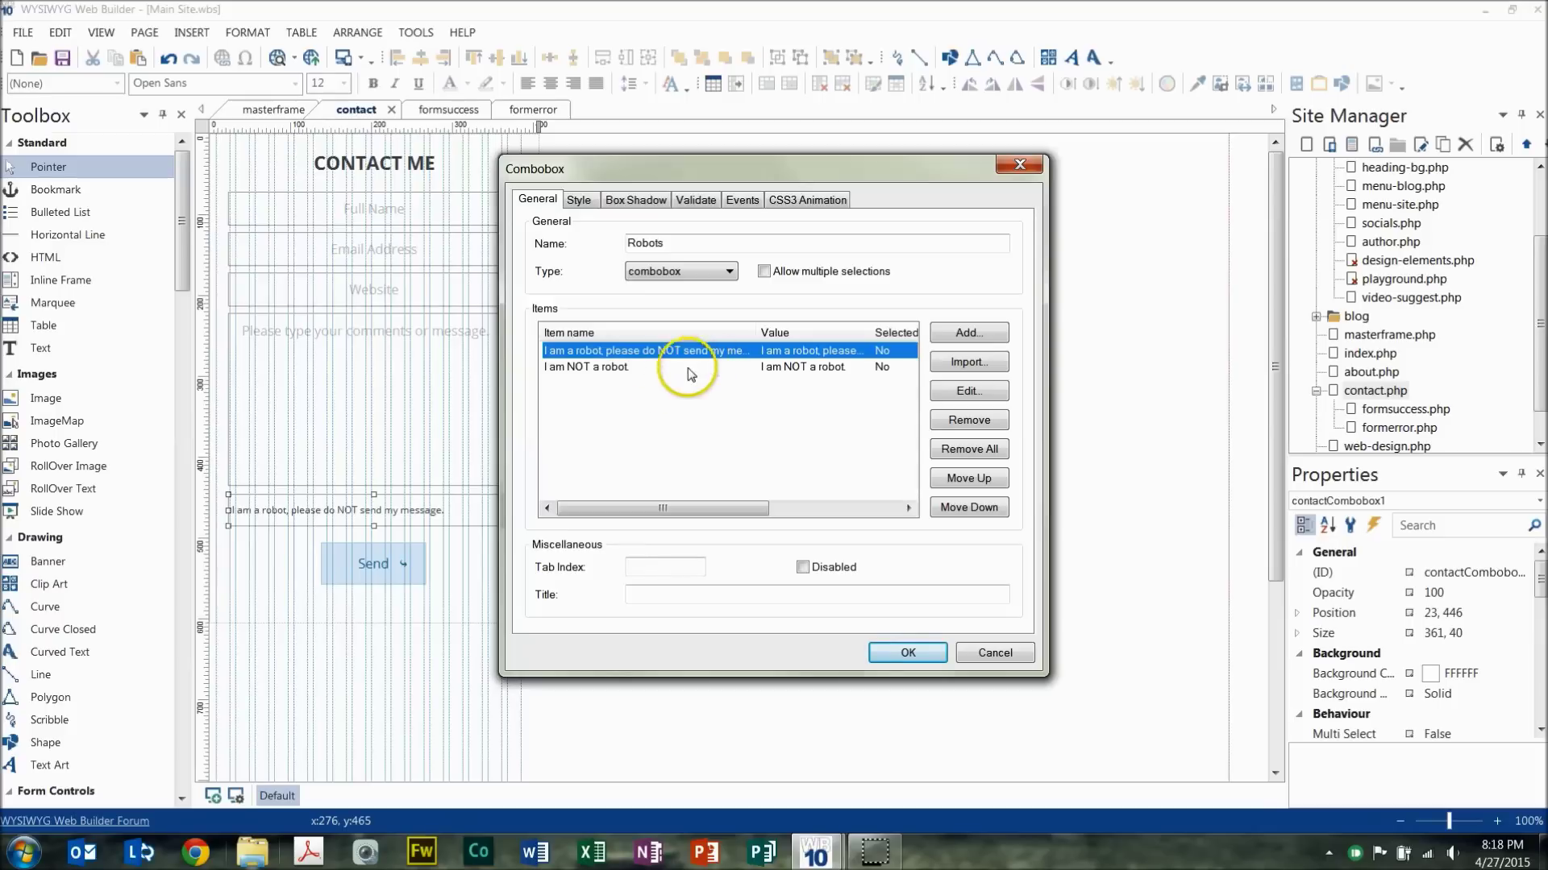
left_click(594, 370)
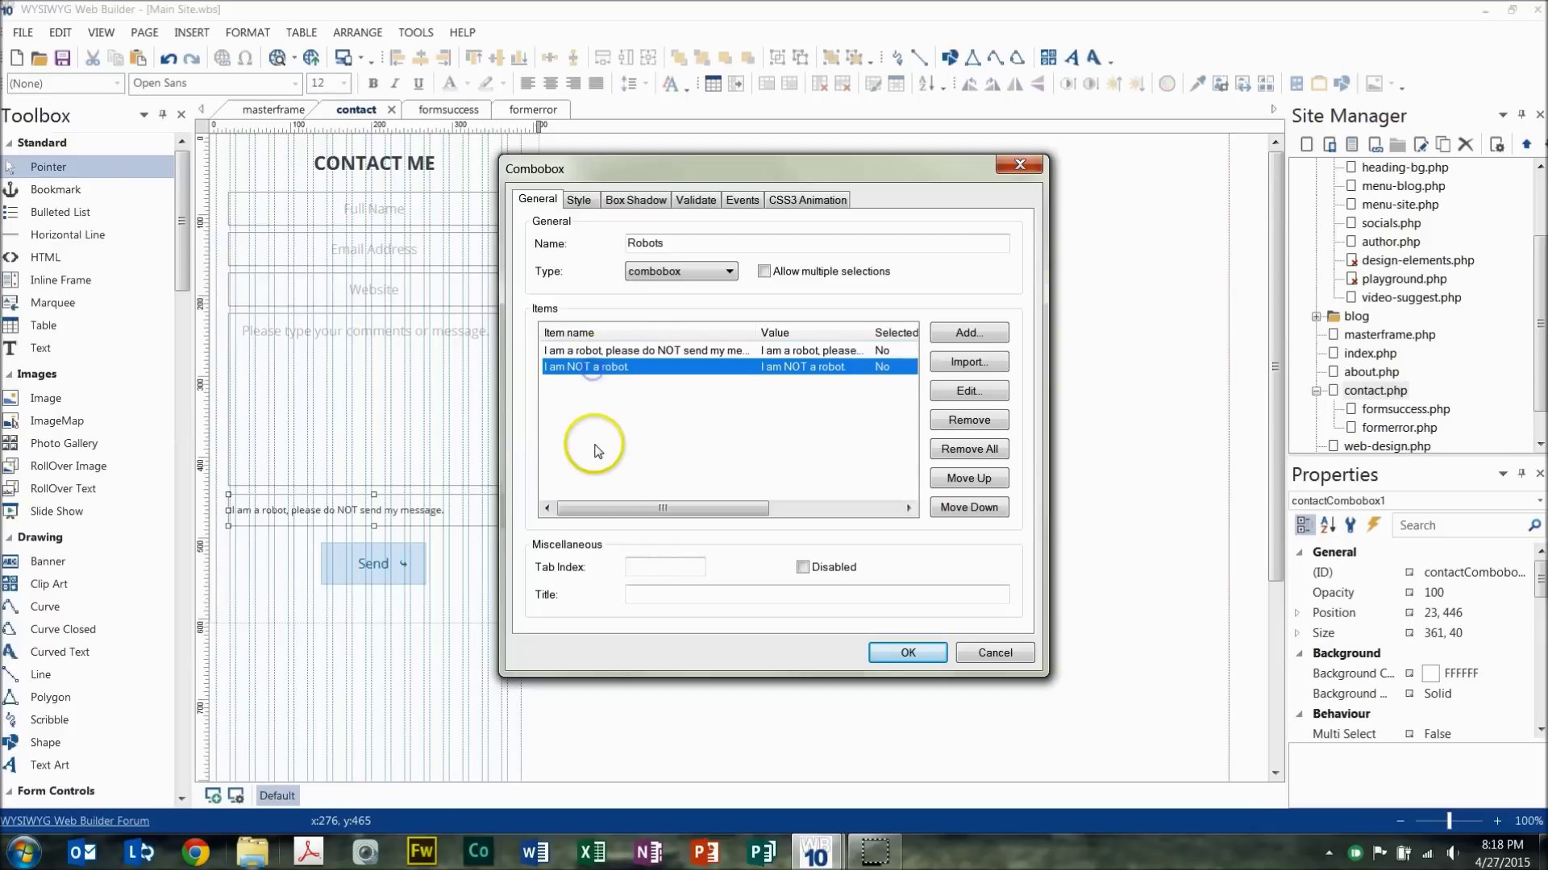
- Keep Selection required and Disallow first choice, error 'So... You're a robot?', Default mode, and confirm
left_click(693, 200)
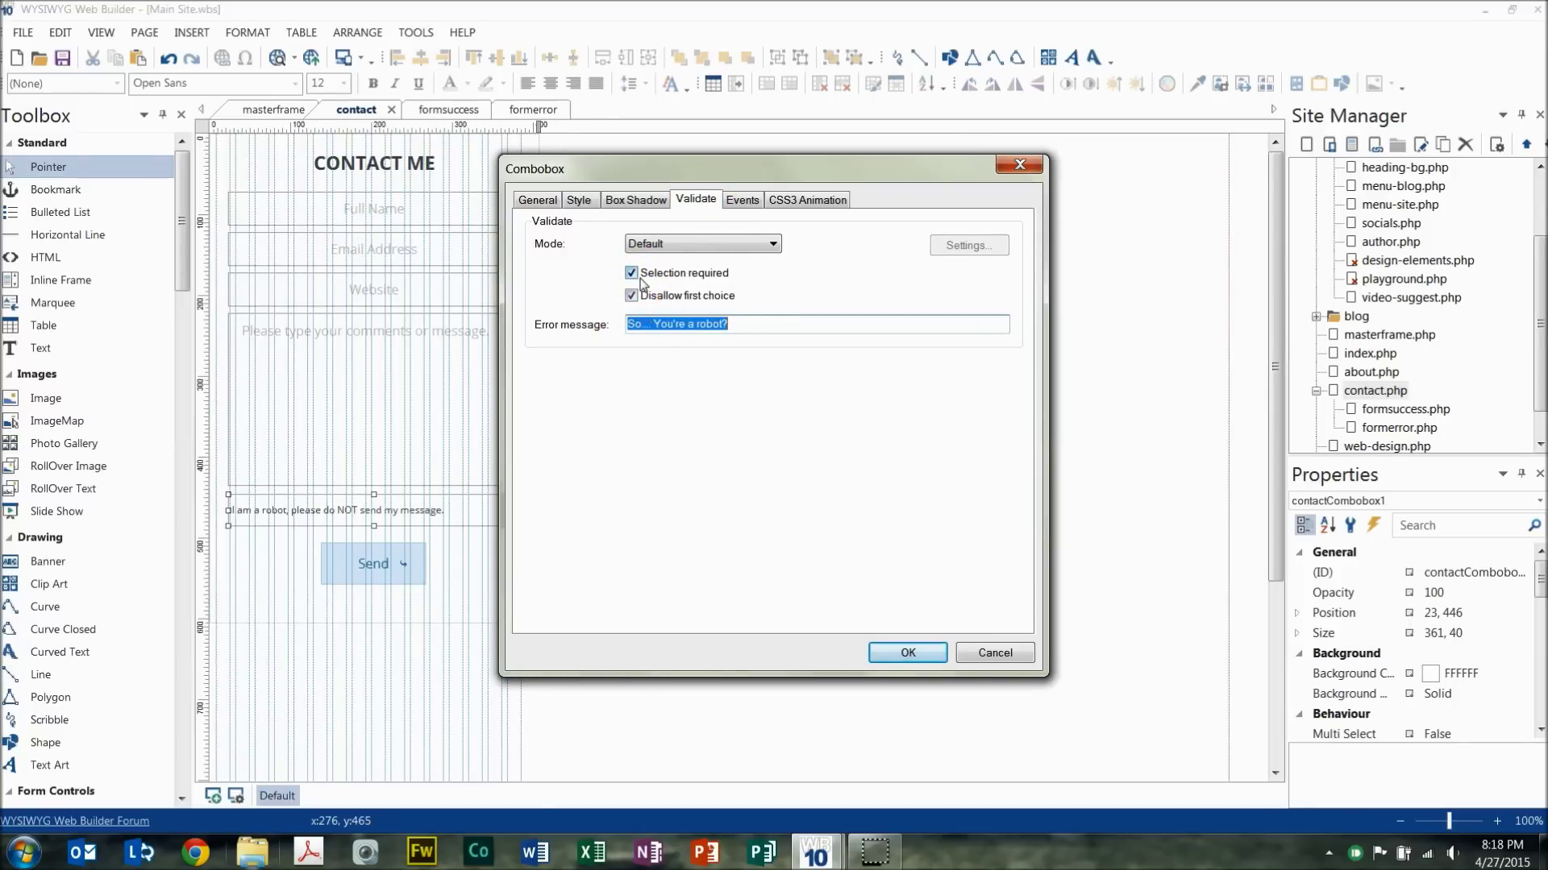
left_click(734, 295)
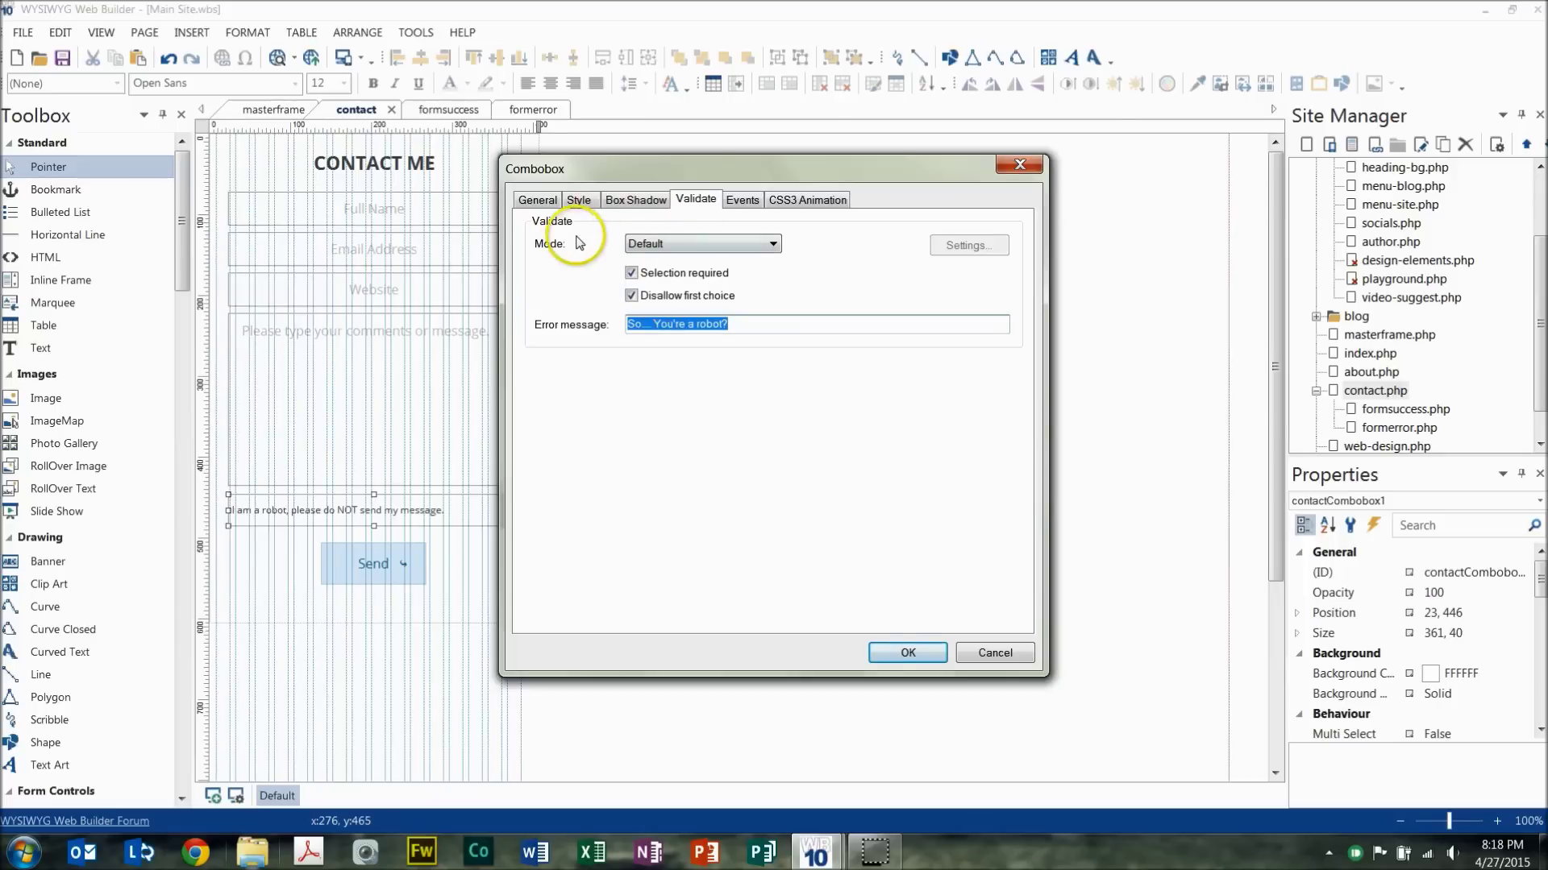
left_click(640, 246)
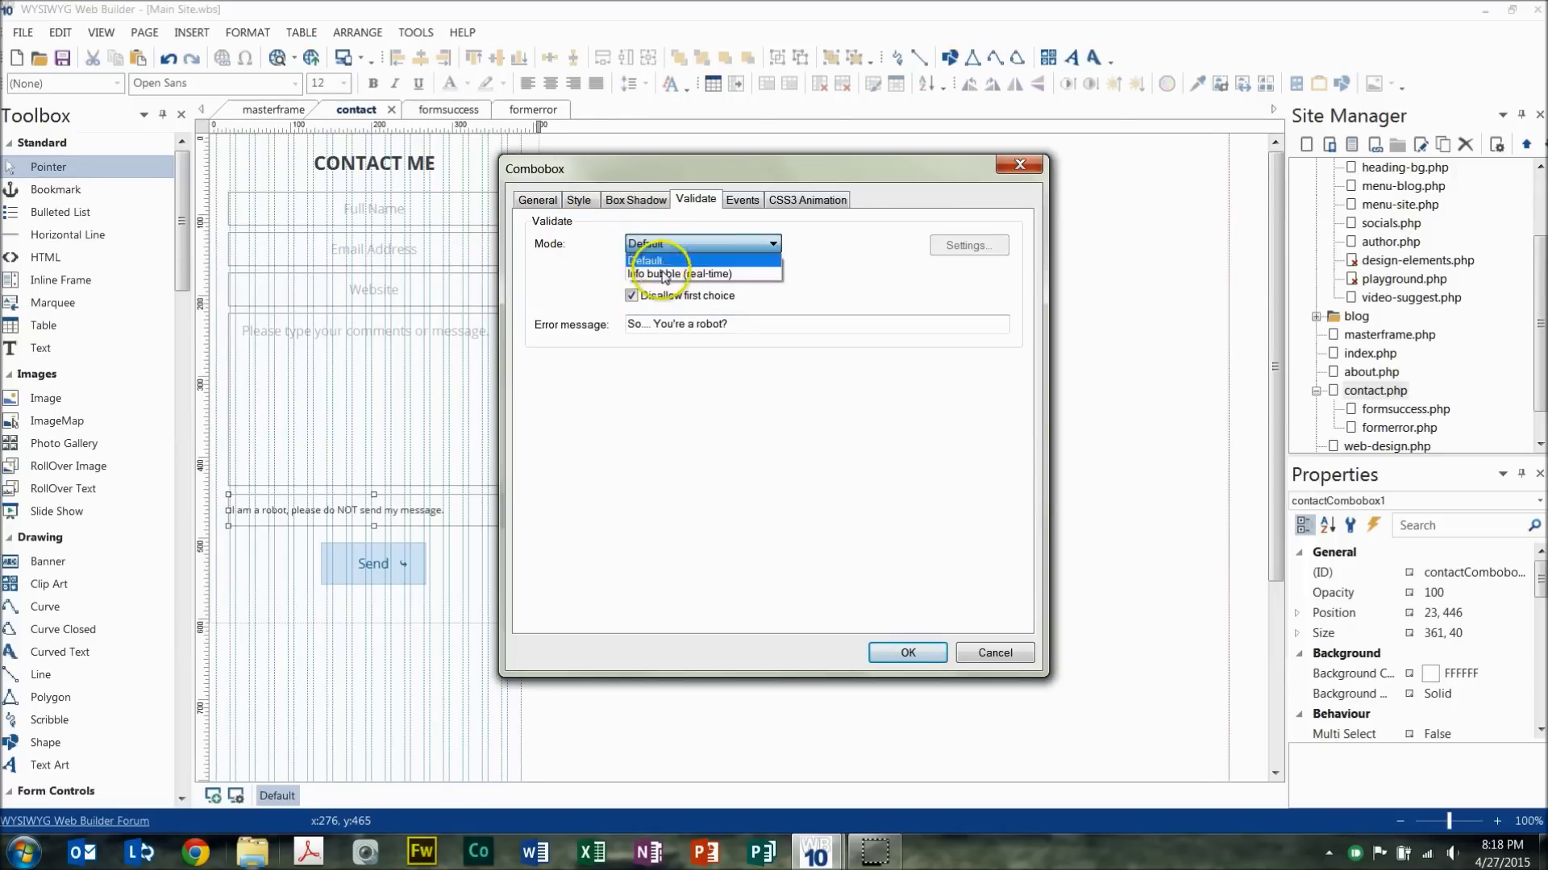
left_click(664, 261)
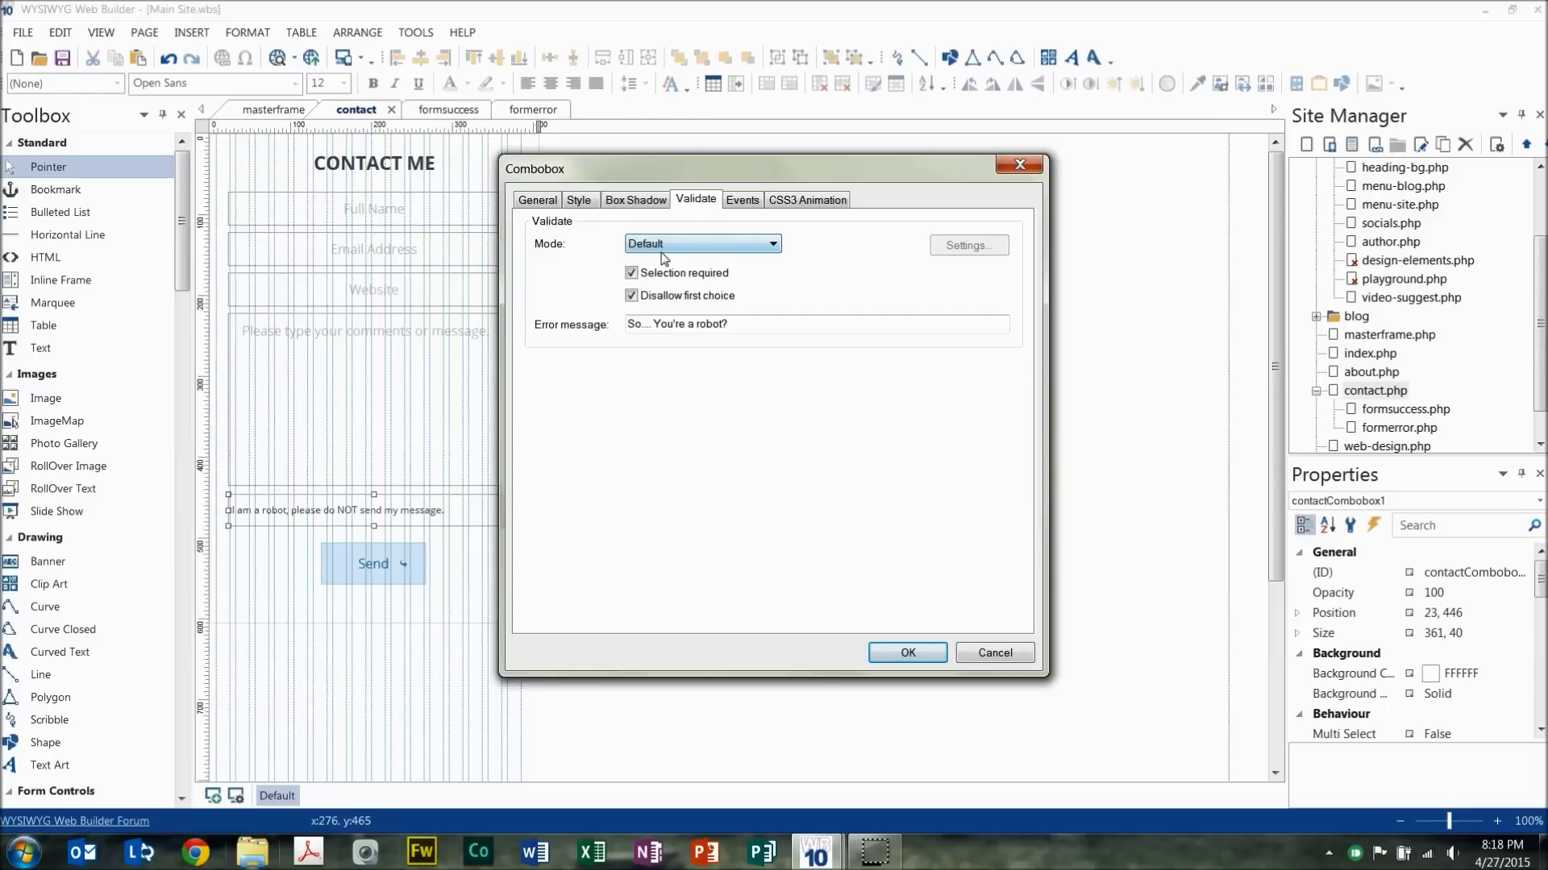
left_click(537, 201)
left_click(907, 652)
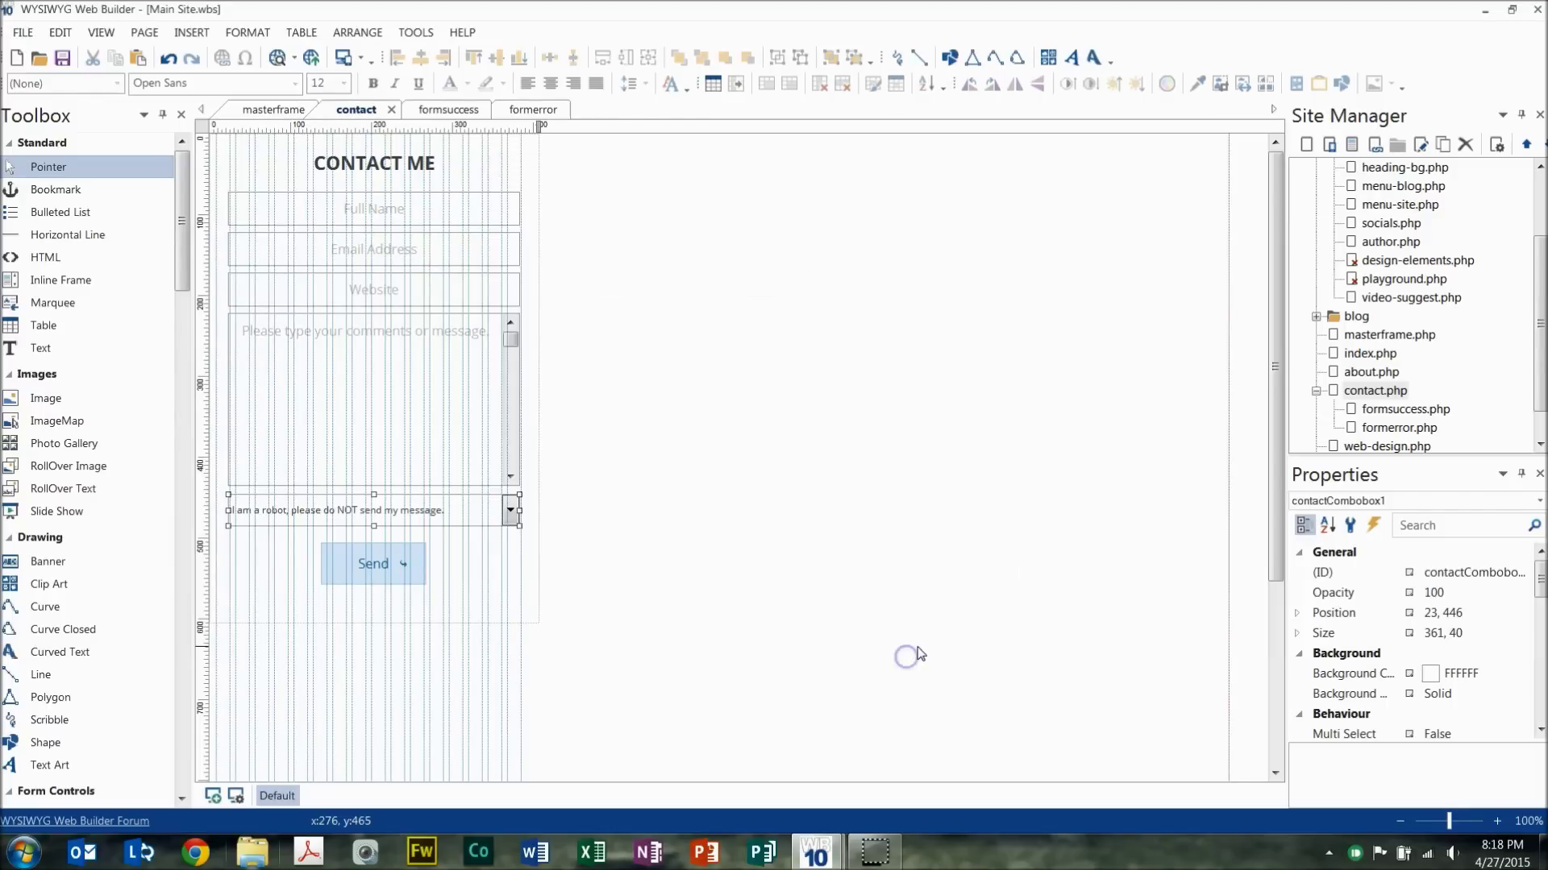
left_click(917, 582)
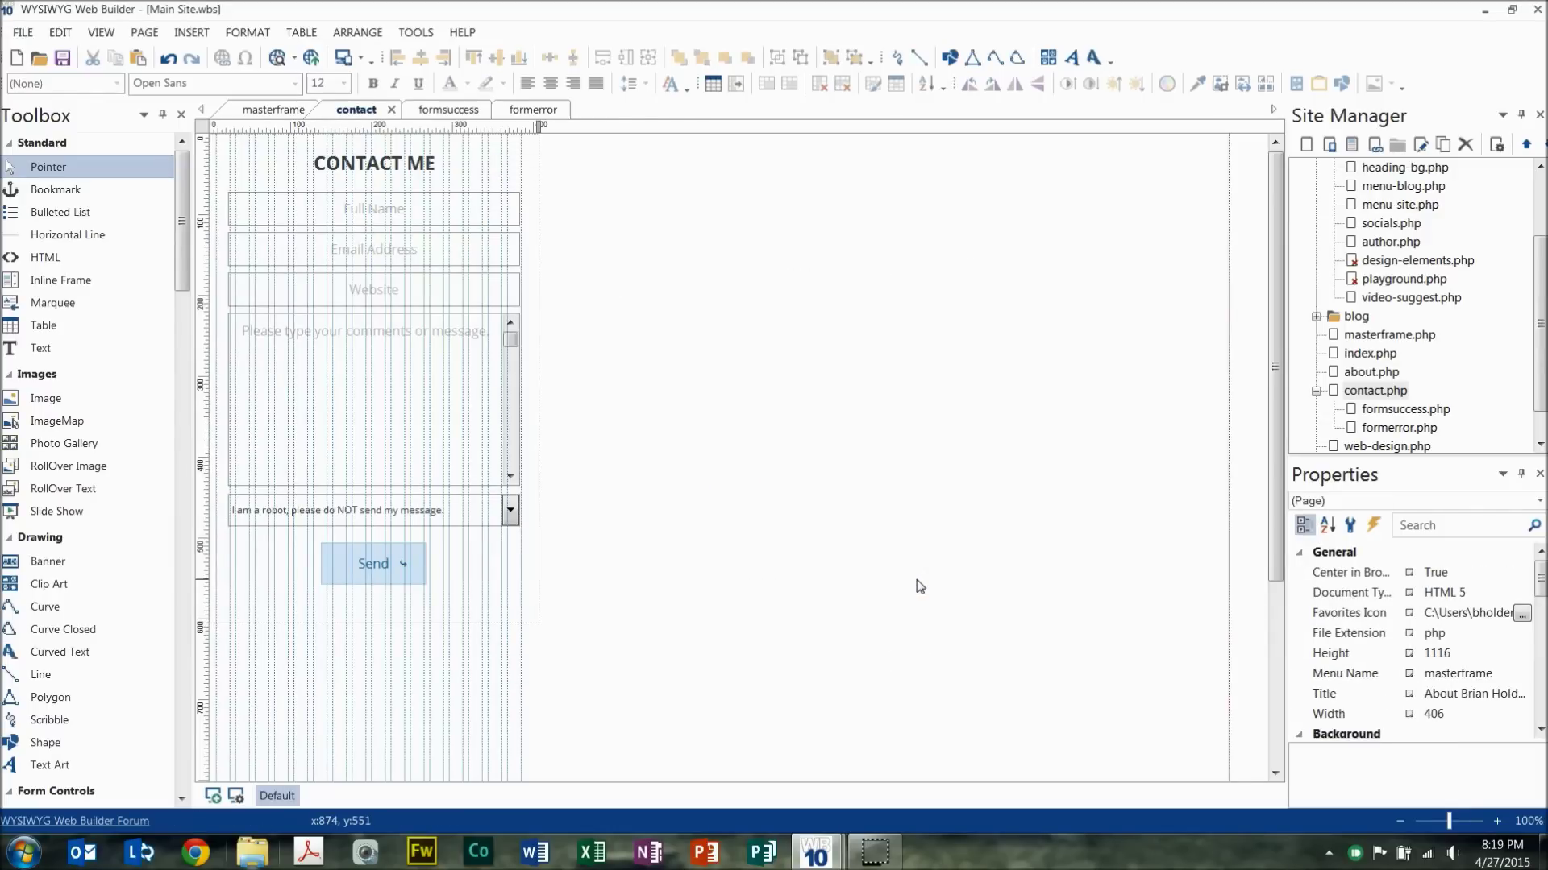
left_click(536, 614)
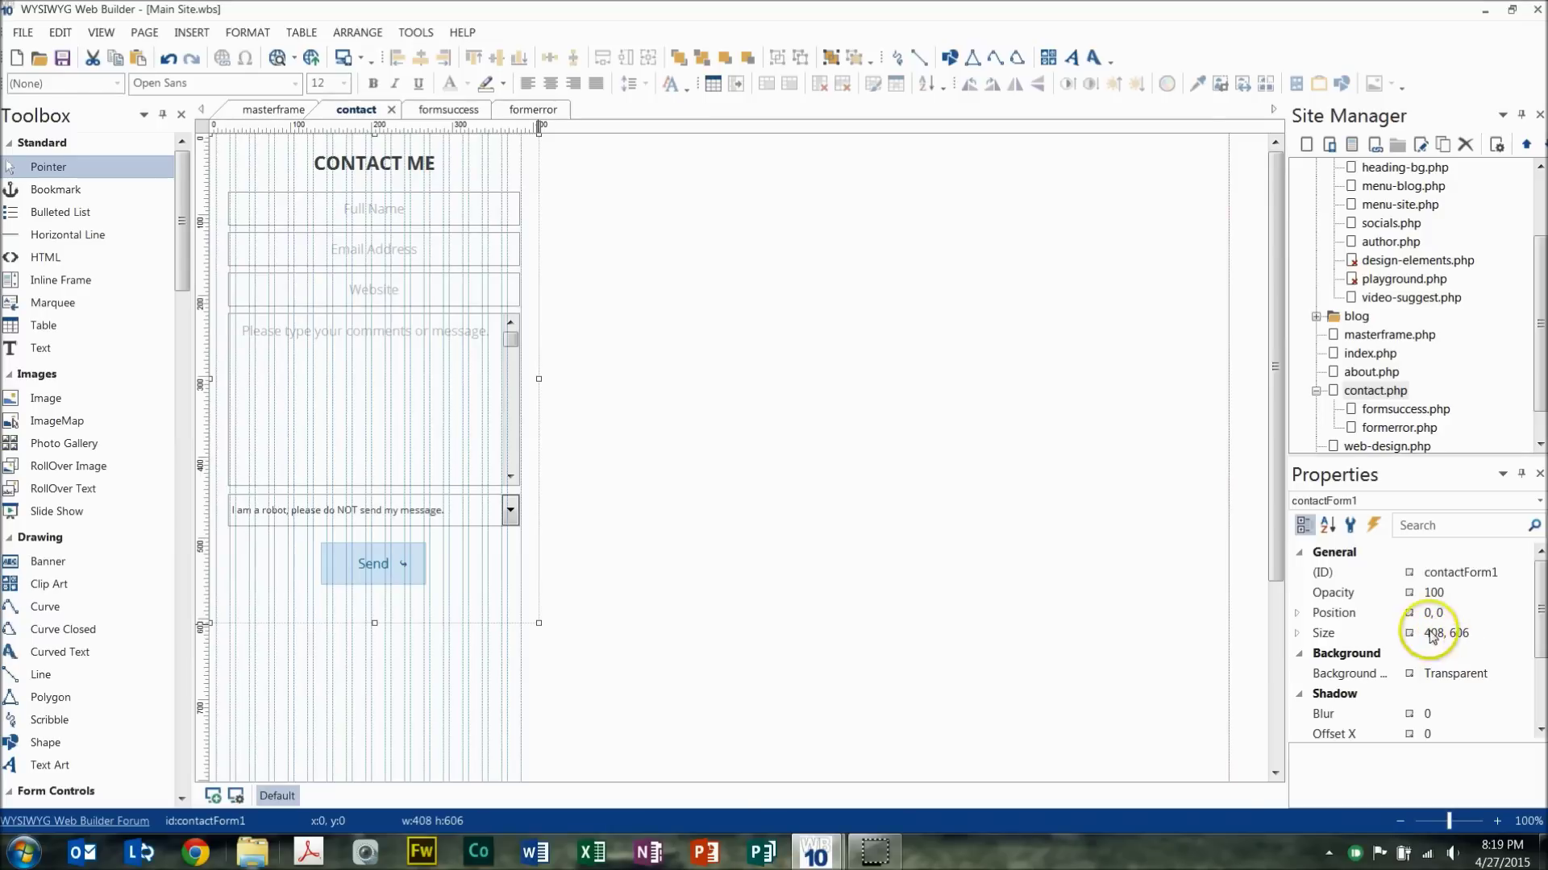
left_click(877, 373)
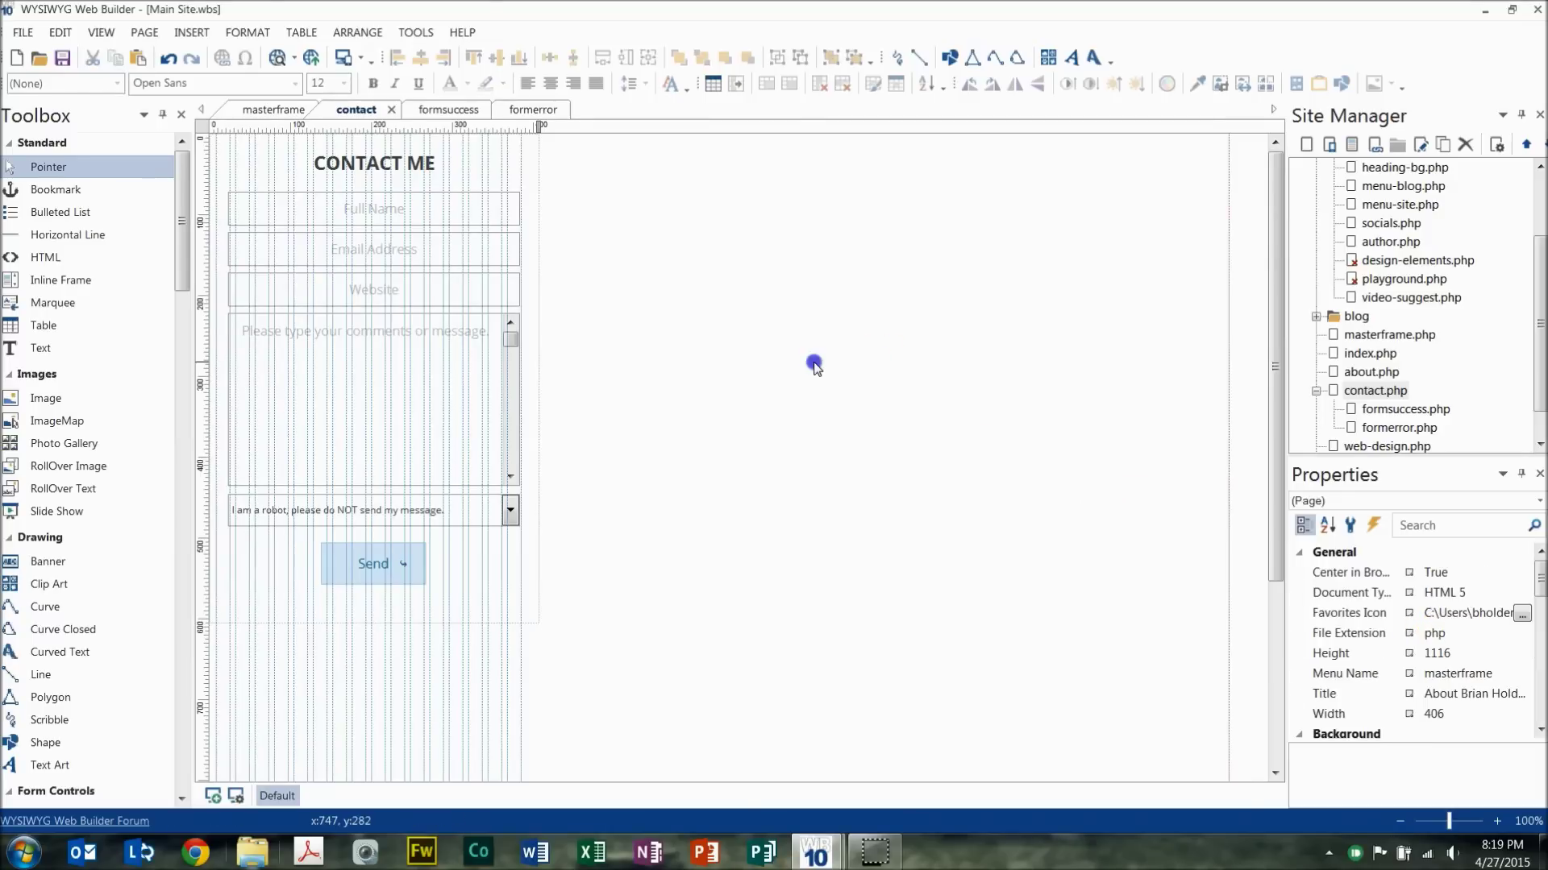
- On the masterframe, set the CSS Menu's Contact Me item target to Open in a Light Box
left_click(268, 112)
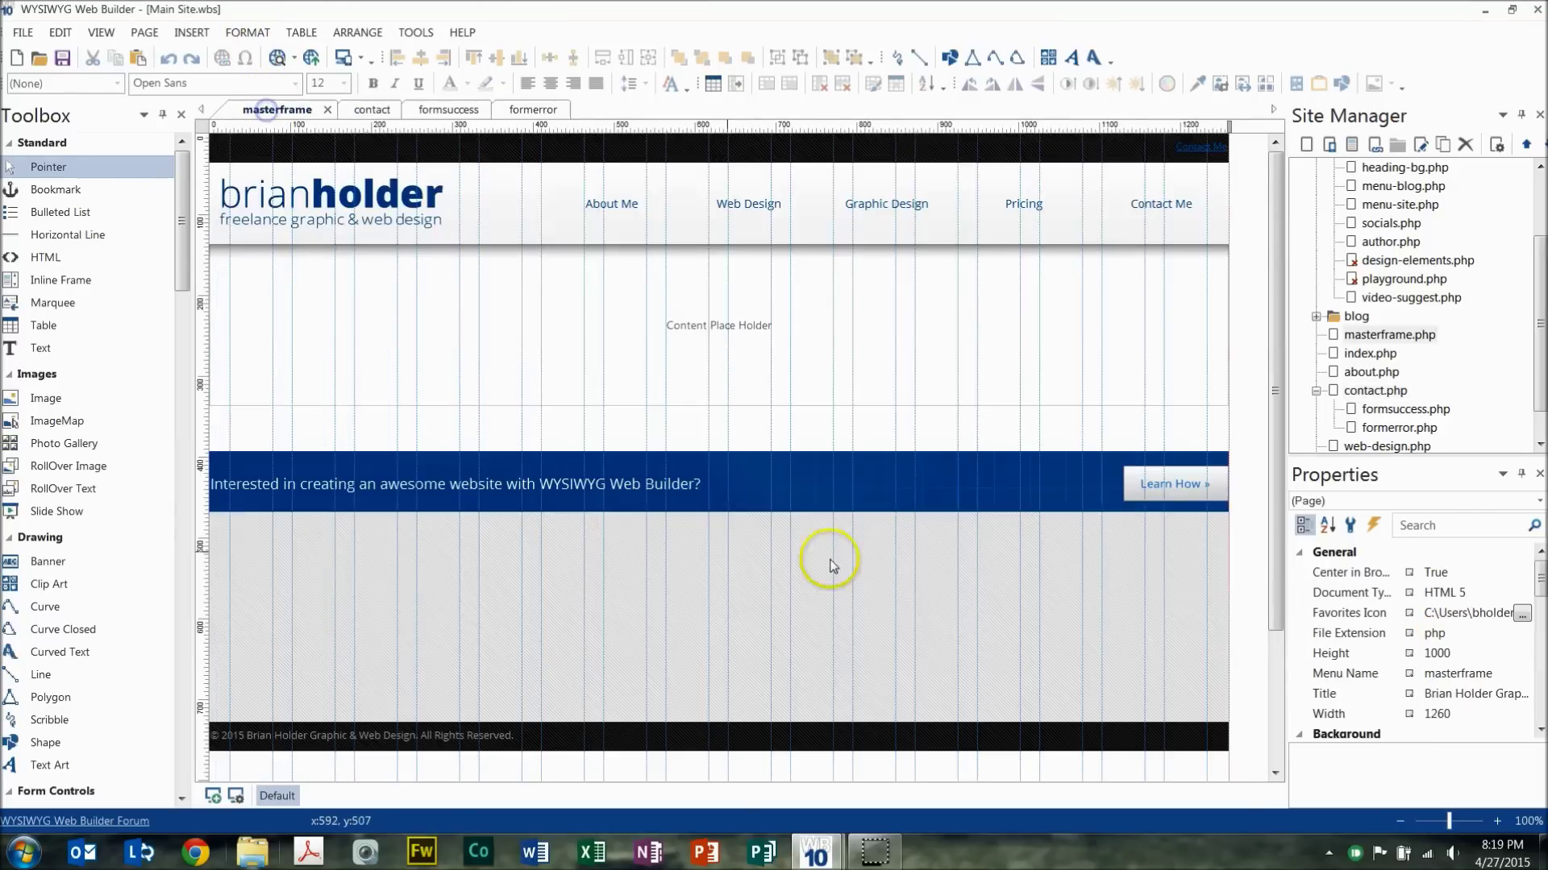
left_click(1172, 213)
double_click(1172, 213)
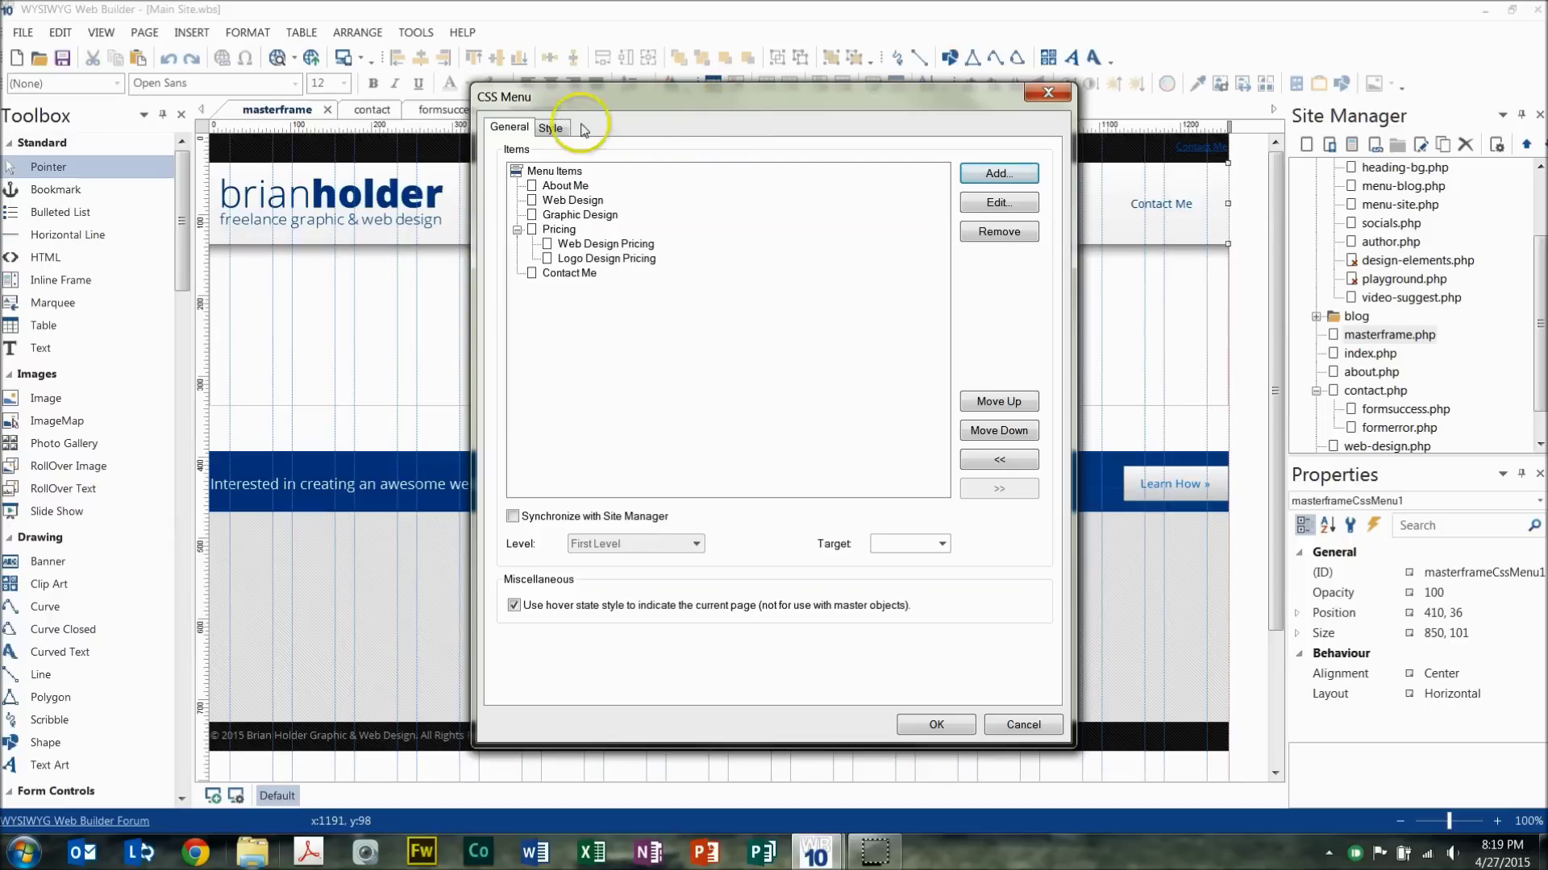
double_click(569, 272)
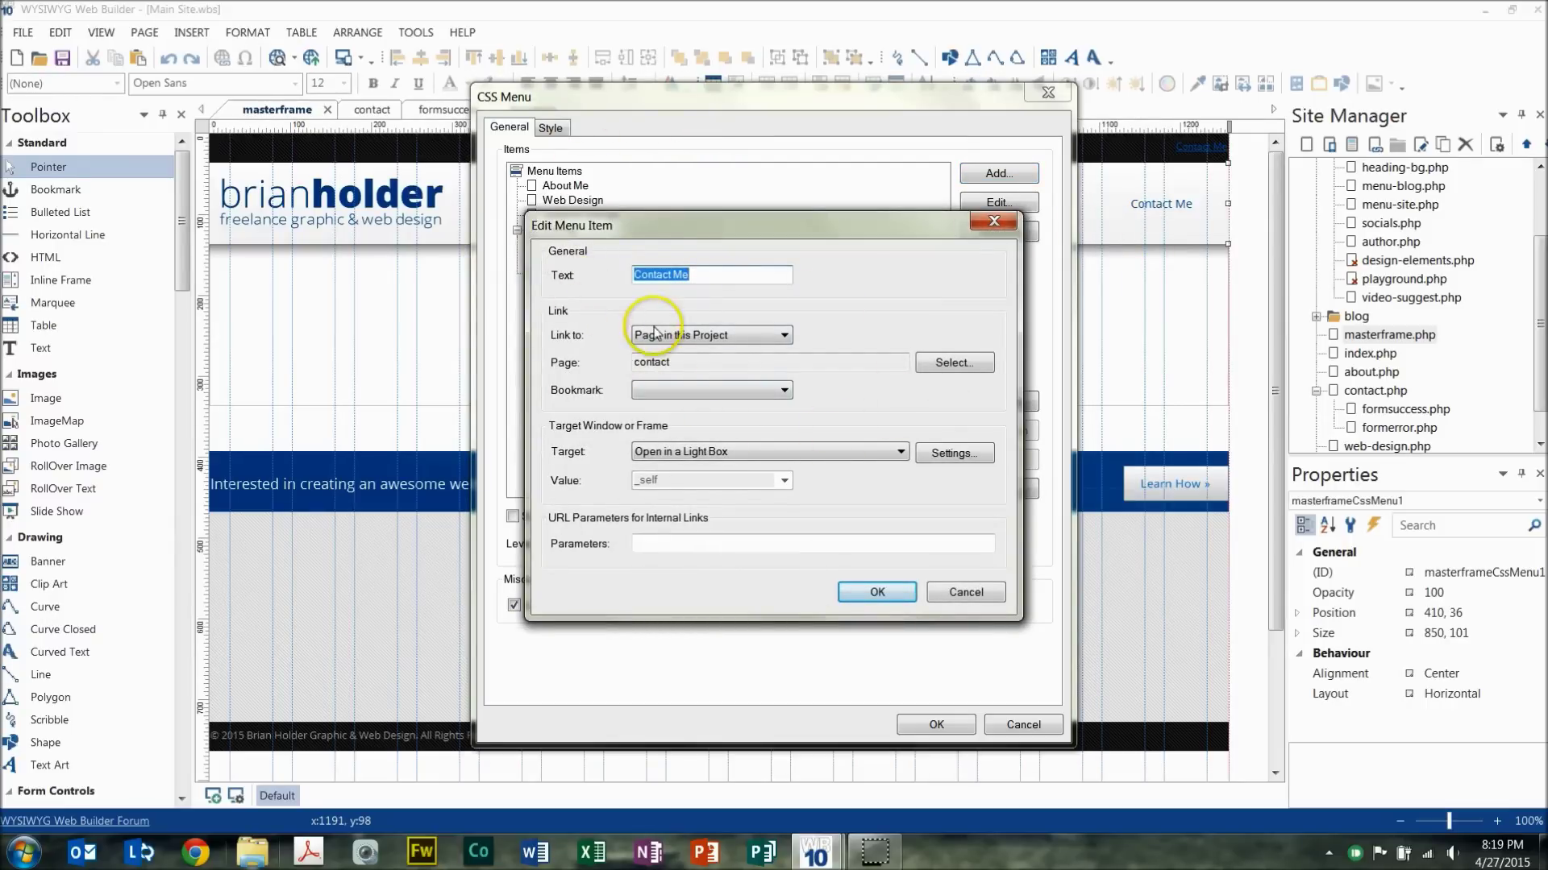
left_click(681, 364)
left_click(727, 287)
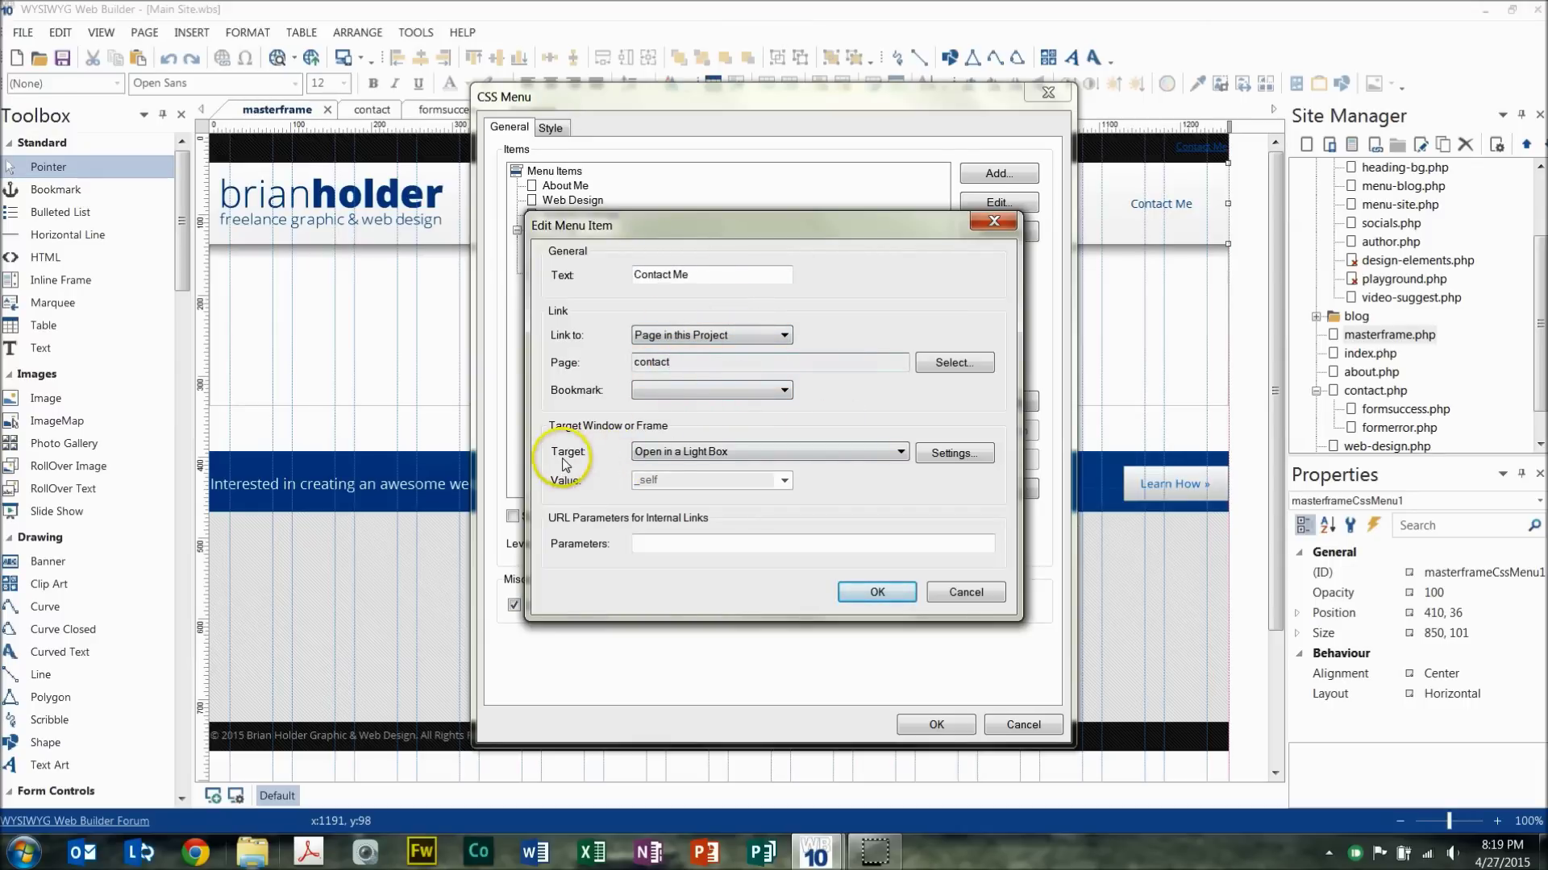
left_click(687, 453)
left_click(679, 471)
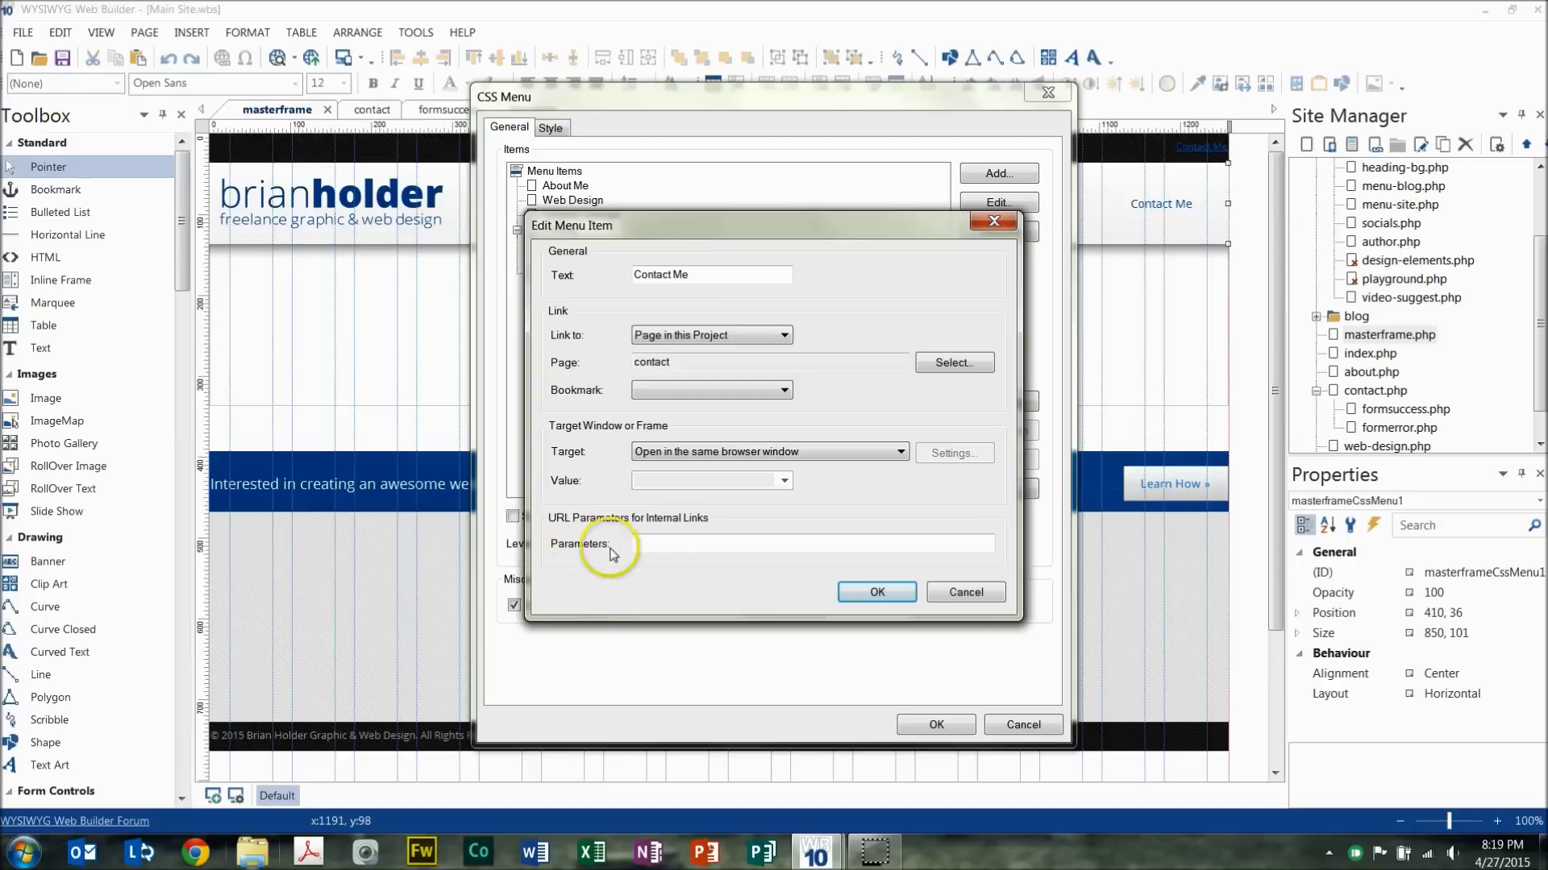
left_click(830, 453)
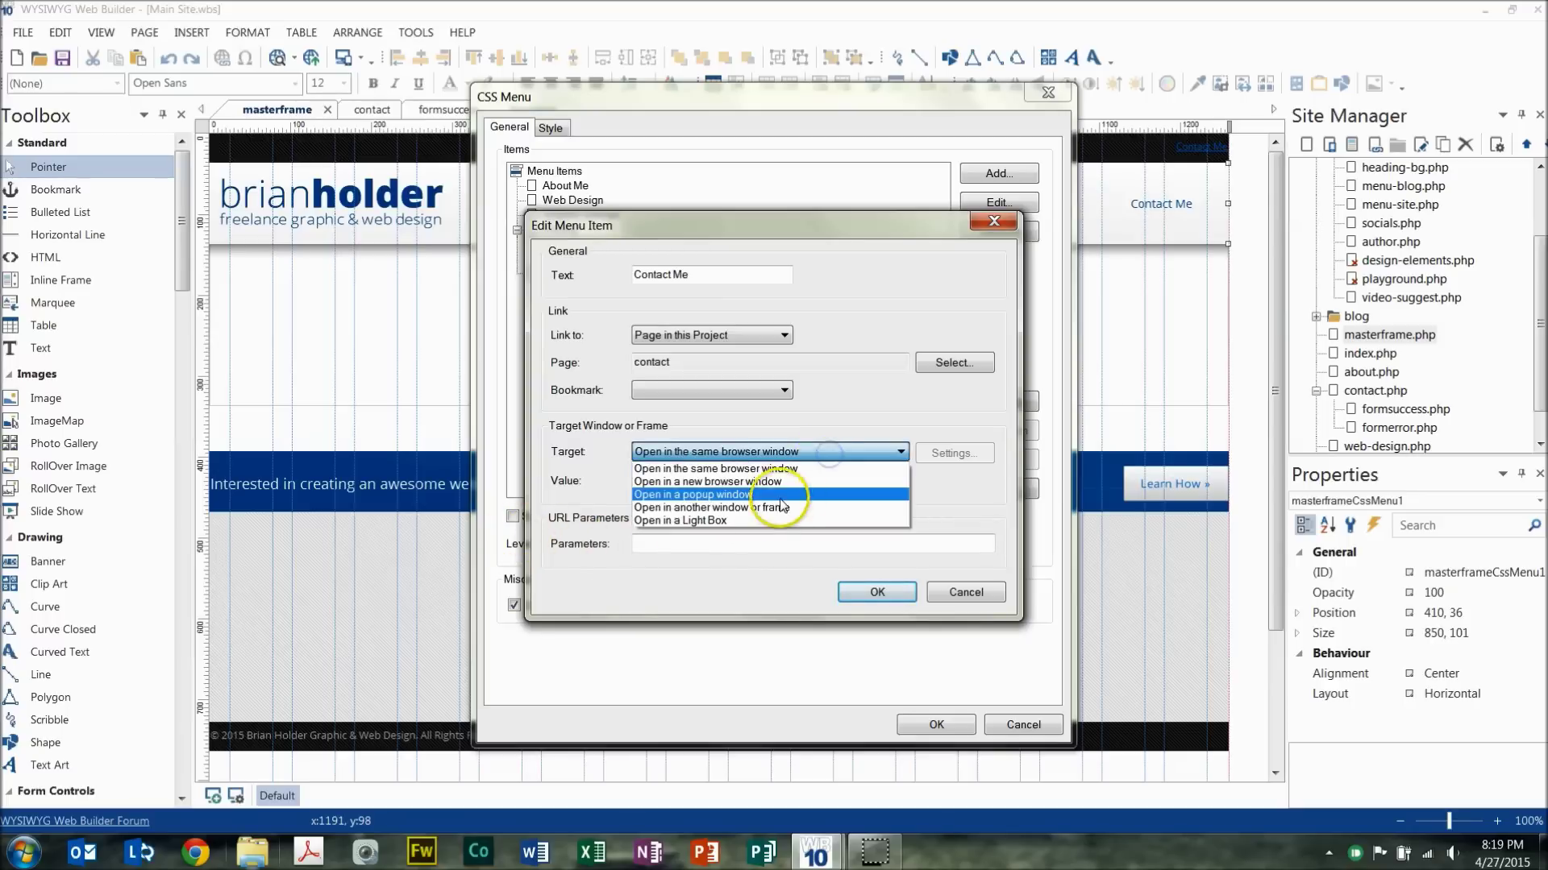
left_click(756, 519)
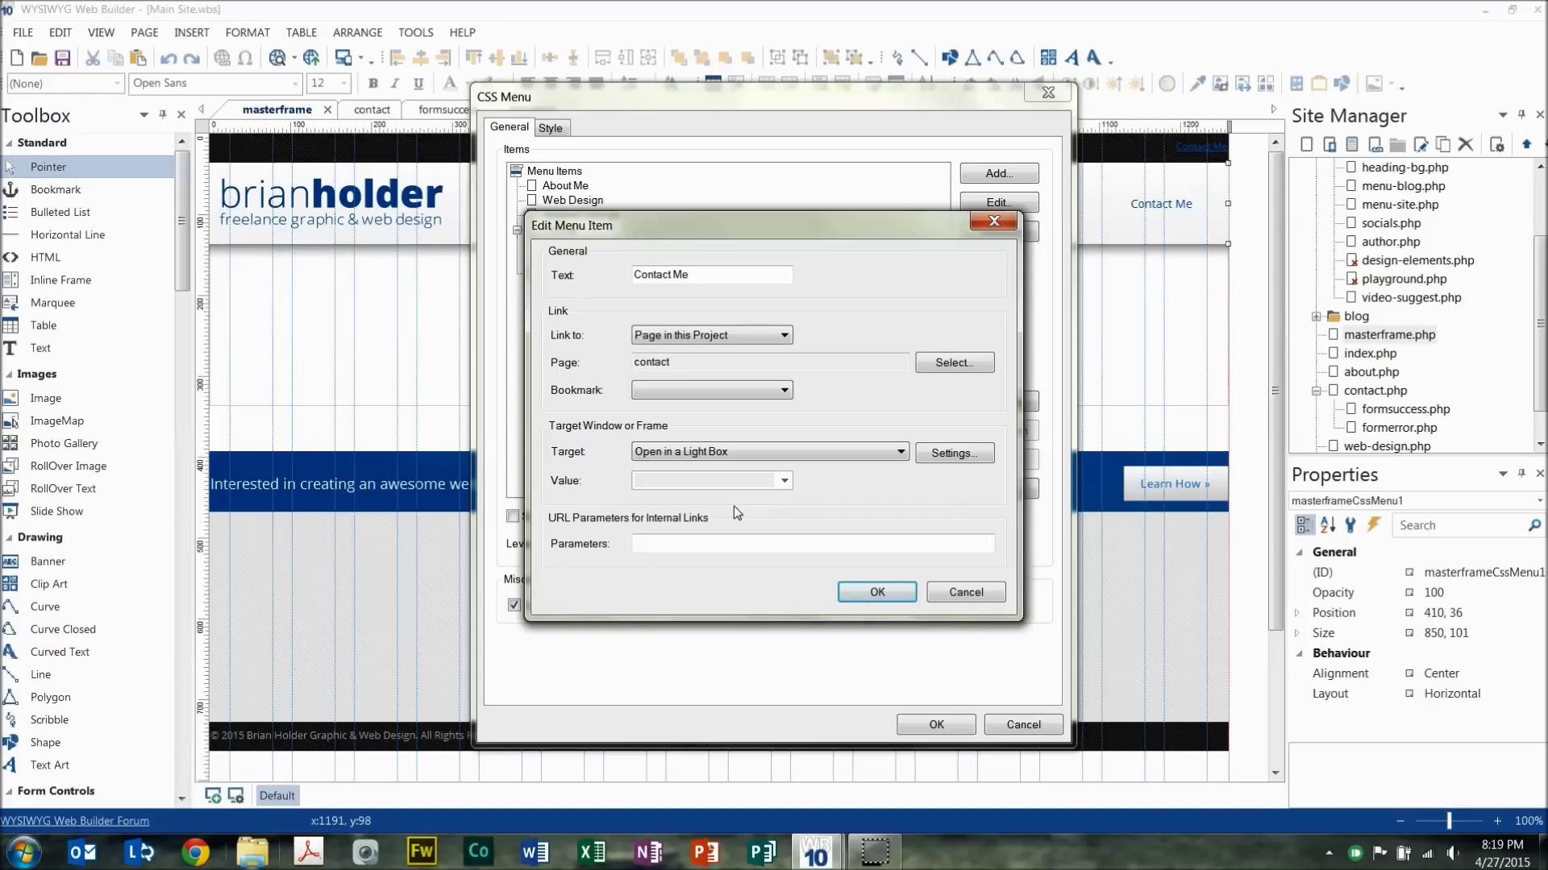
left_click(951, 591)
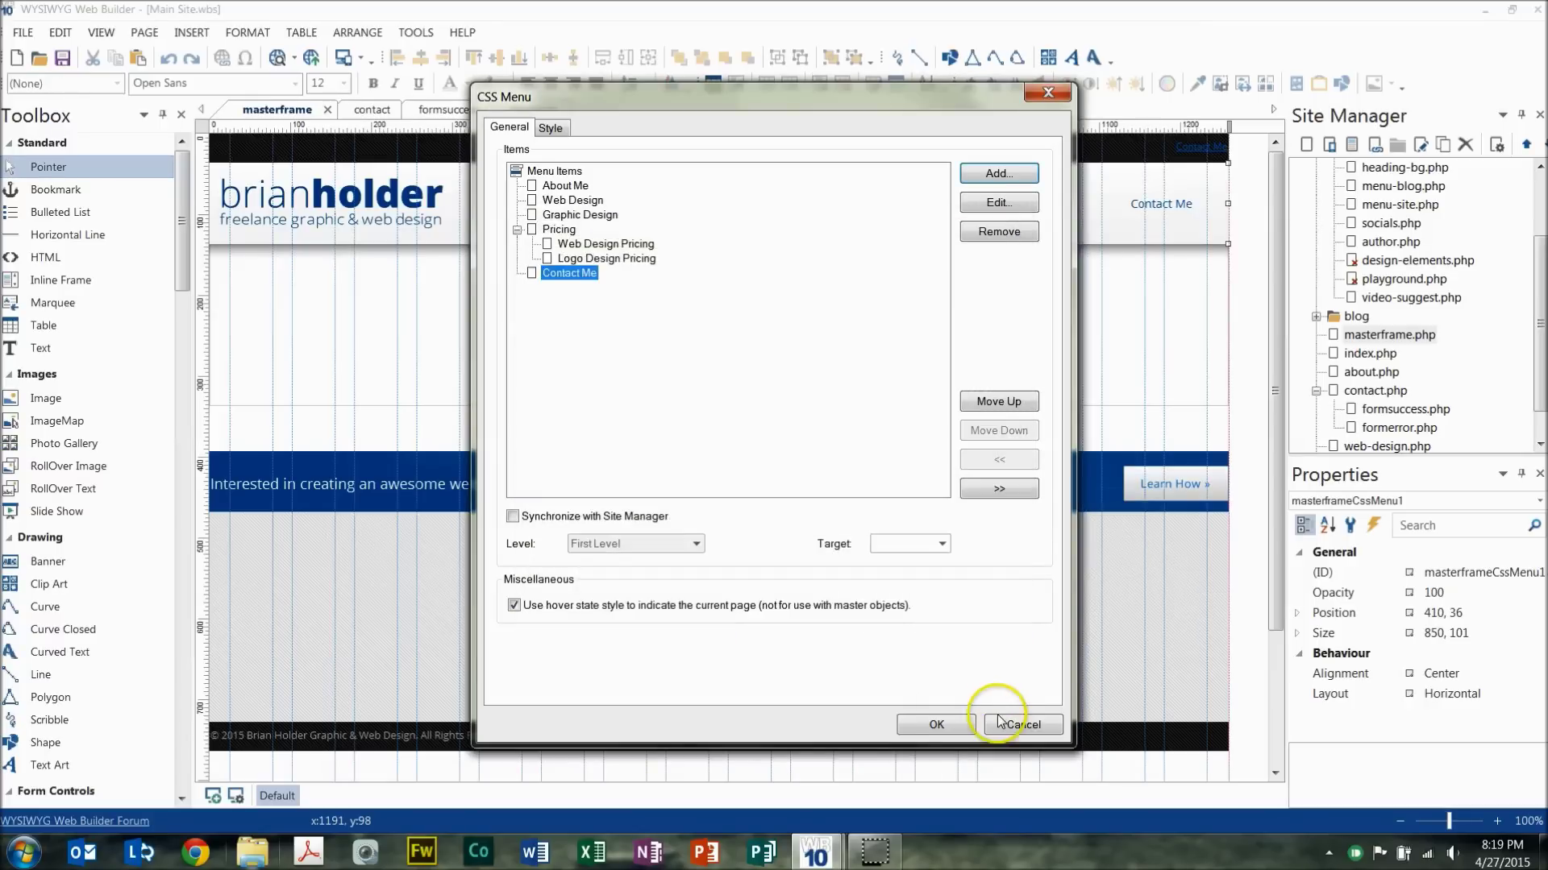
left_click(938, 725)
left_click_drag(181, 258, 179, 373)
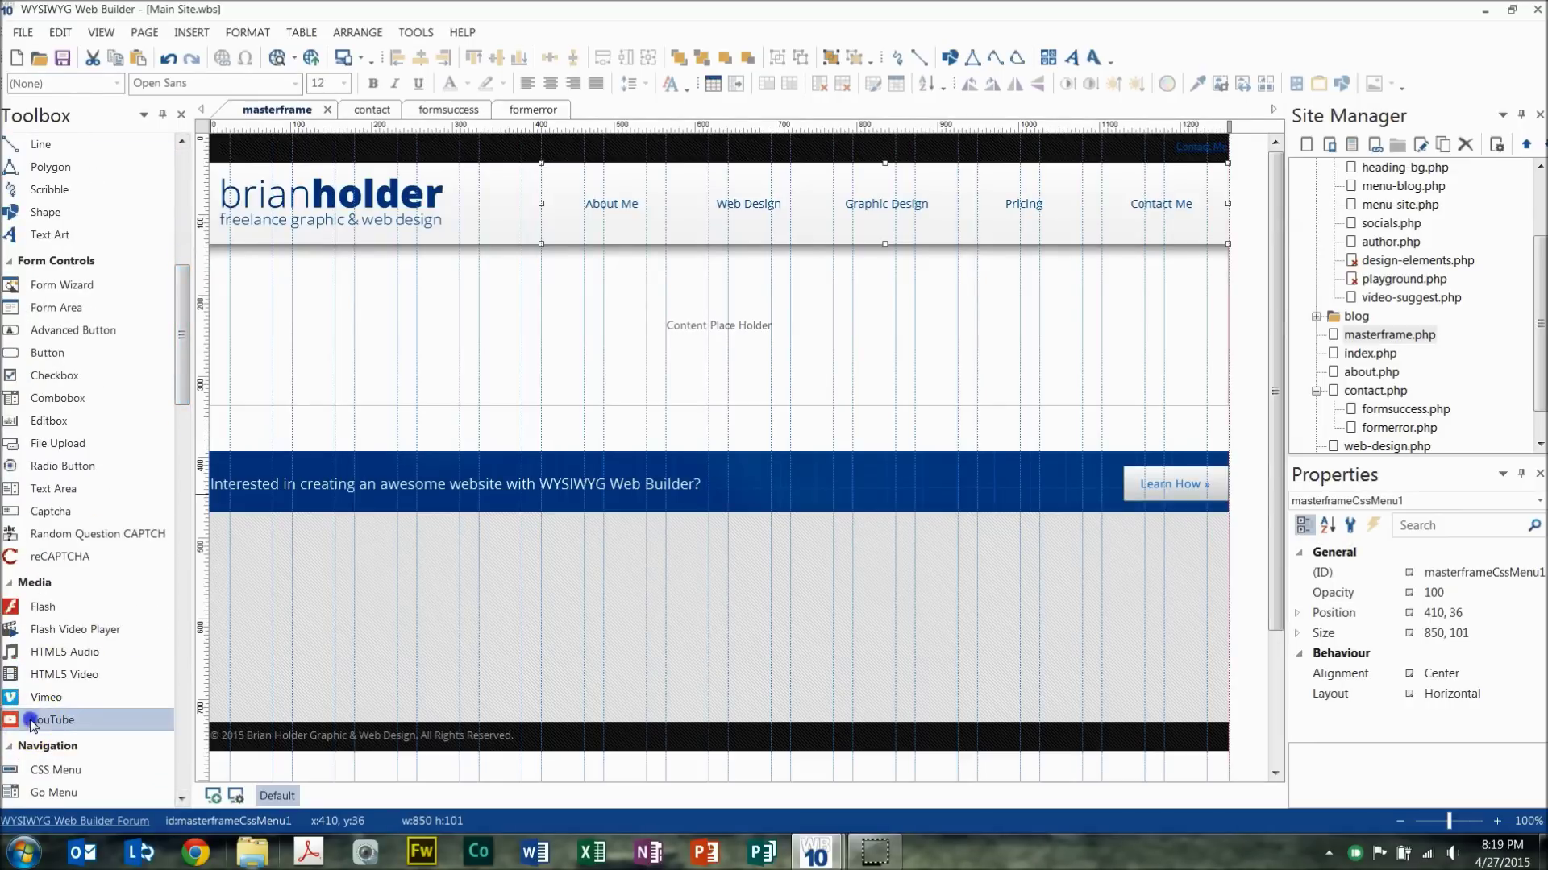
left_click_drag(49, 720, 398, 430)
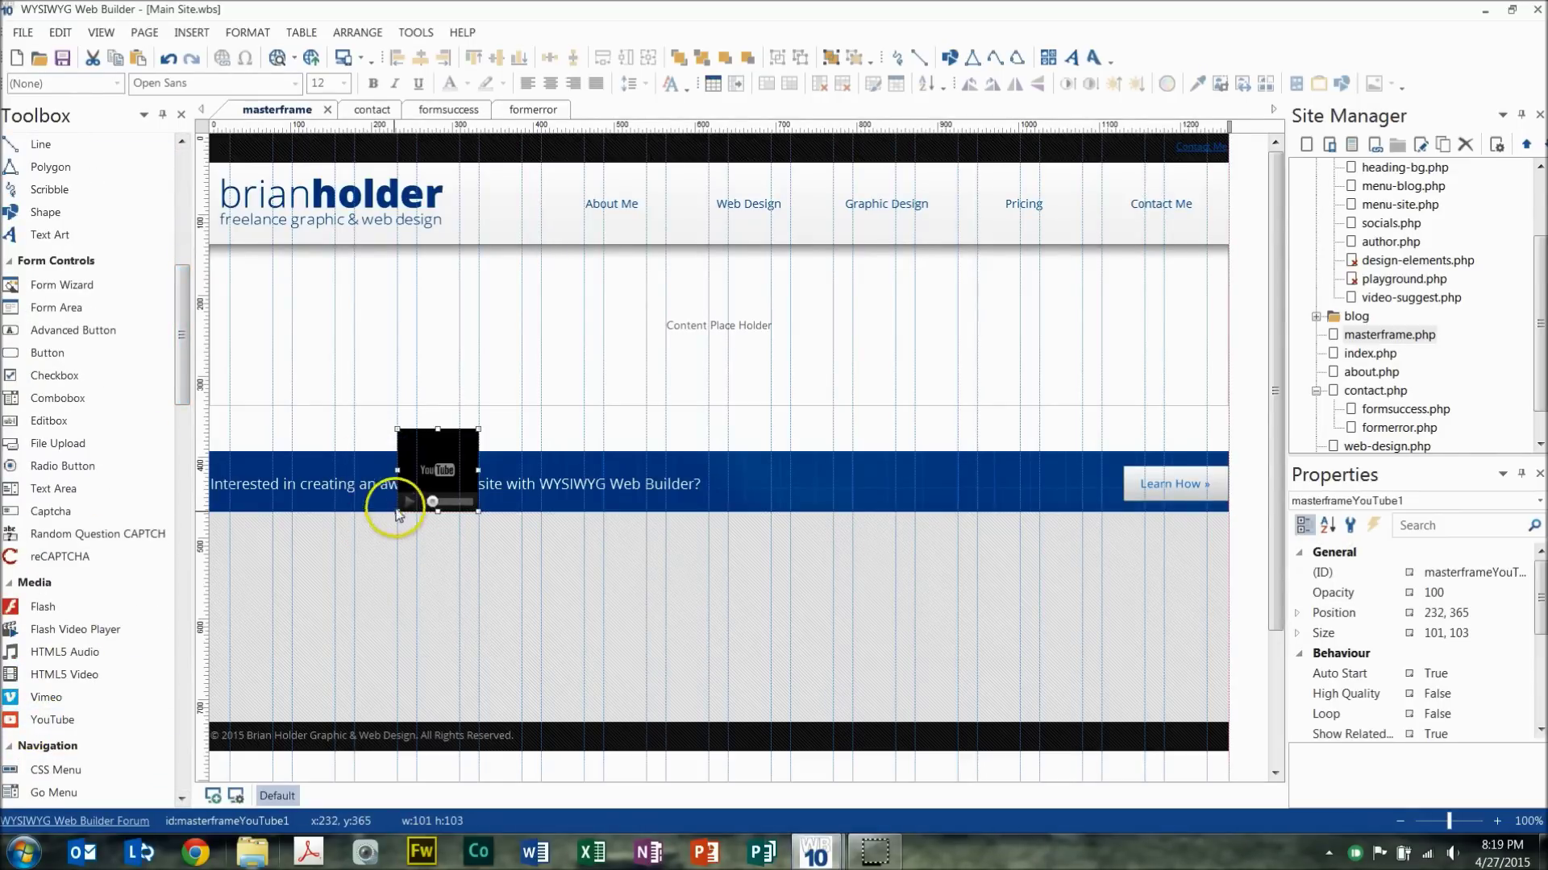
double_click(428, 467)
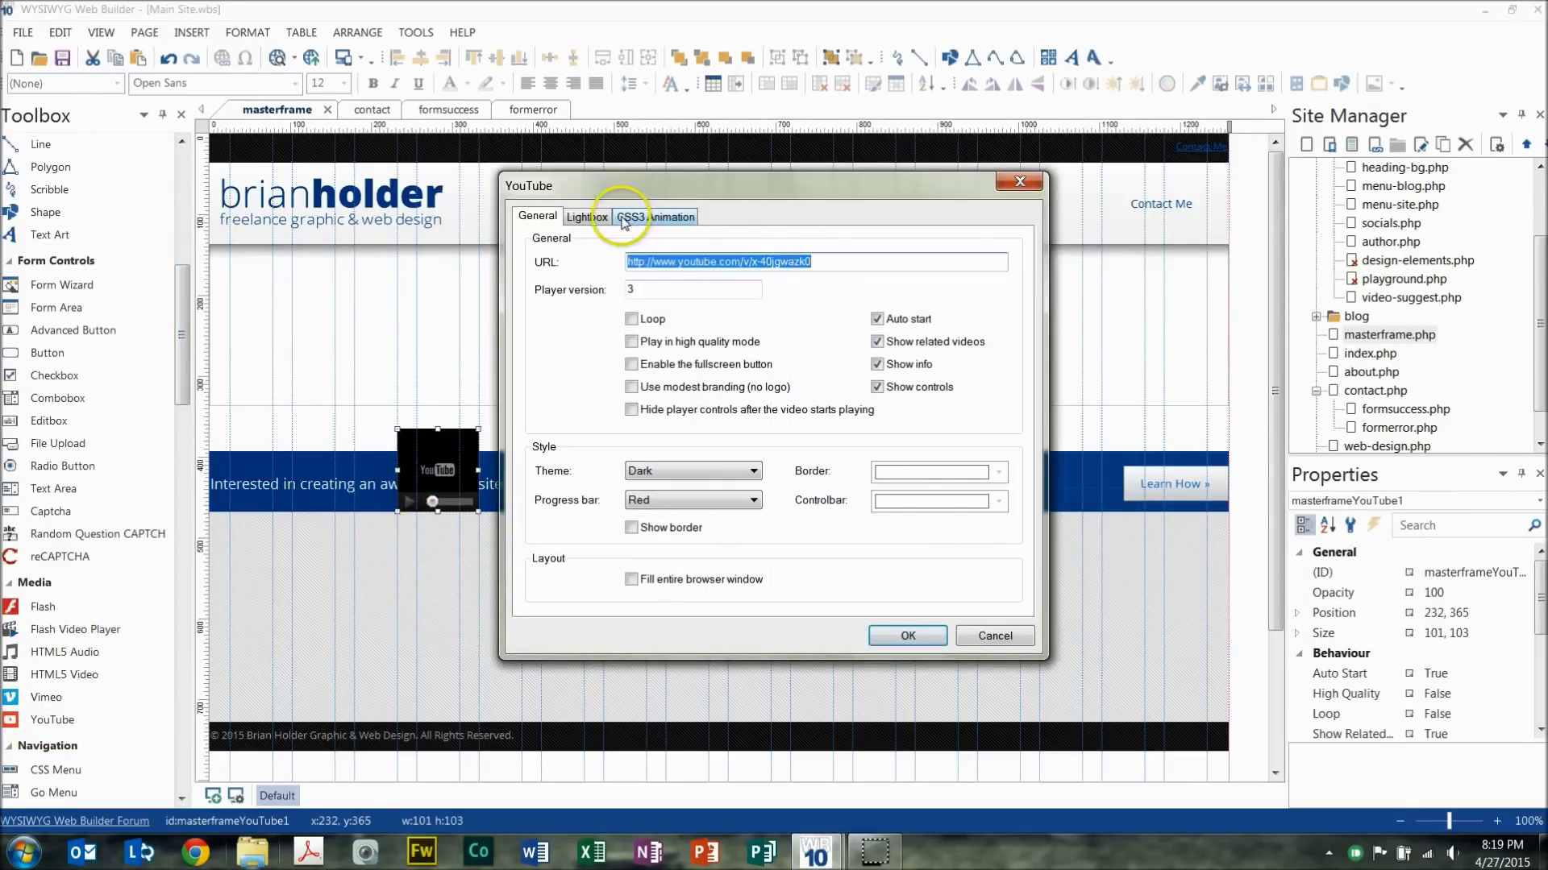
left_click(587, 215)
left_click(540, 261)
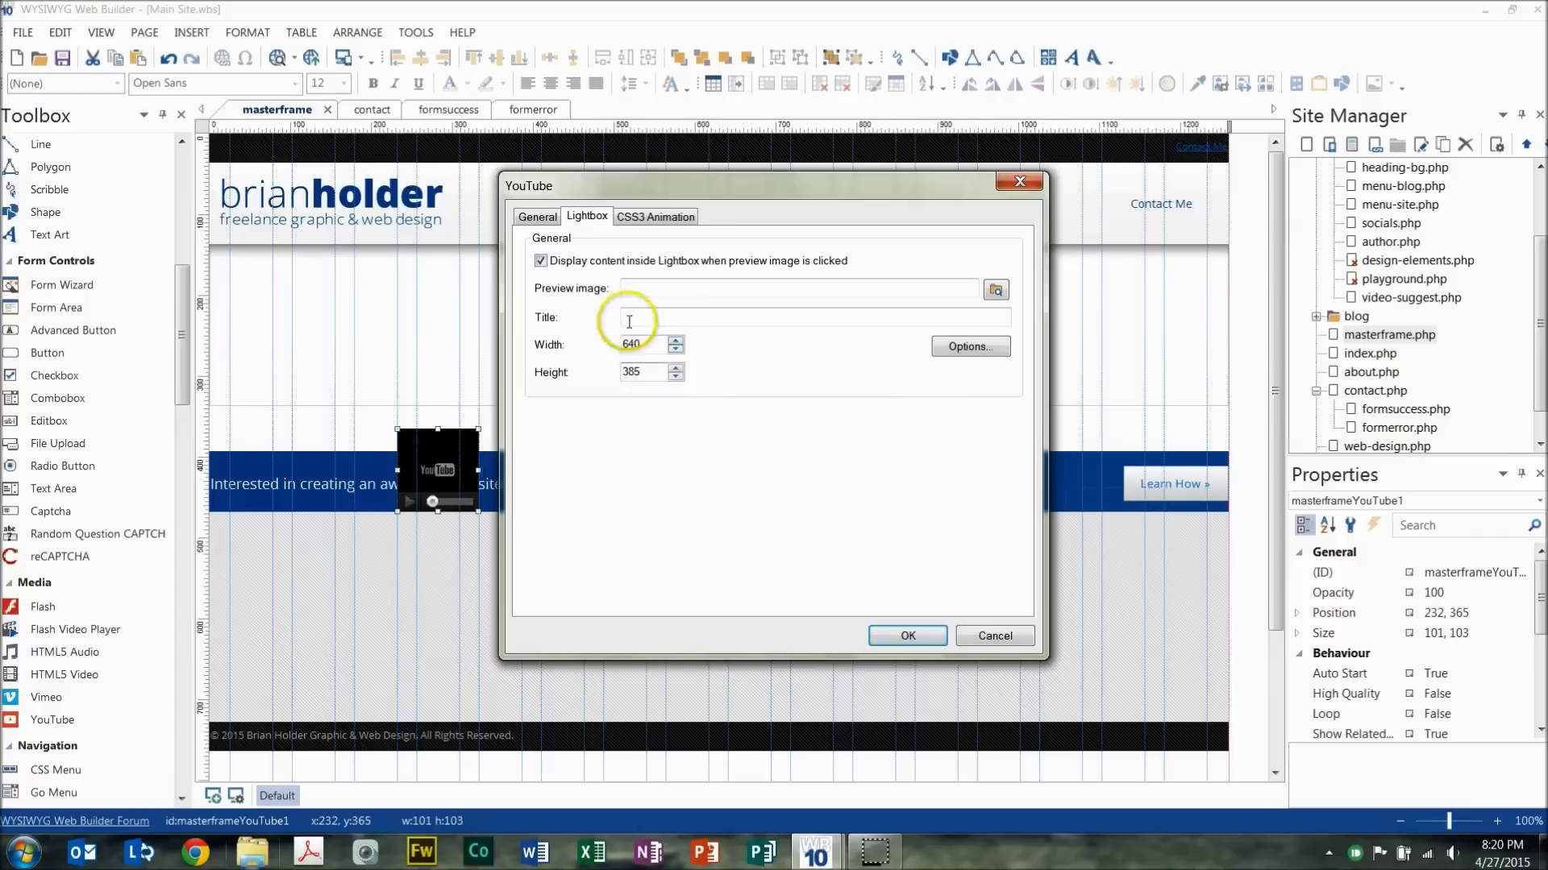
left_click(535, 343)
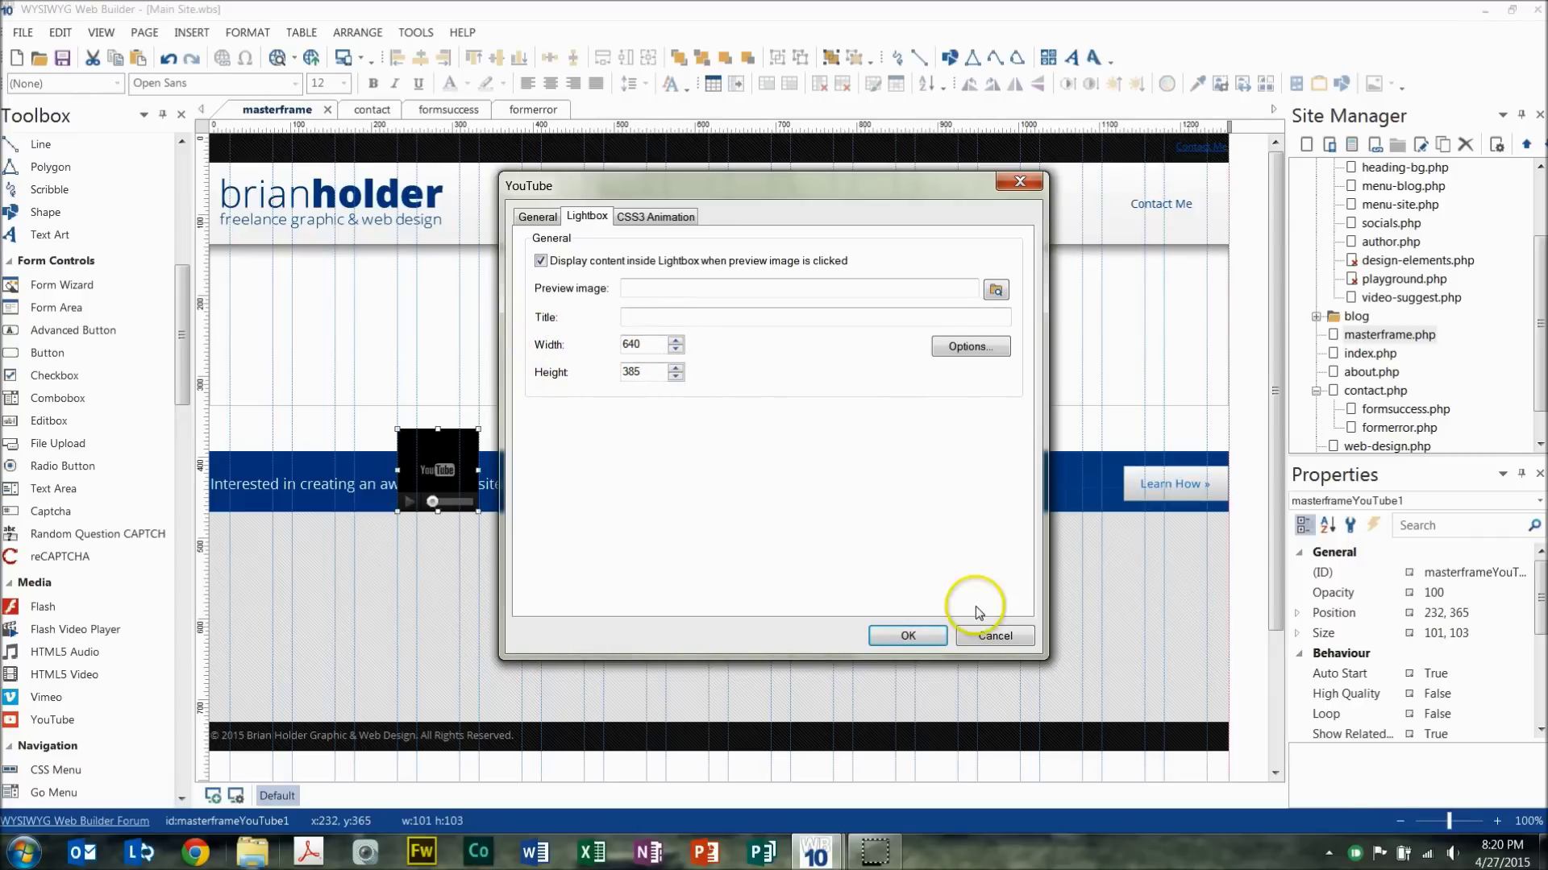
left_click(995, 635)
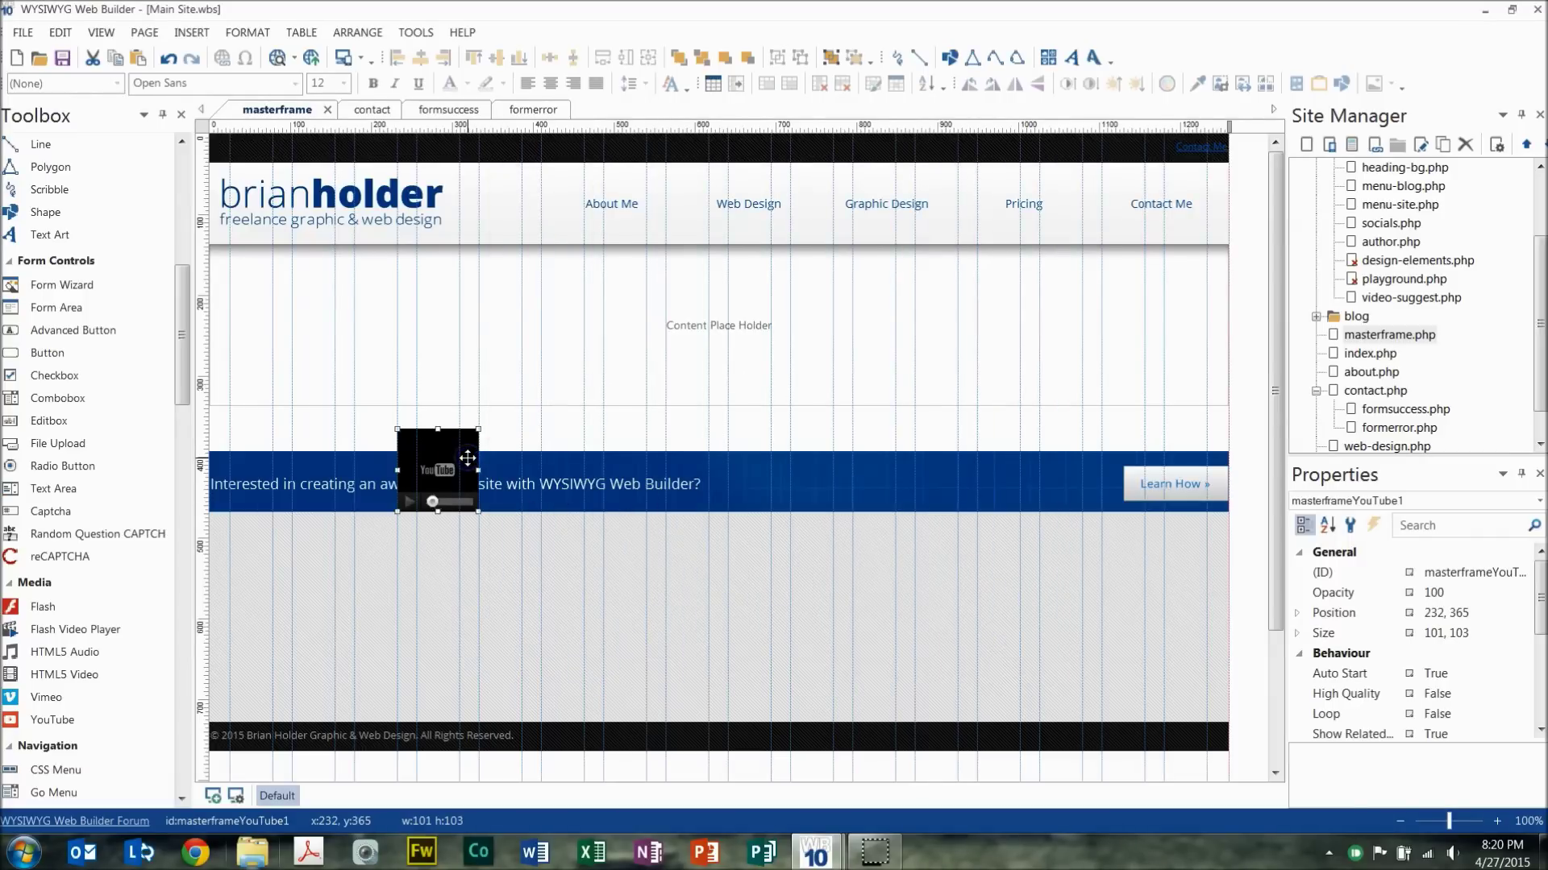
key("Delete")
- Reopen the CSS Menu's Contact Me item, keeping its Light Box target
double_click(1174, 200)
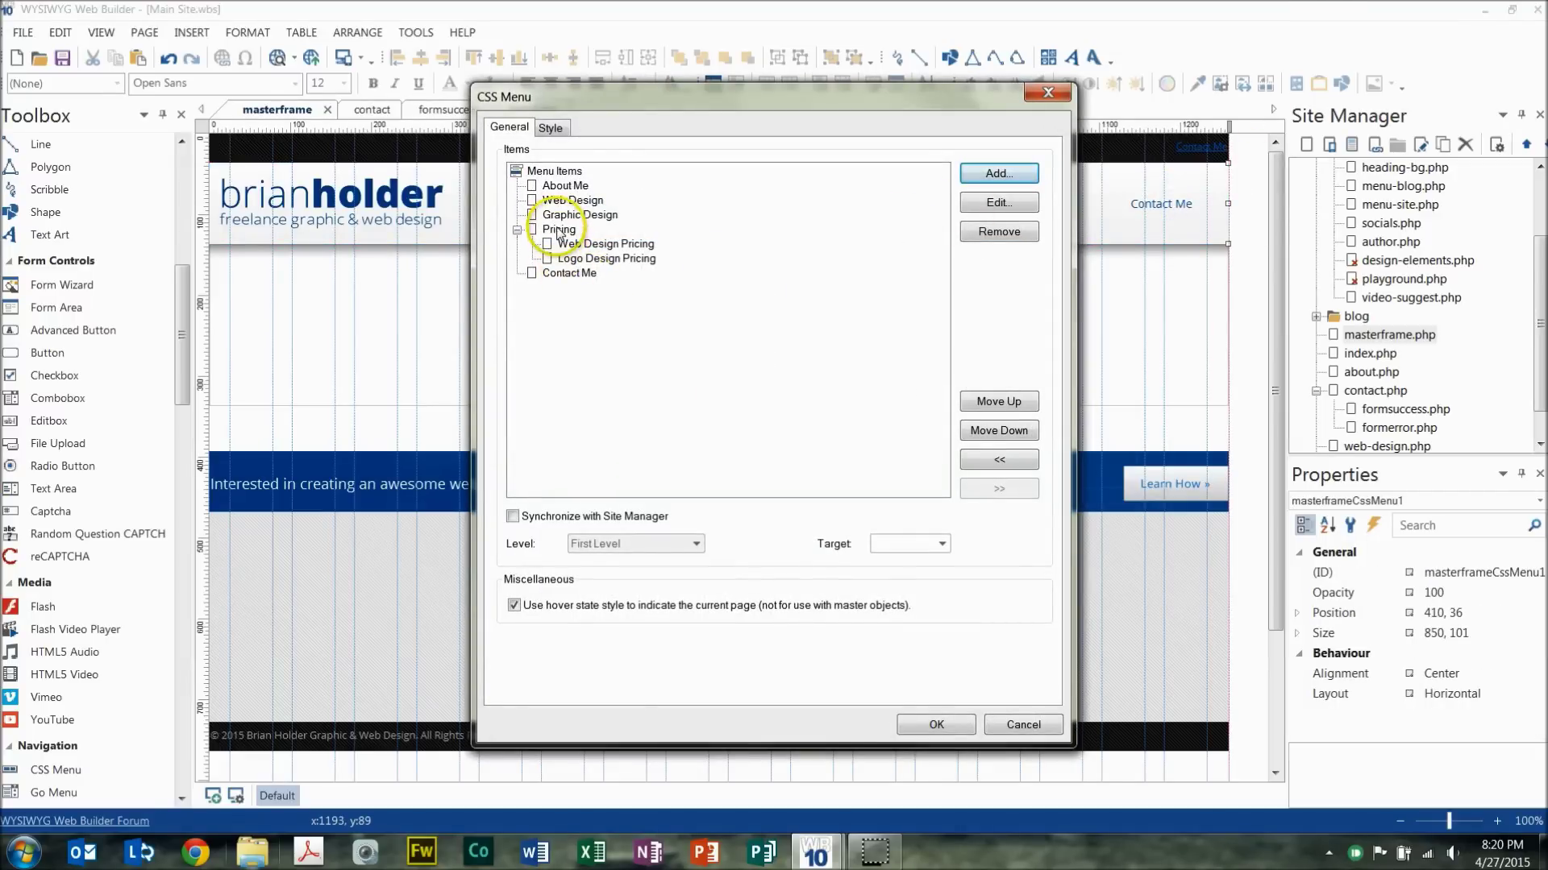
double_click(569, 272)
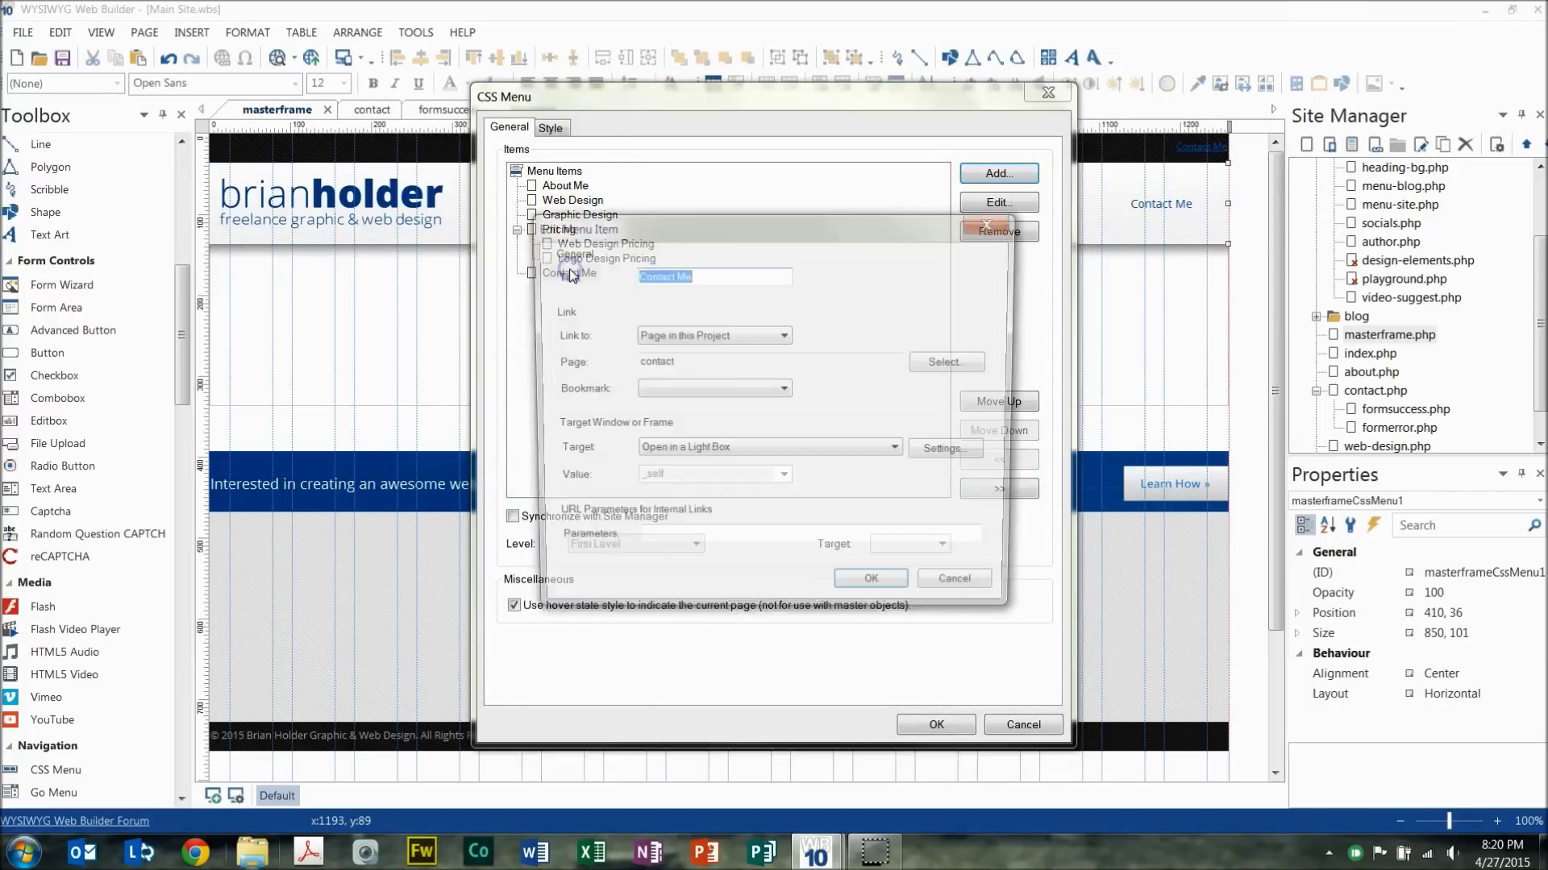
left_click(665, 453)
left_click(669, 525)
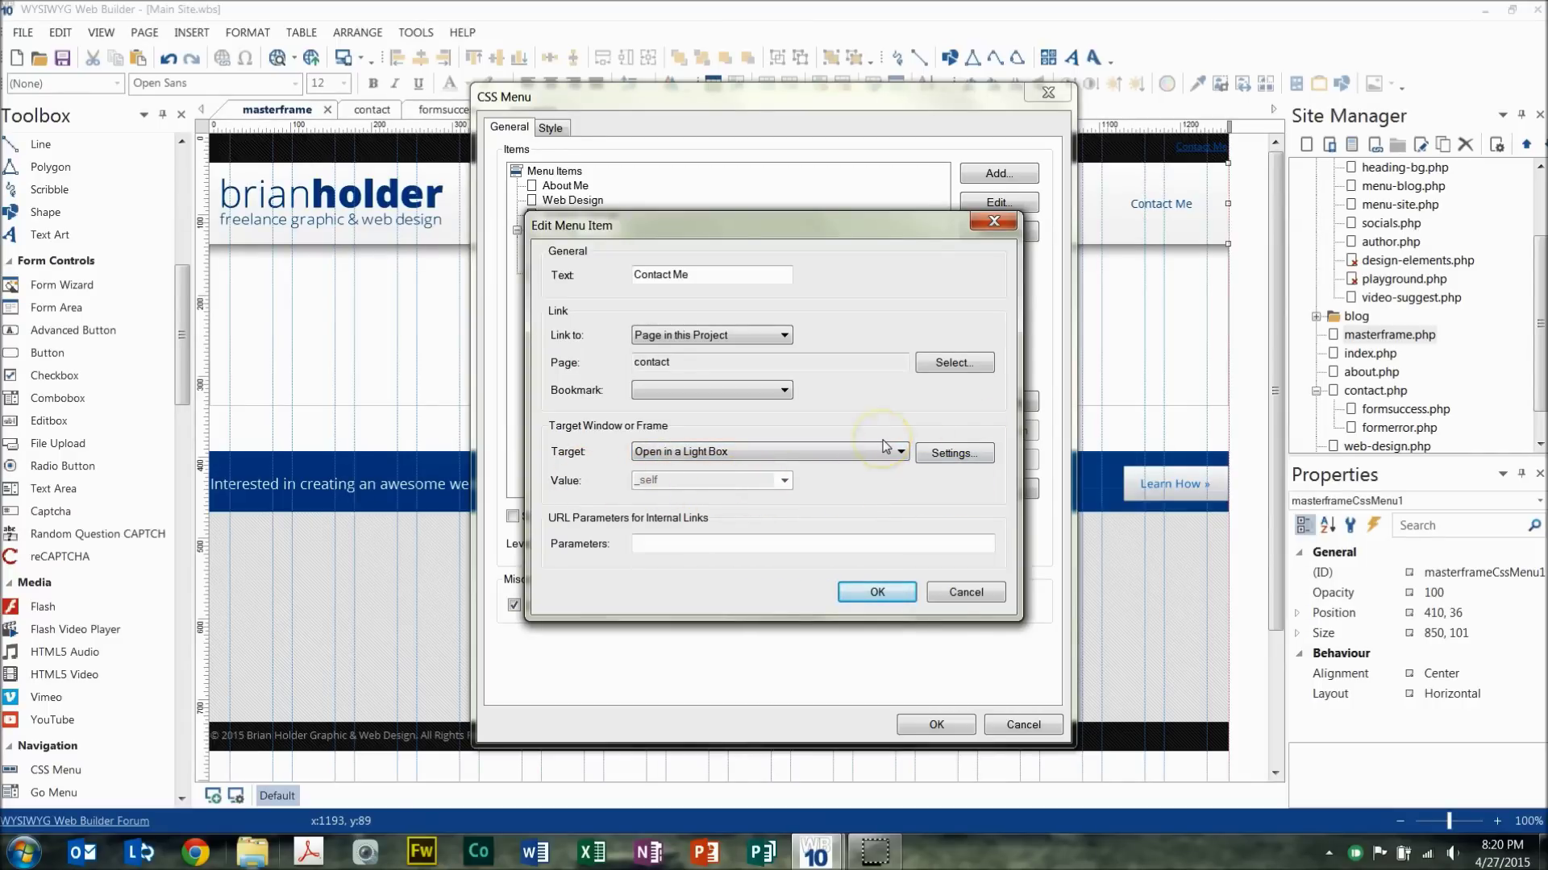
- Fix the light box size settings to width:448, height 632 and apply the menu changes
left_click(951, 455)
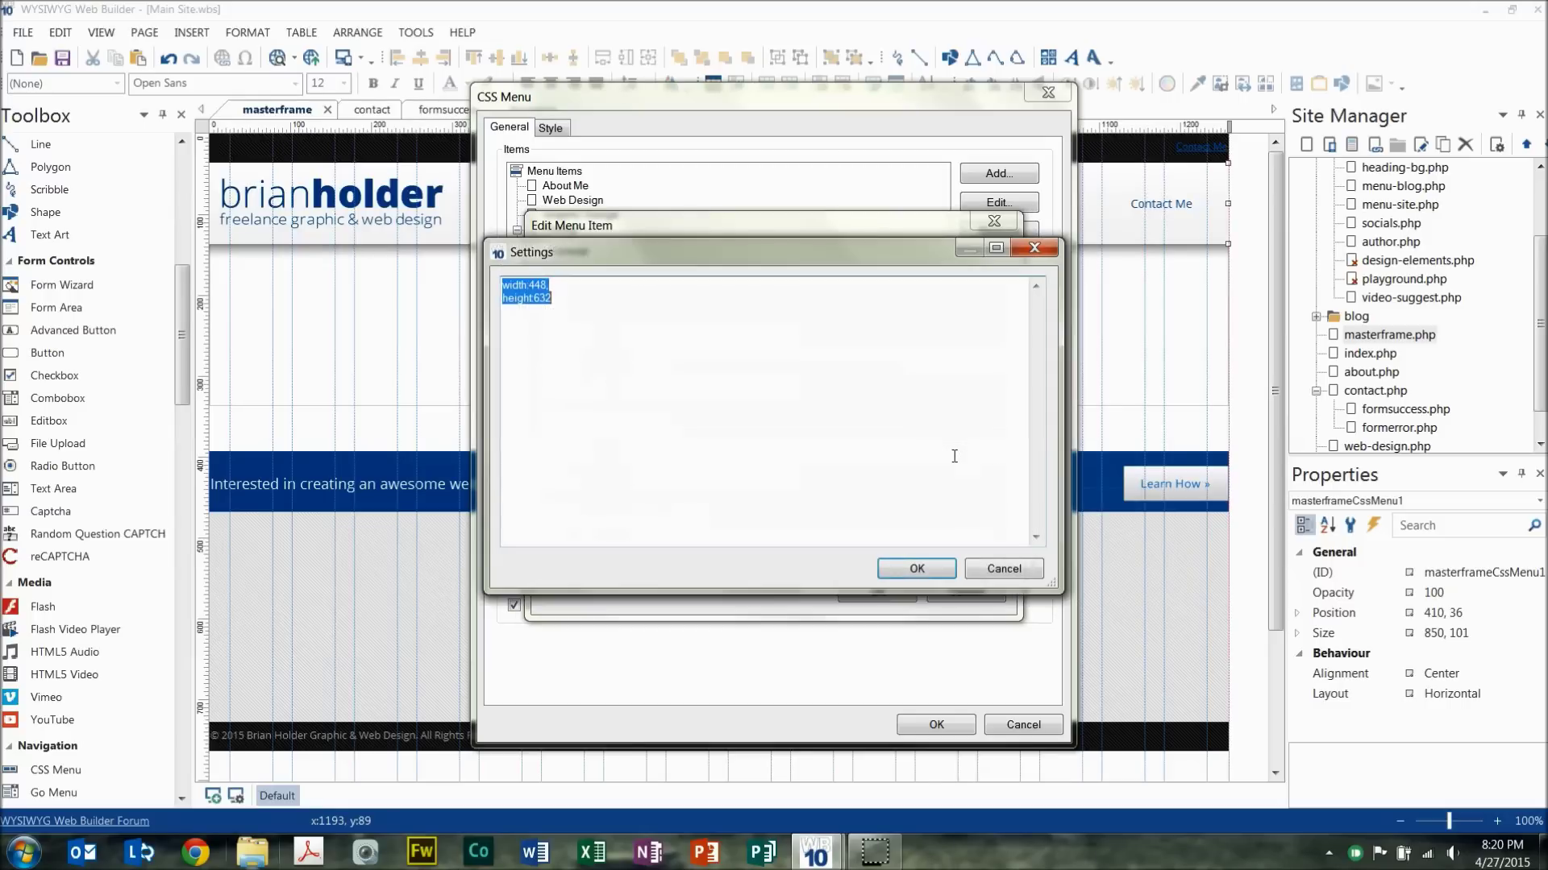
left_click(705, 411)
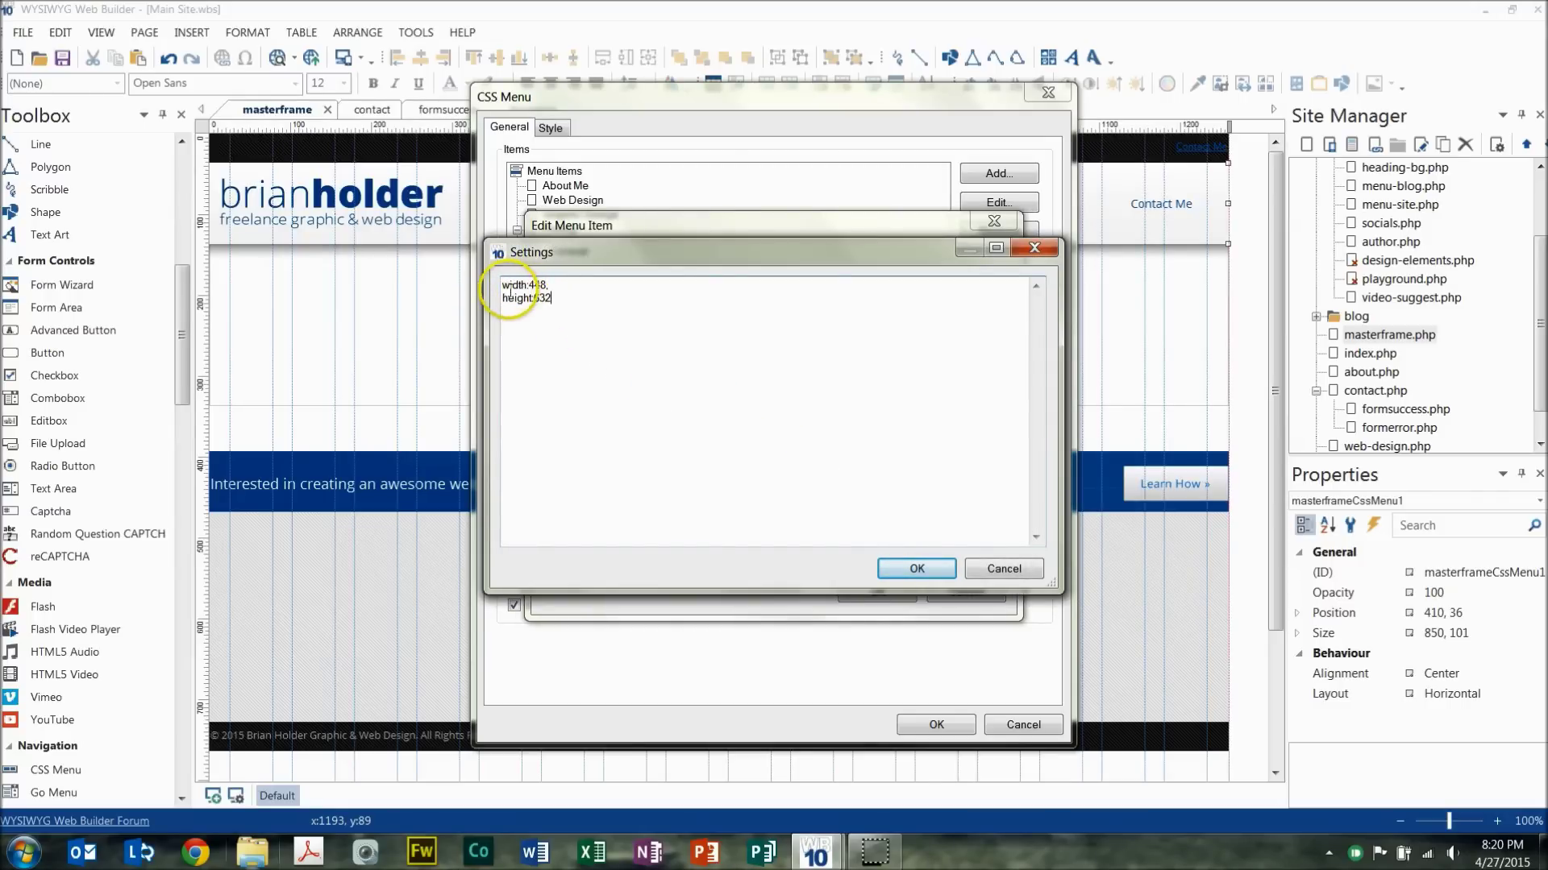
left_click_drag(525, 285, 532, 285)
type(",")
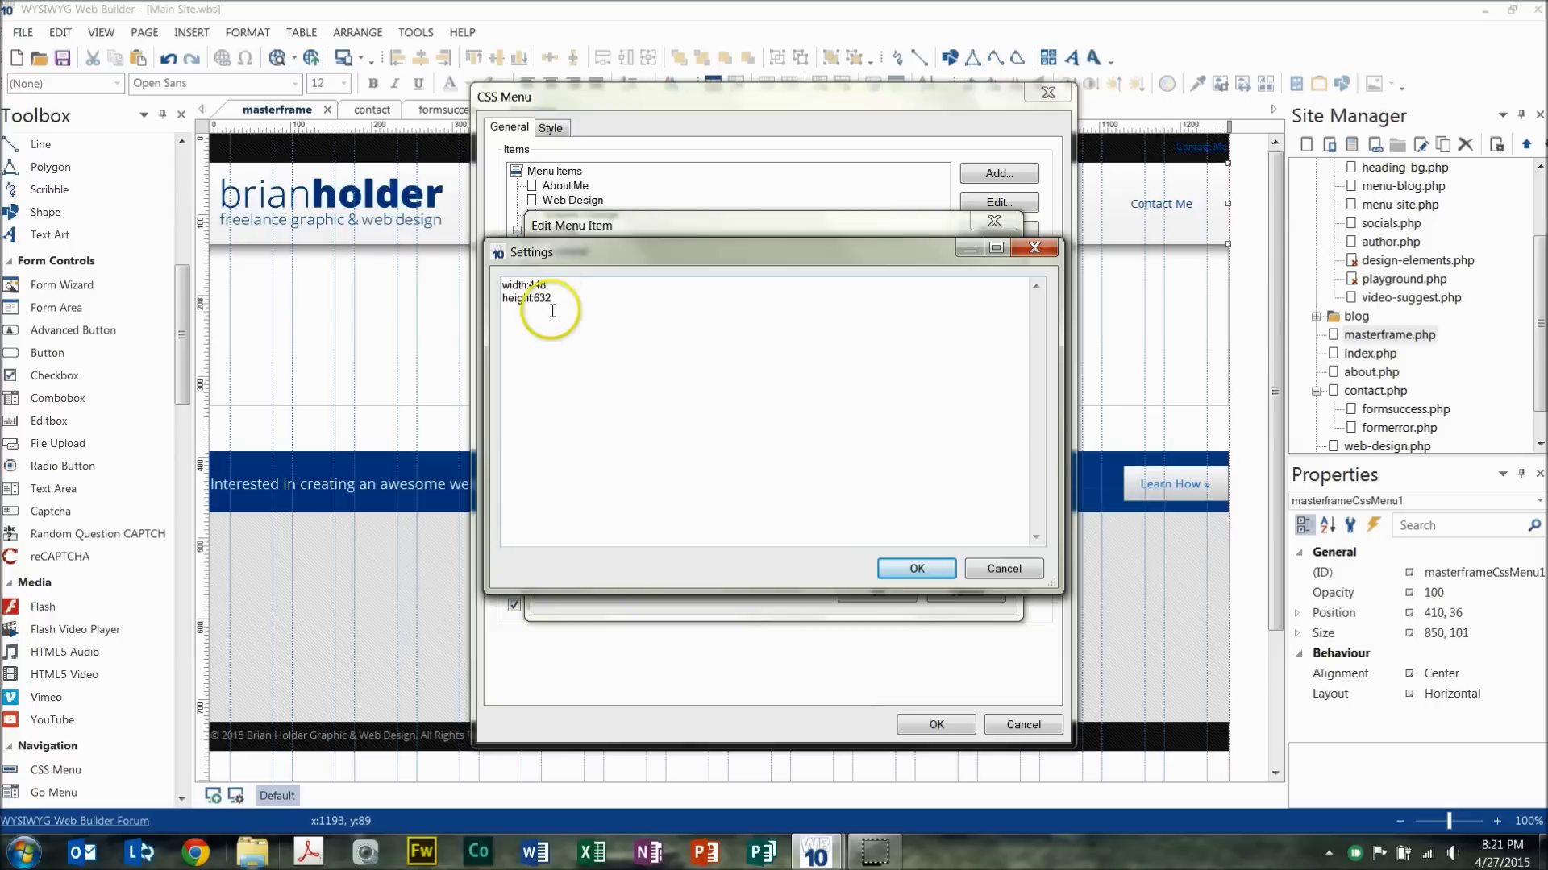
left_click(541, 349)
left_click(815, 852)
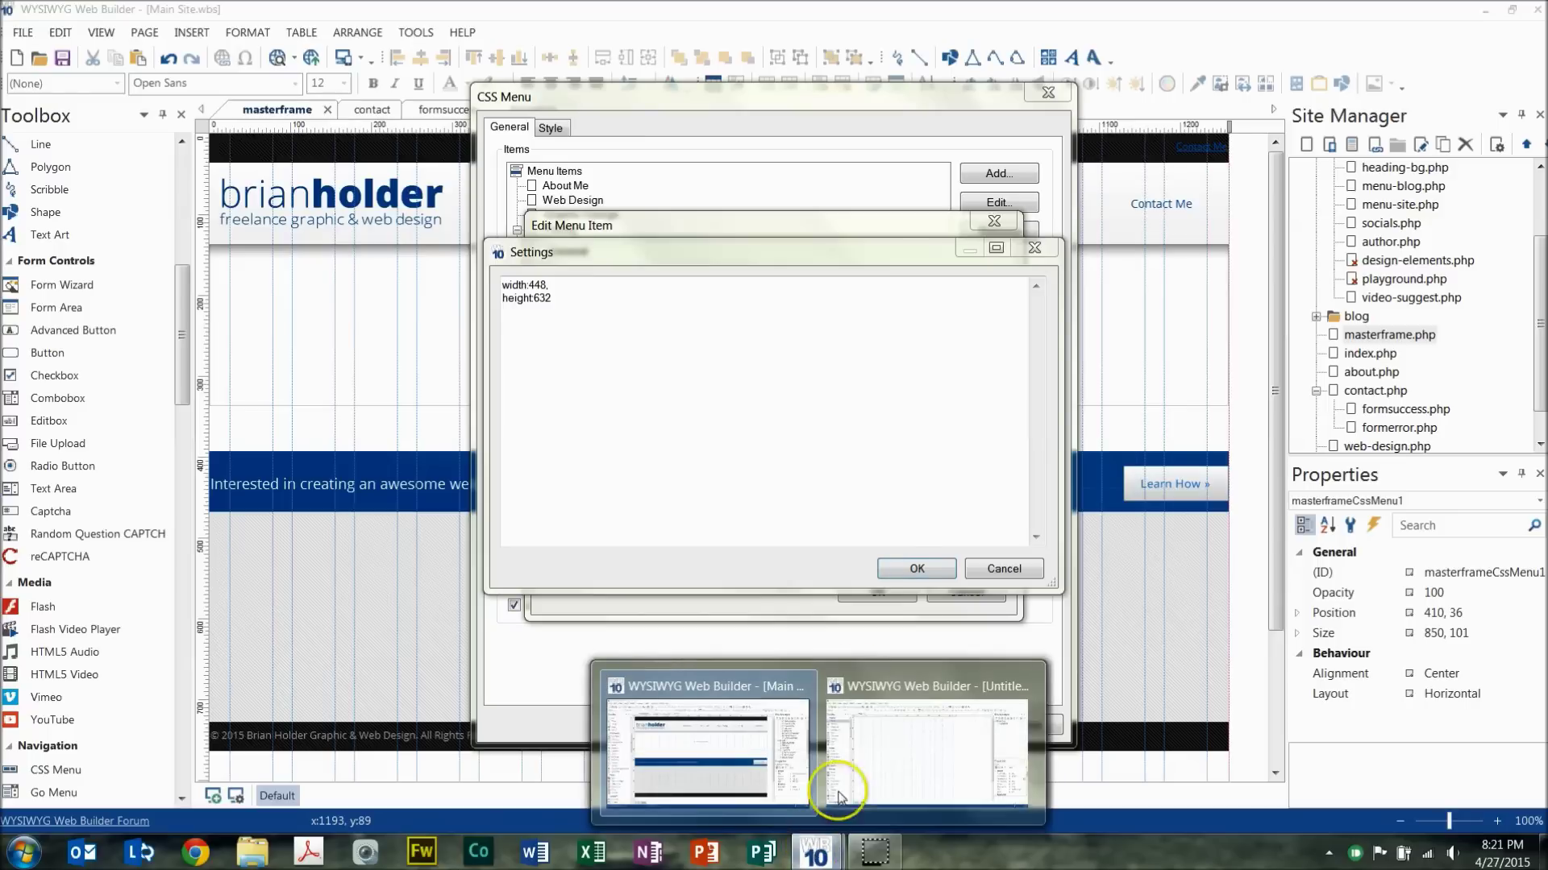
left_click(917, 569)
left_click(880, 592)
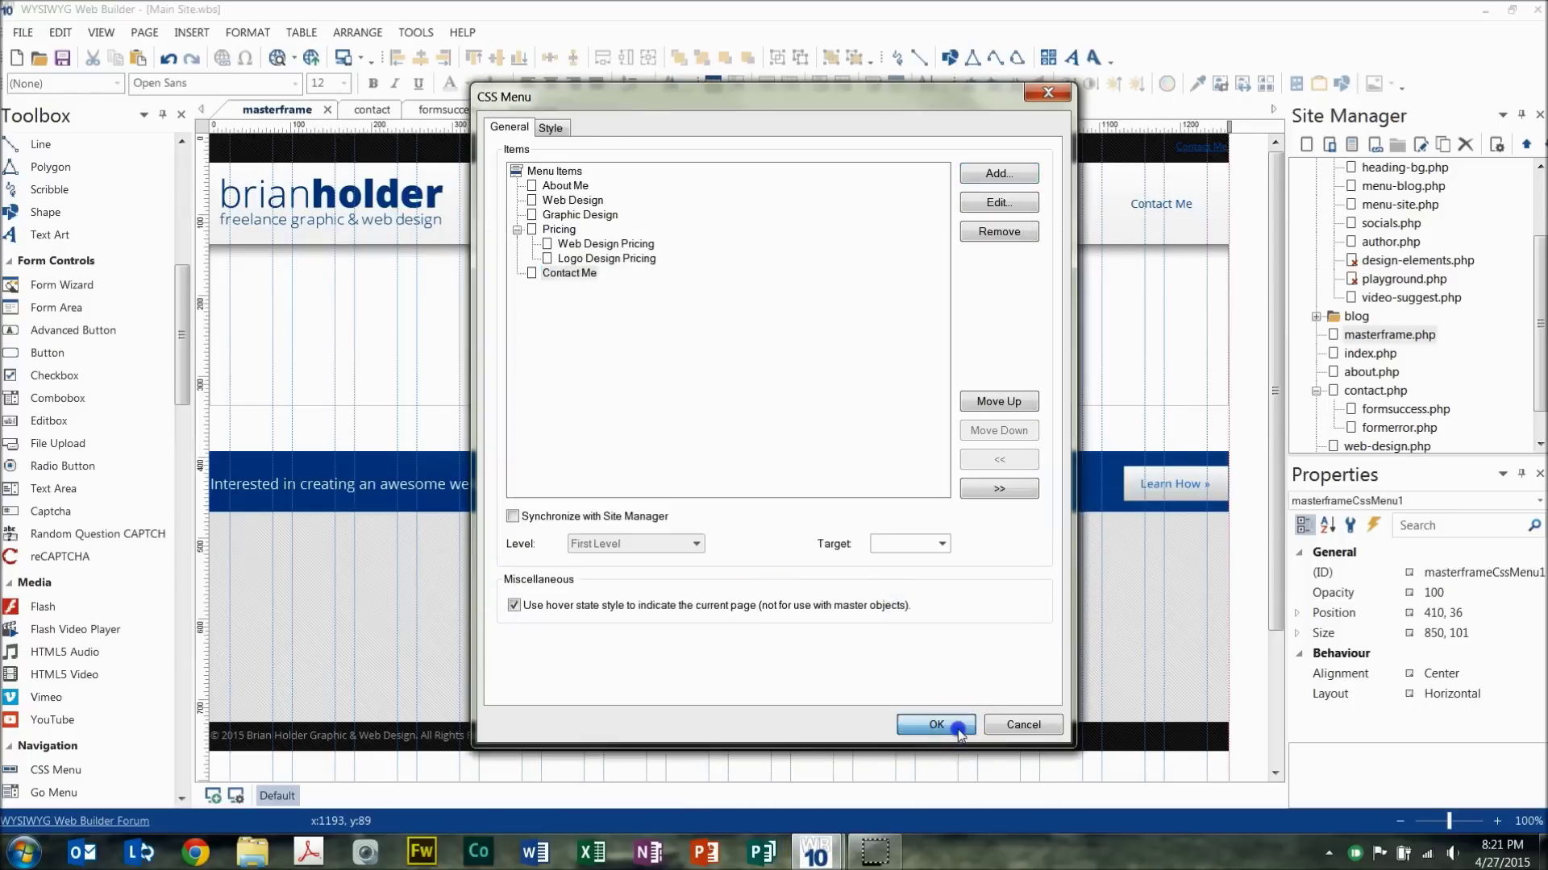
left_click(926, 725)
- Show the contact page and confirm its page size is 406 by 1116 in Page Properties
left_click(371, 109)
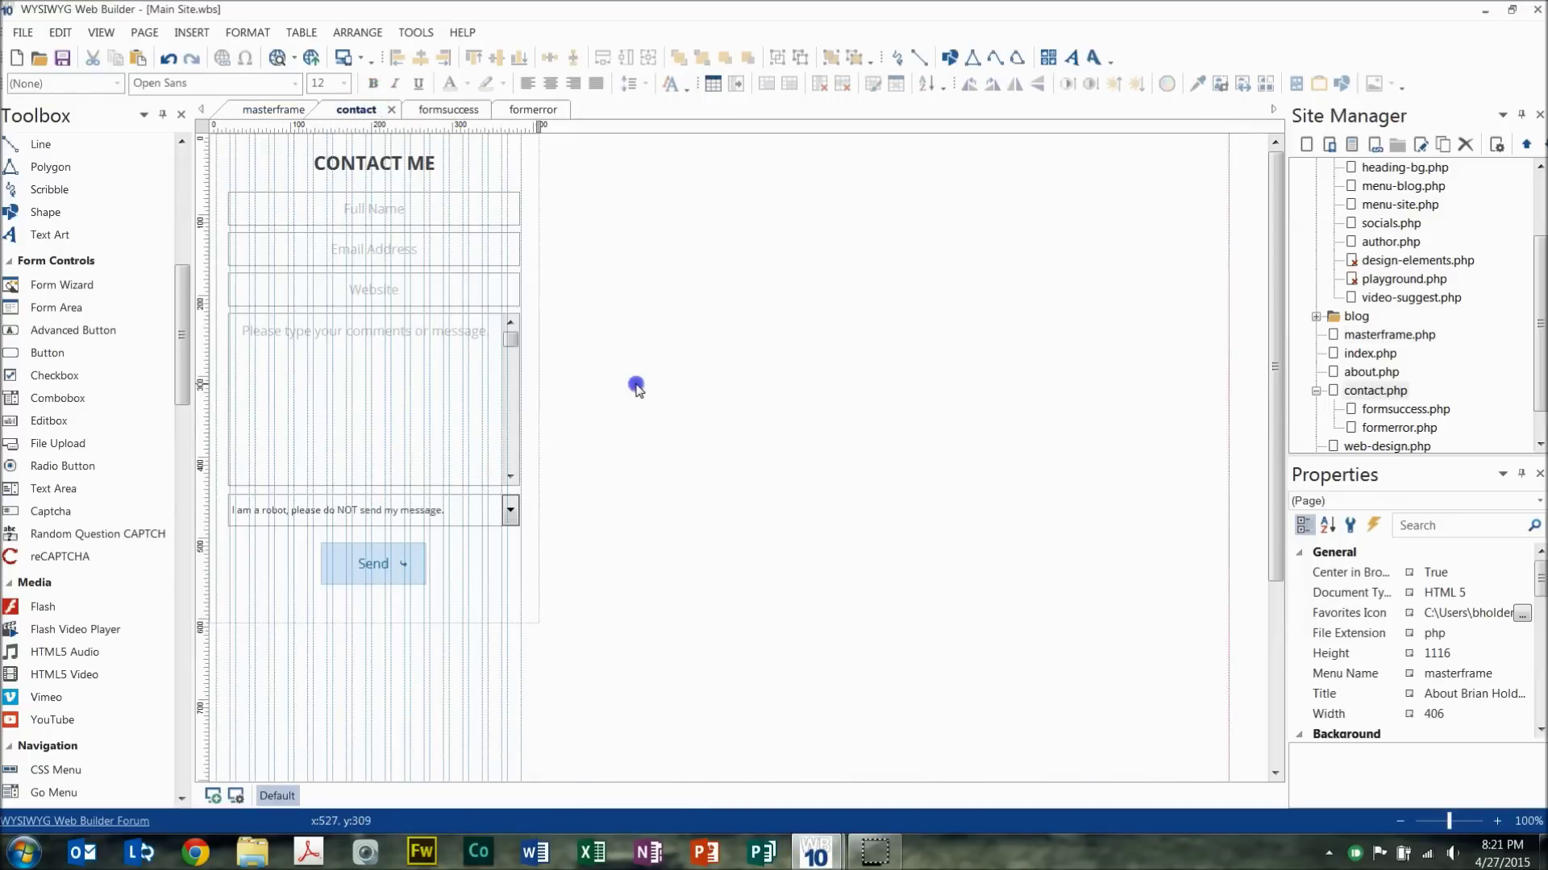
right_click(637, 384)
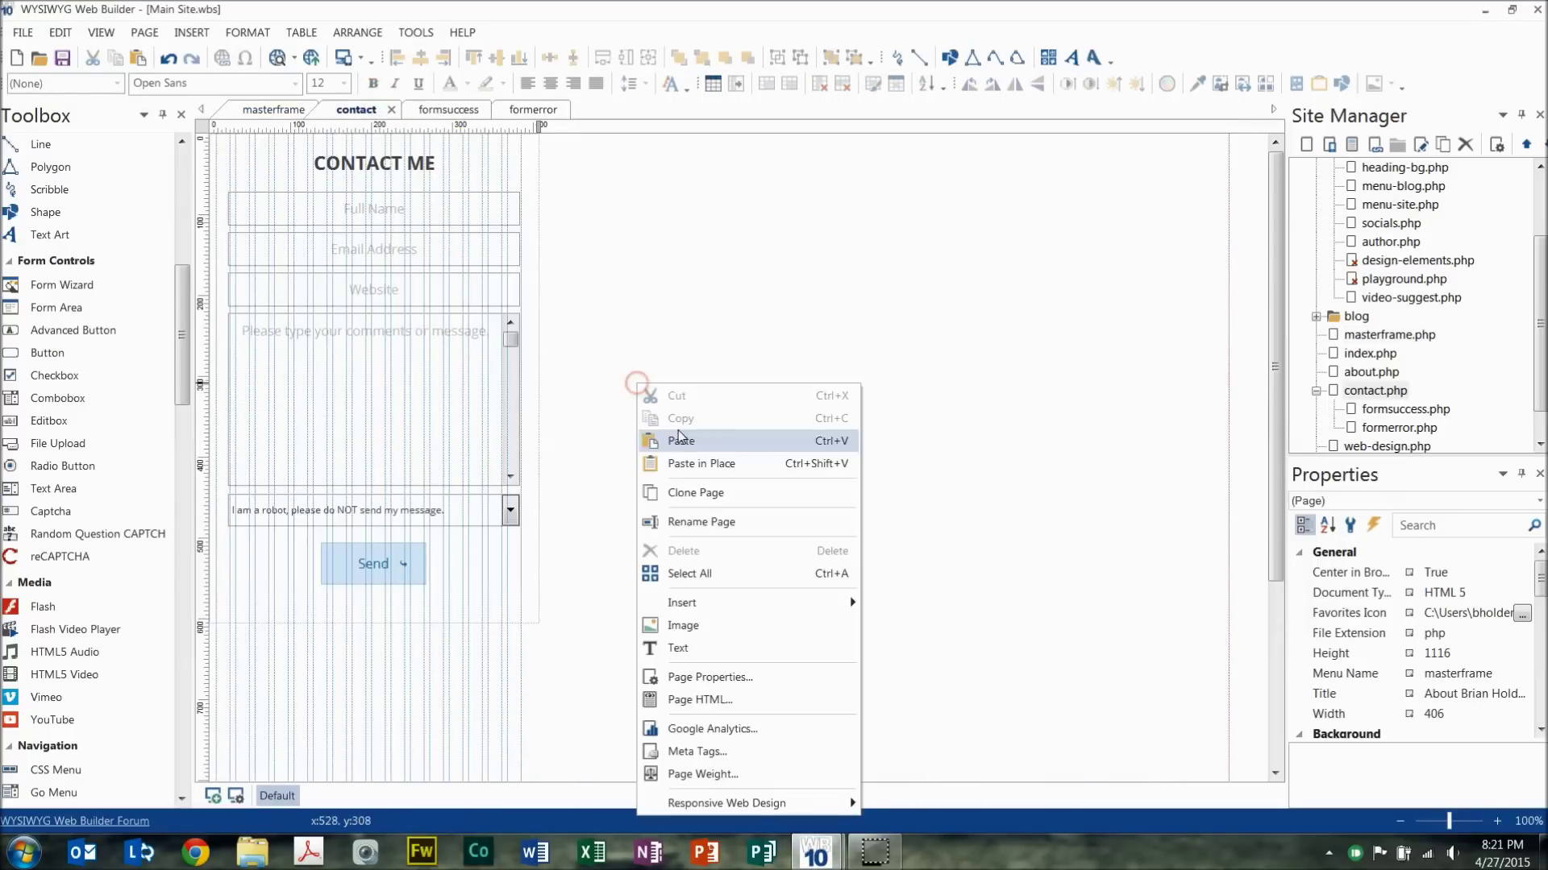
left_click(710, 678)
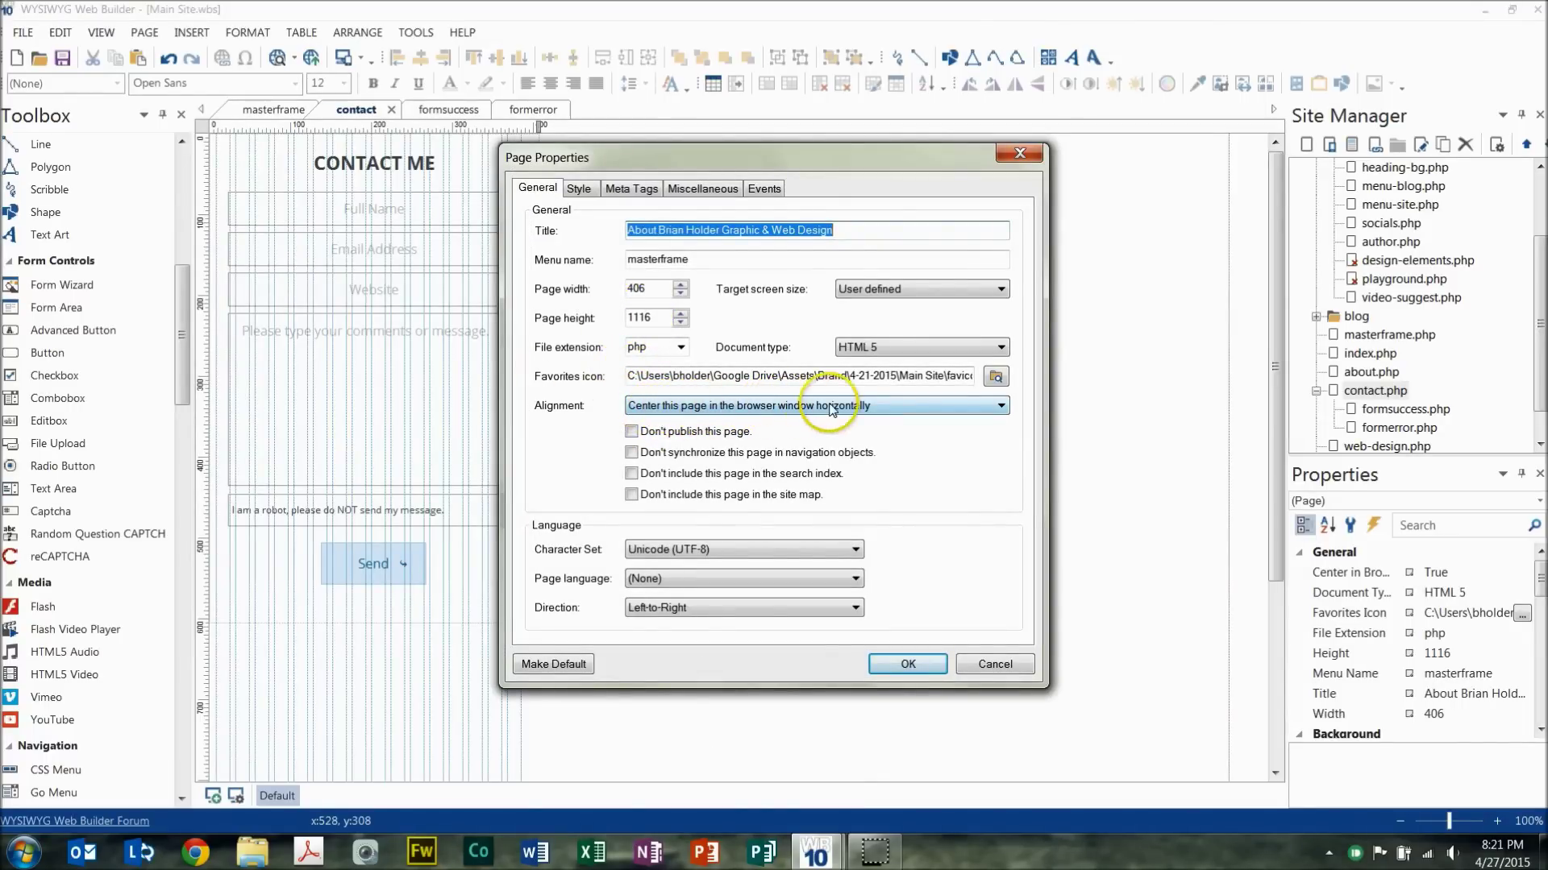
left_click(907, 663)
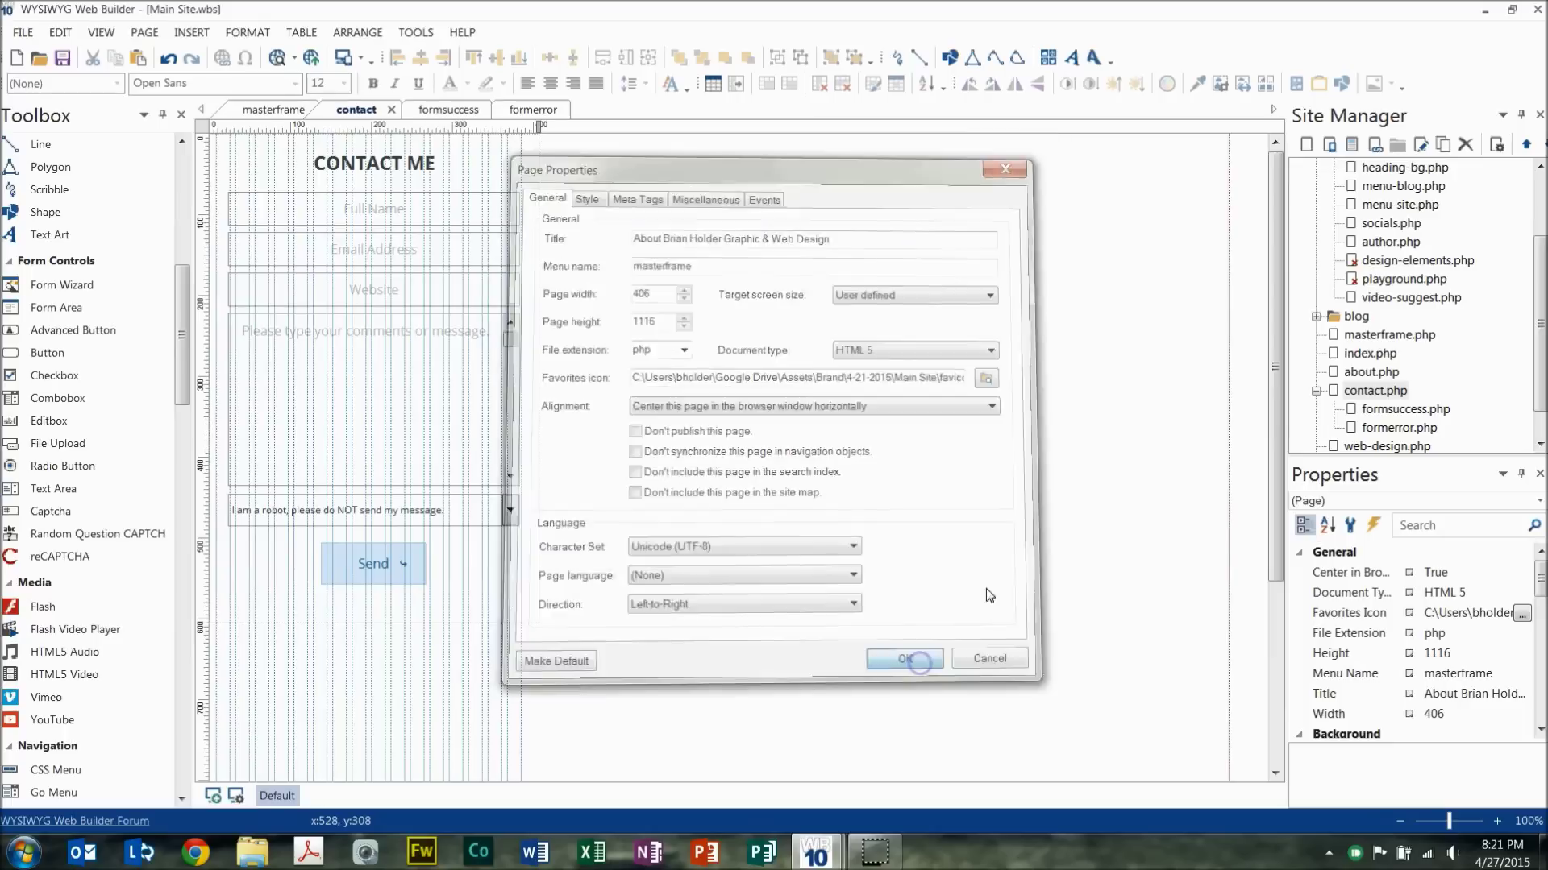
- On the masterframe page, edit the navigation menu's Contact Me item
left_click(274, 111)
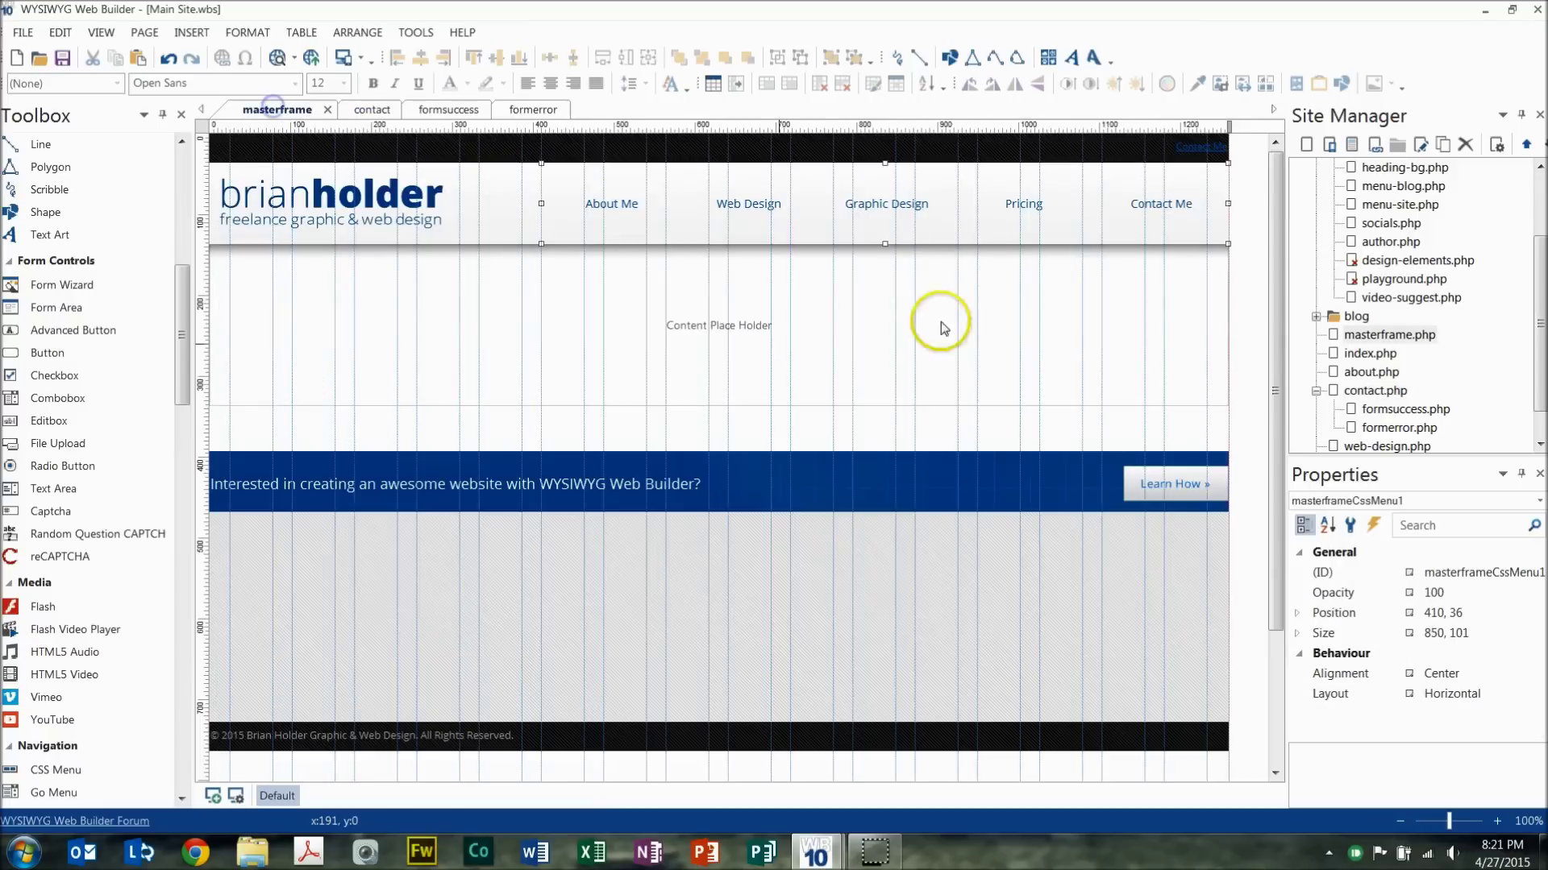
double_click(1175, 216)
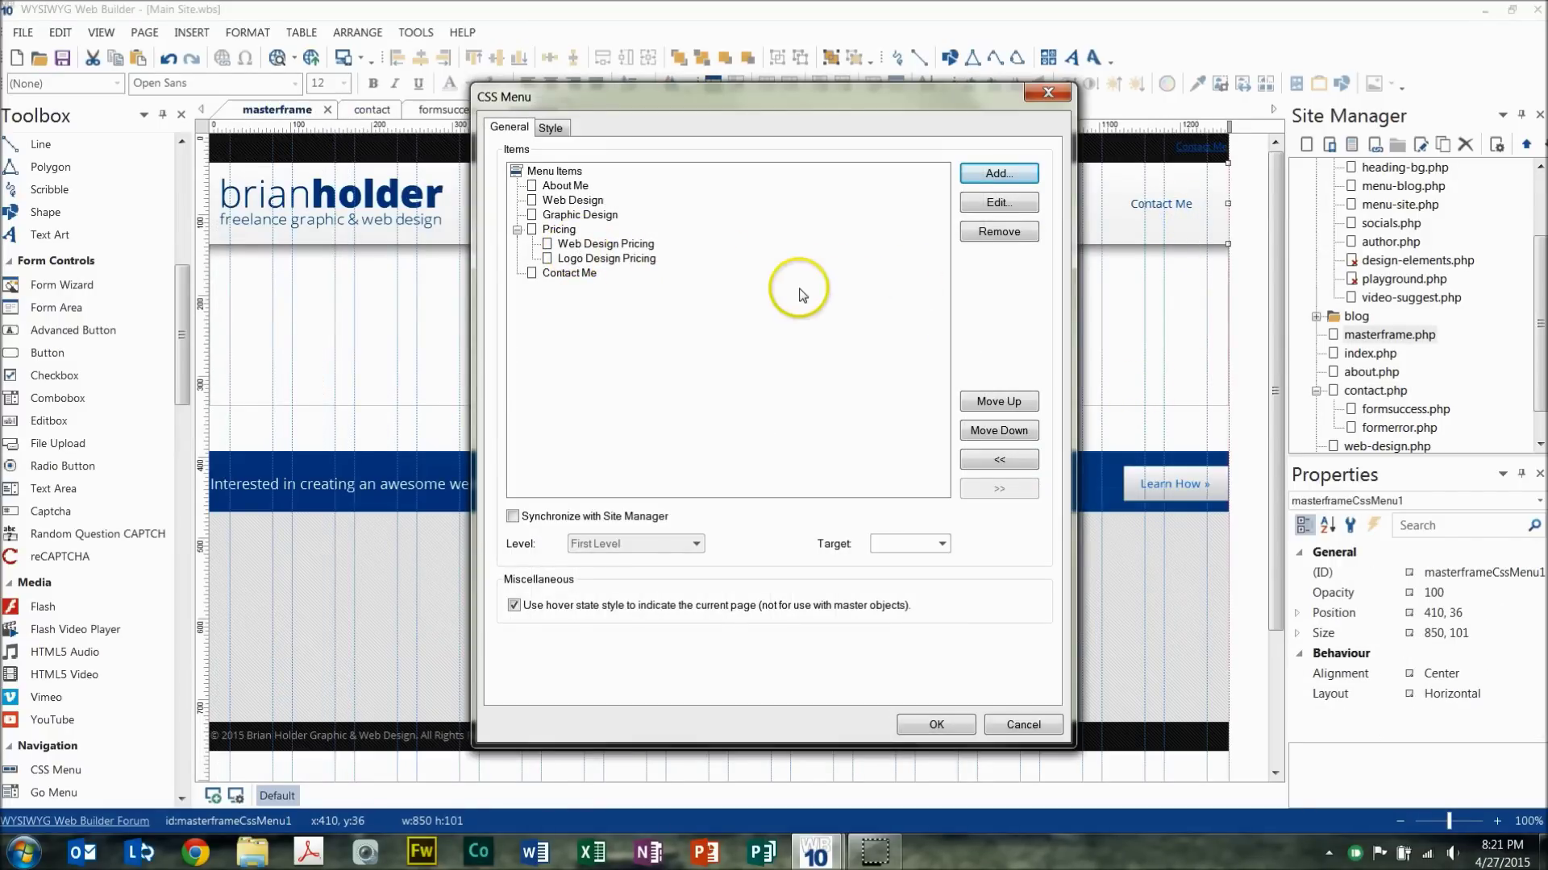
double_click(566, 273)
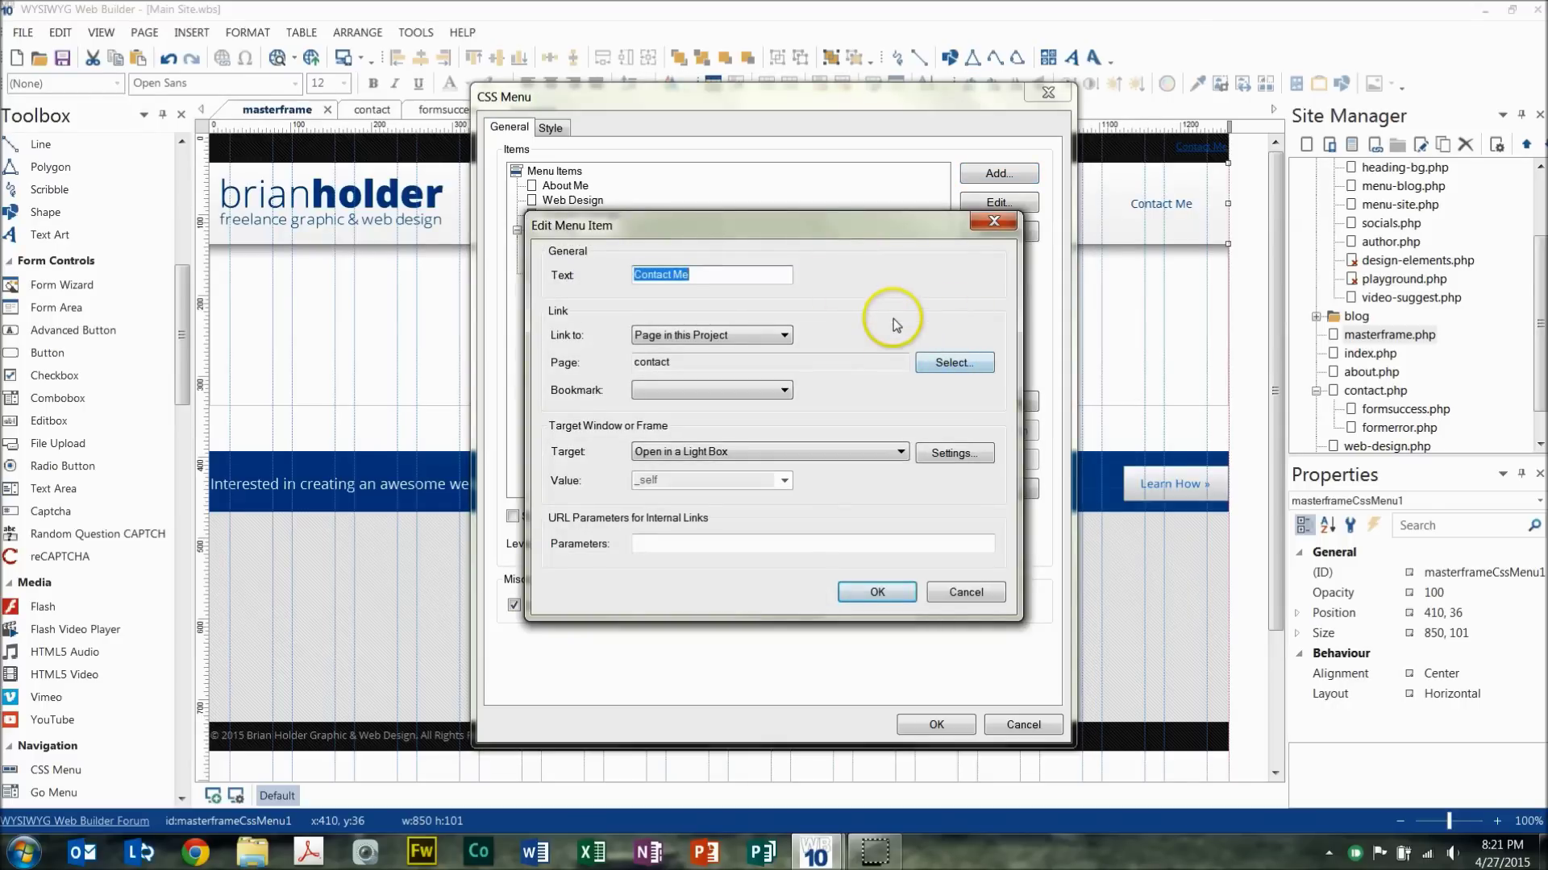
- Confirm the Contact Me light box is 448 by 632 and apply the menu changes
left_click(954, 453)
left_click(536, 287)
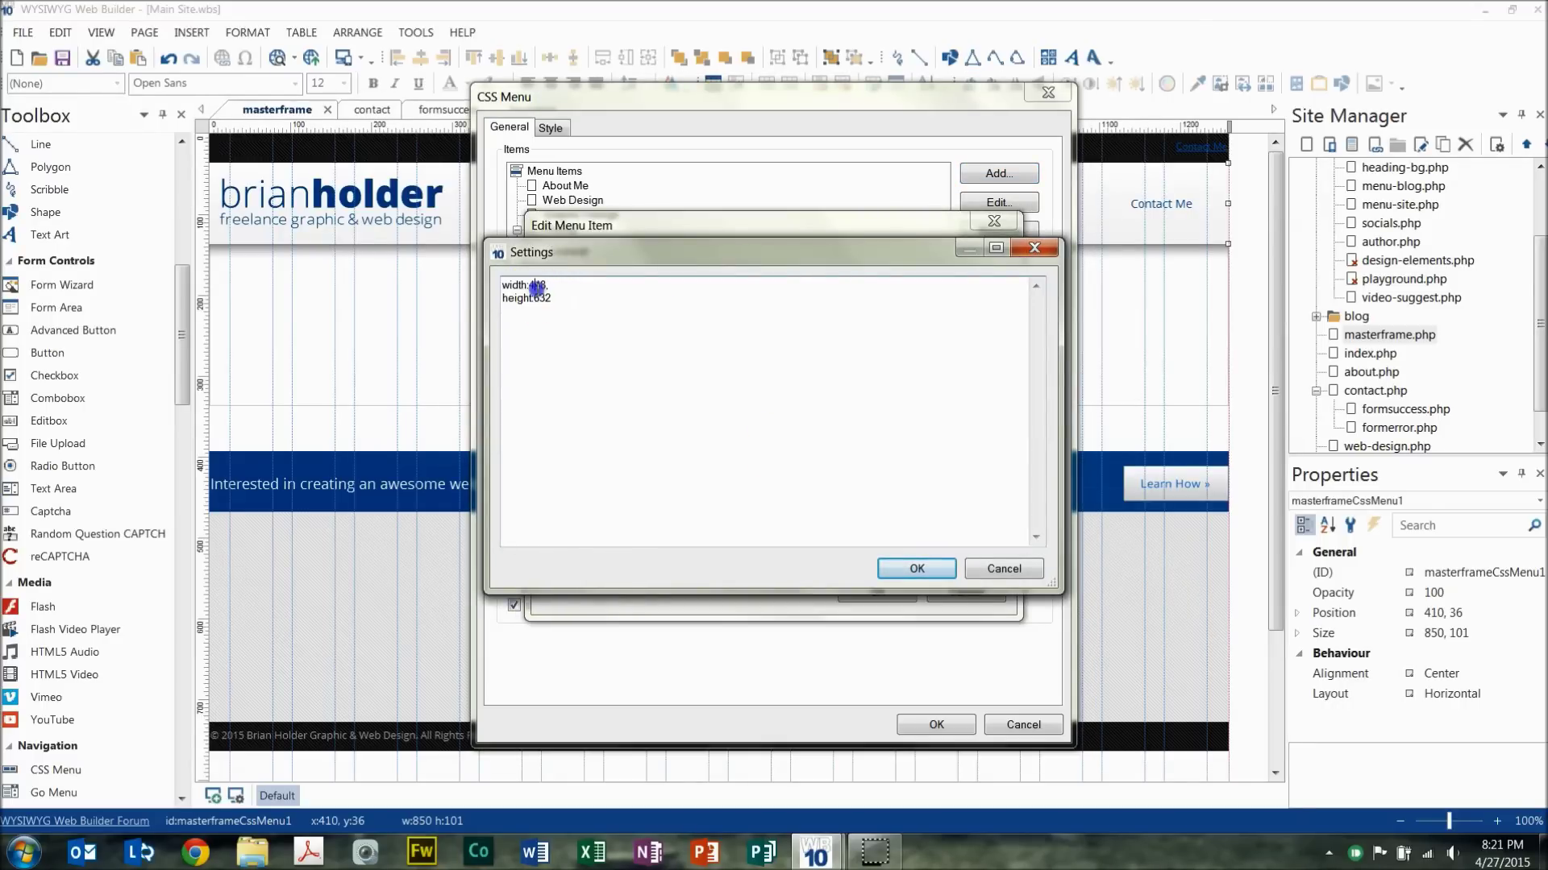
left_click(540, 286)
left_click(890, 572)
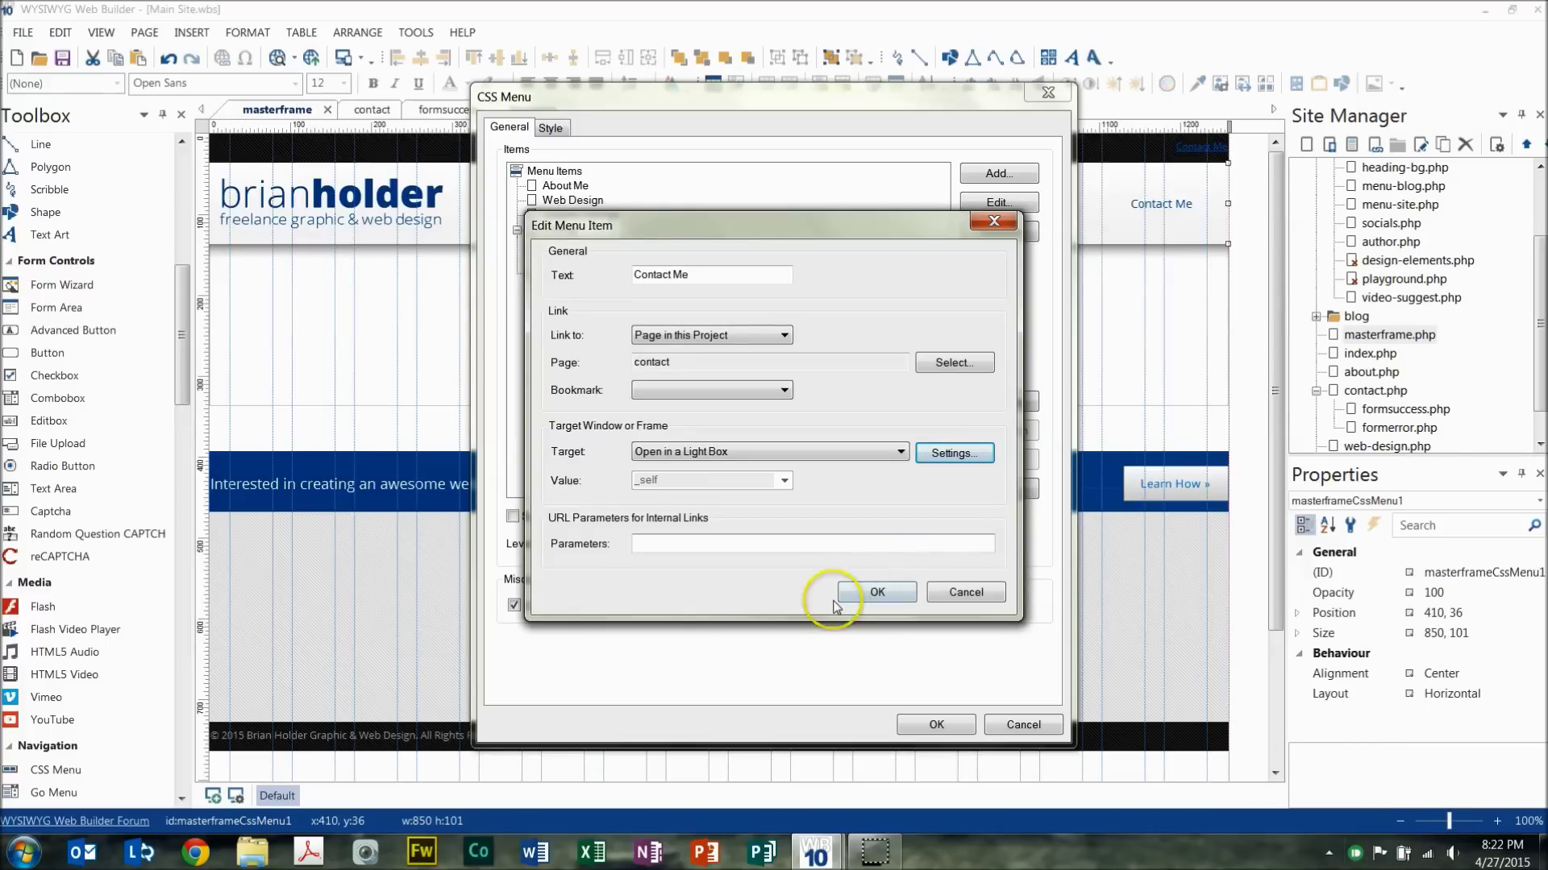
left_click(870, 592)
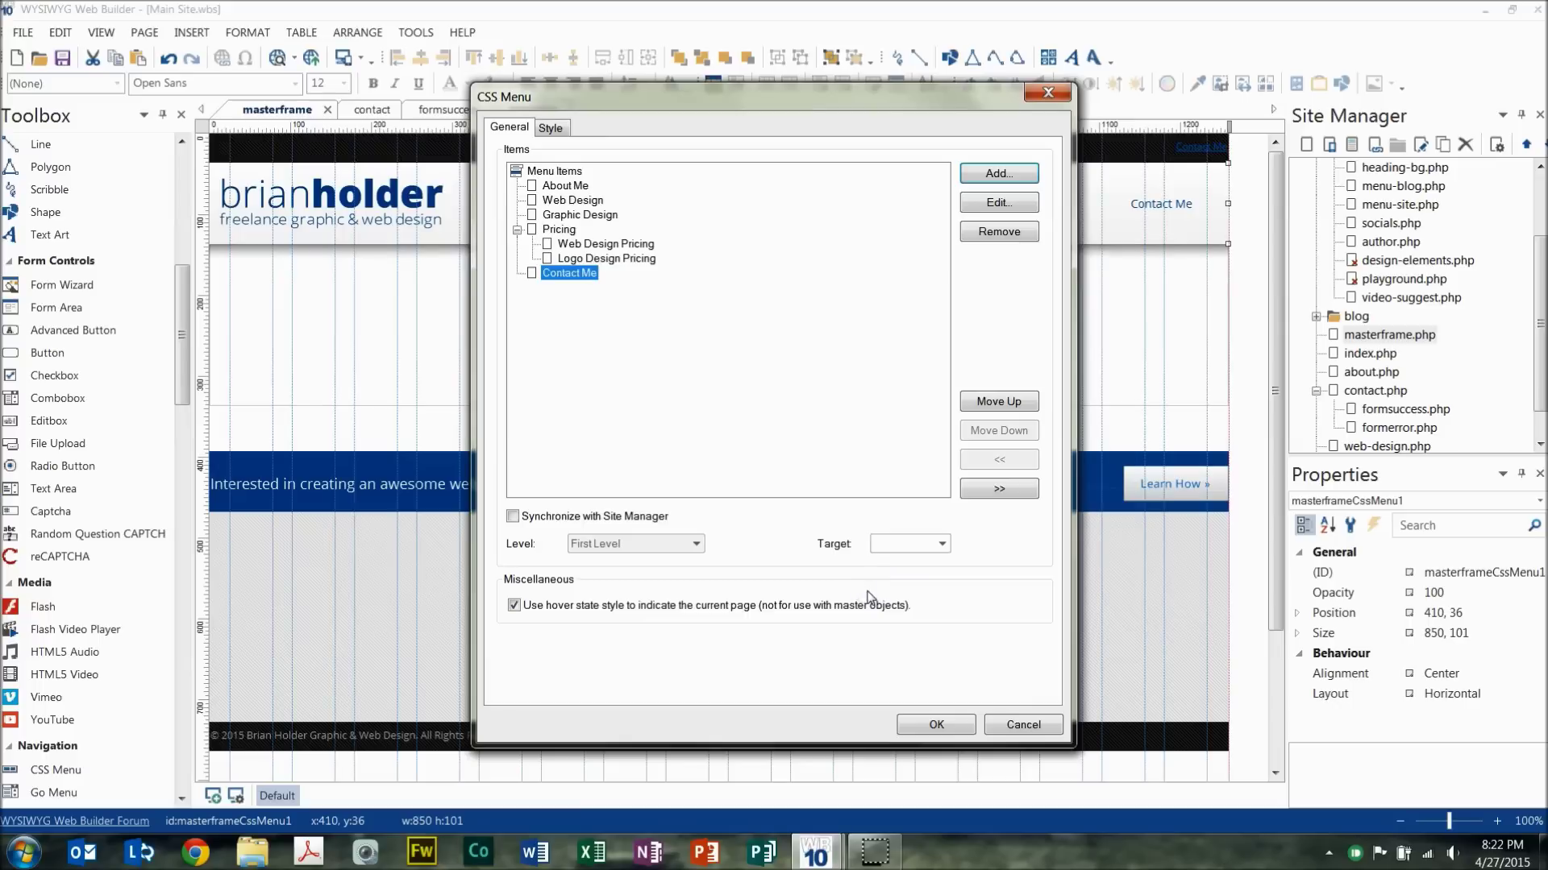
left_click(935, 725)
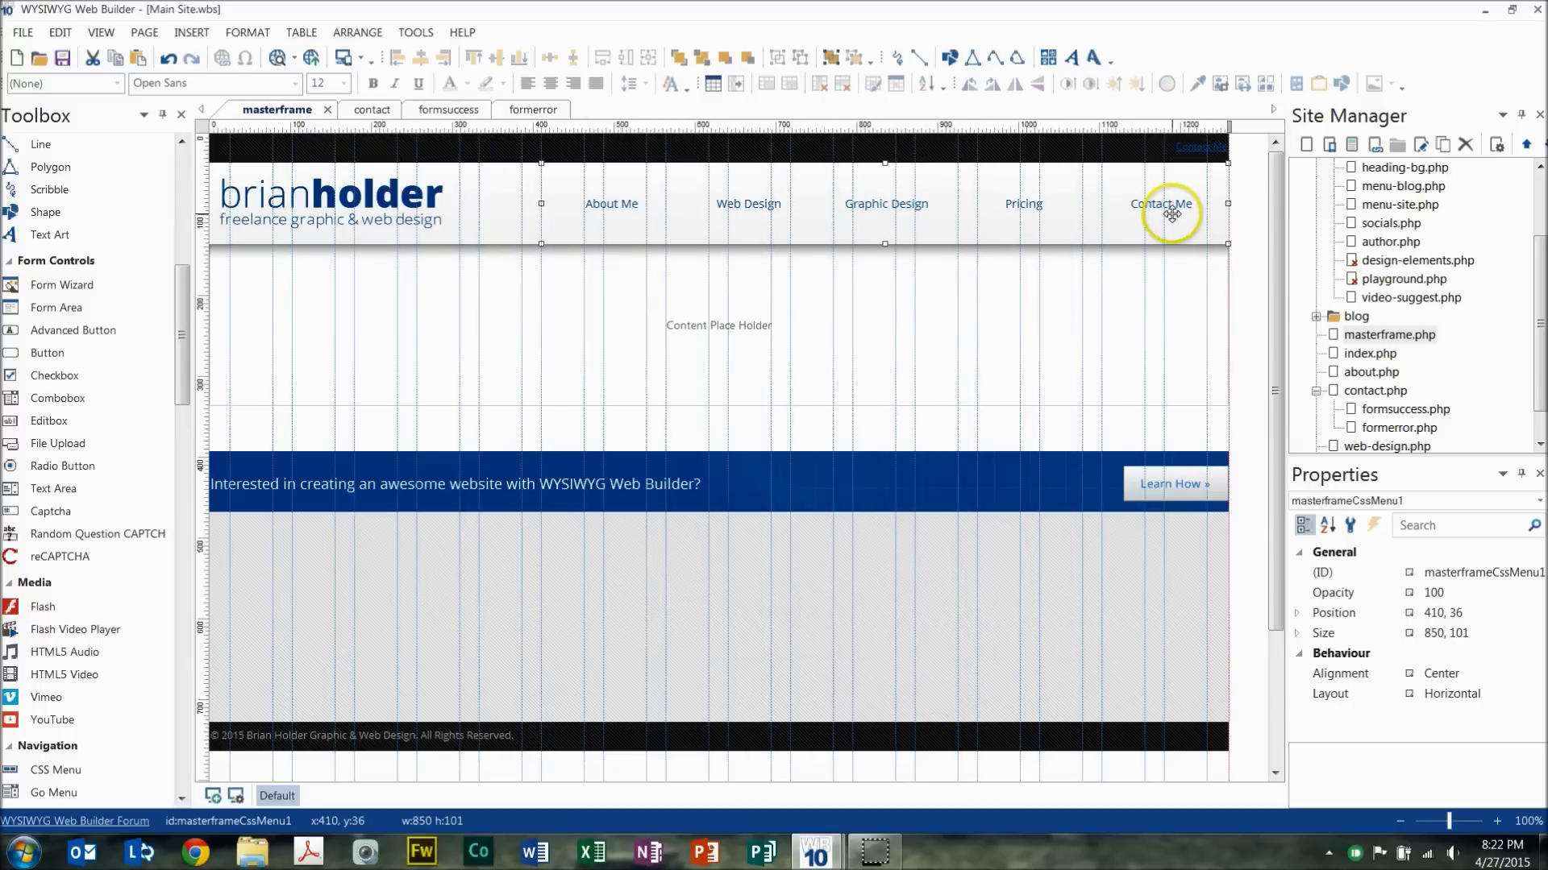
- Set the top-bar Contact Me text link's target to Open in a Light Box
left_click(1229, 150)
left_click(1200, 146)
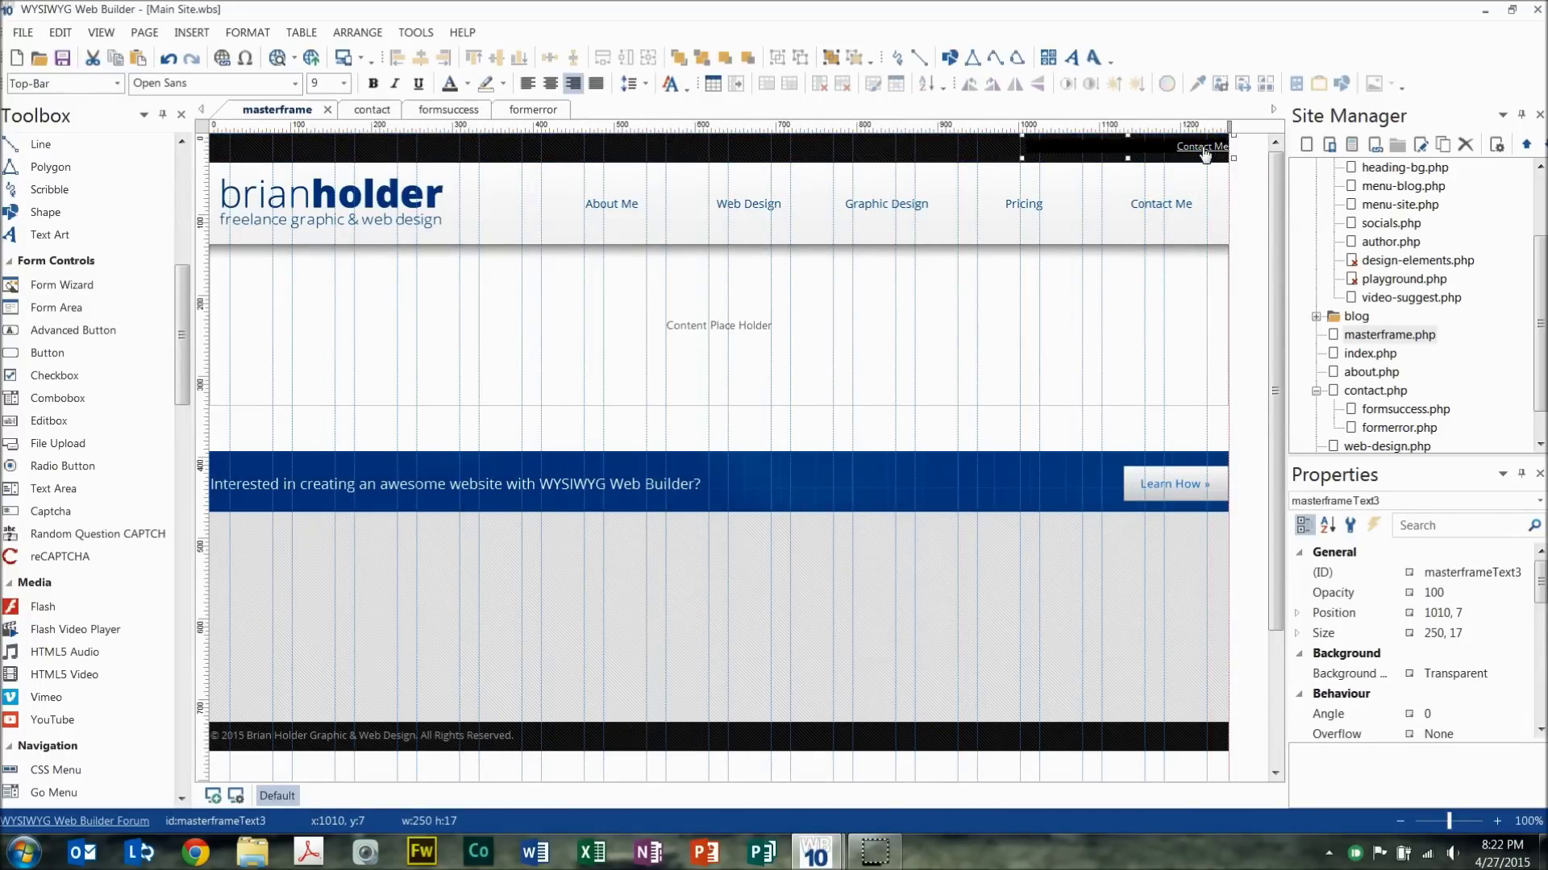
double_click(1205, 150)
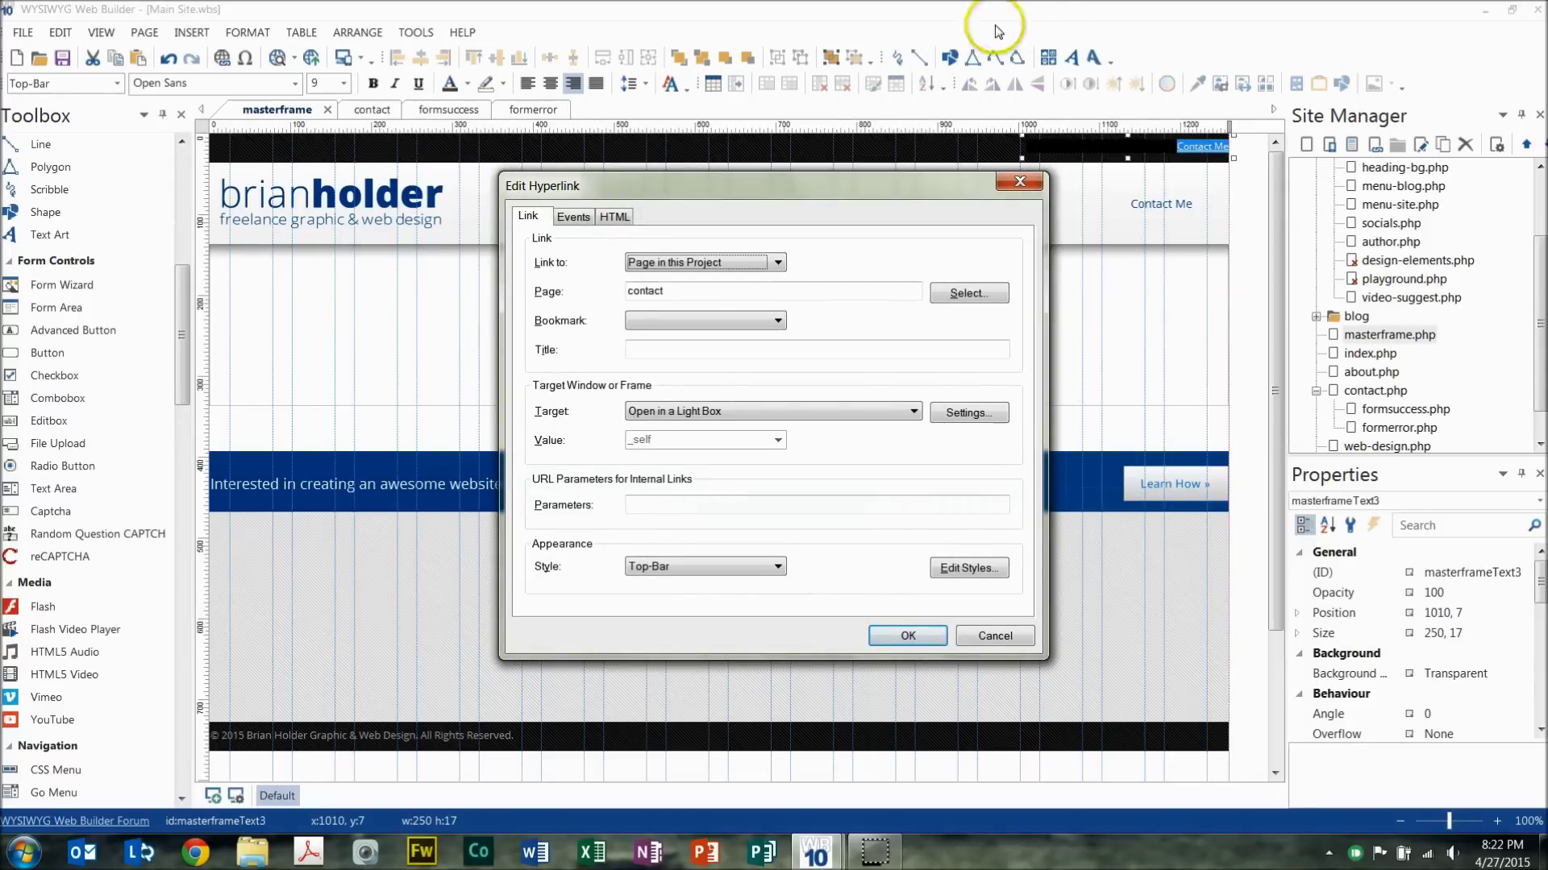
left_click(641, 410)
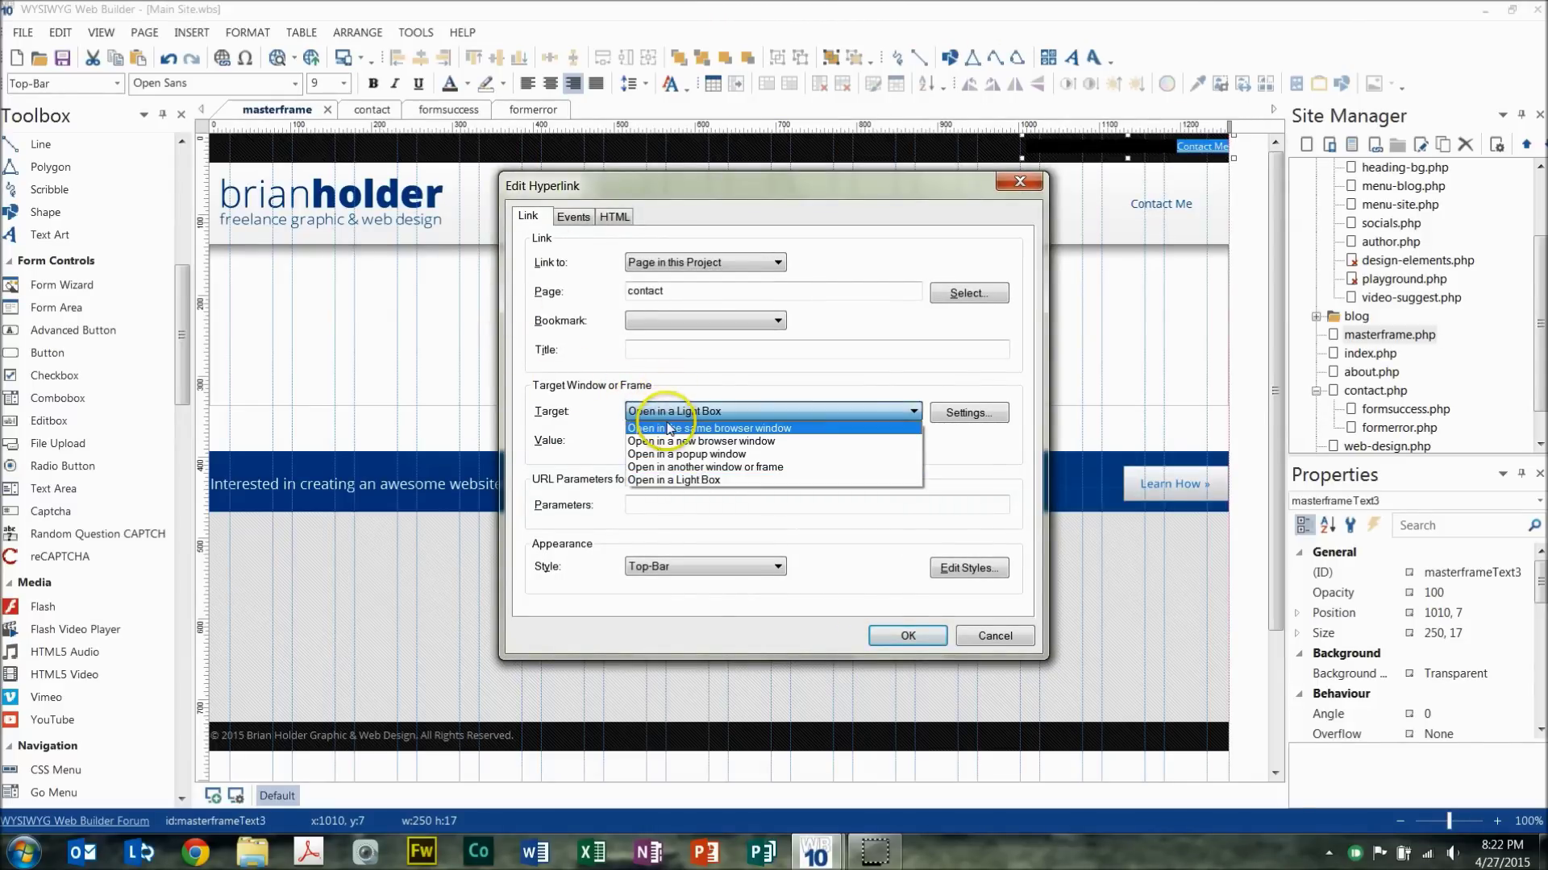
left_click(673, 480)
- Confirm the link's light box size of 448 by 632 and accept the link changes
left_click(964, 413)
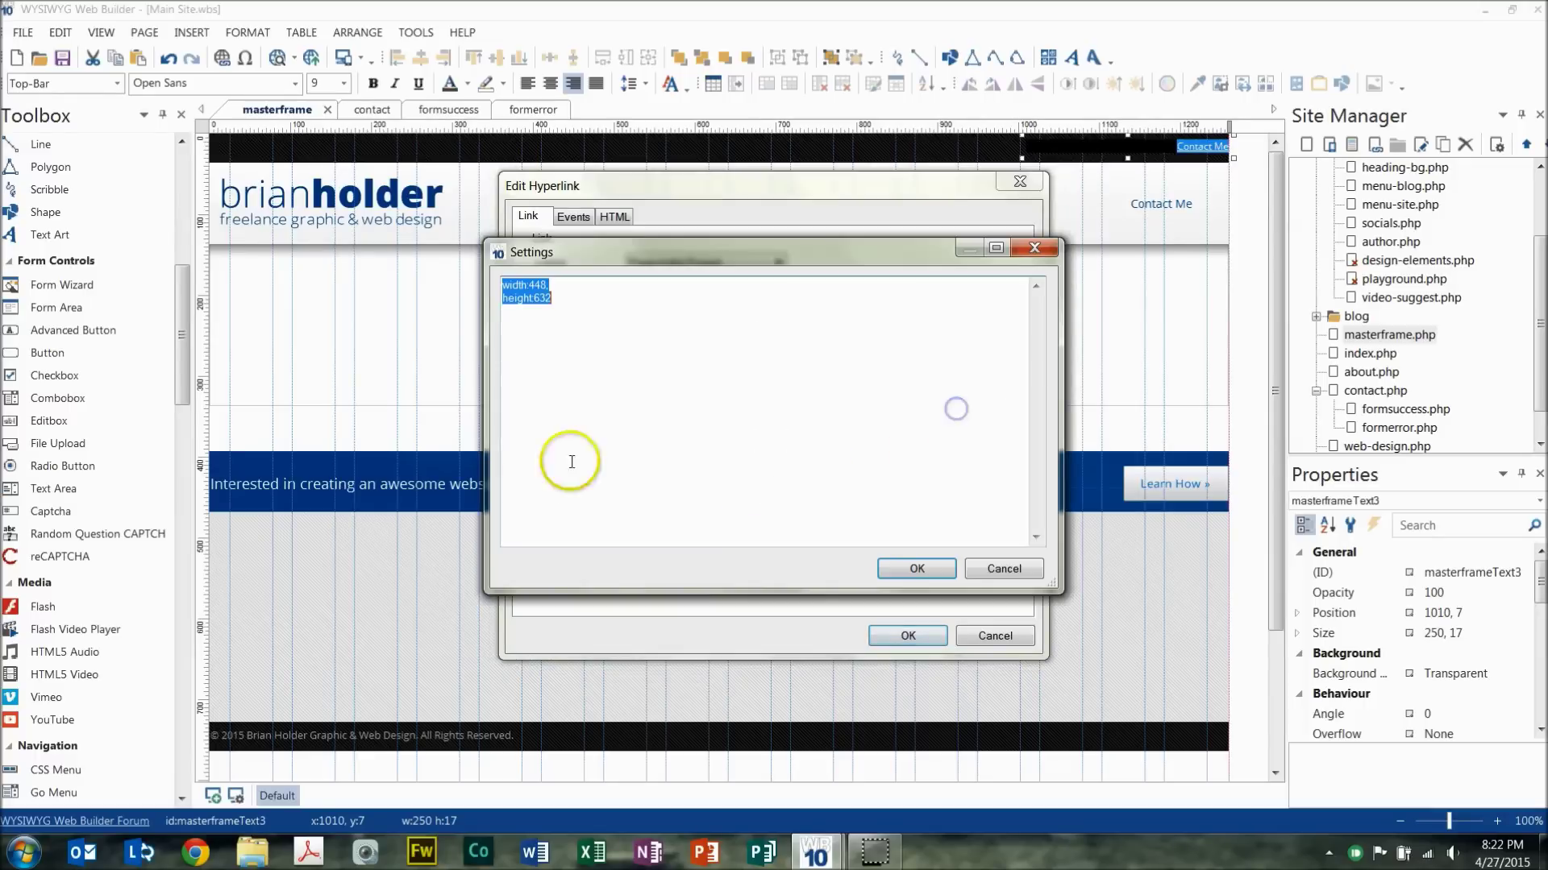
left_click(561, 299)
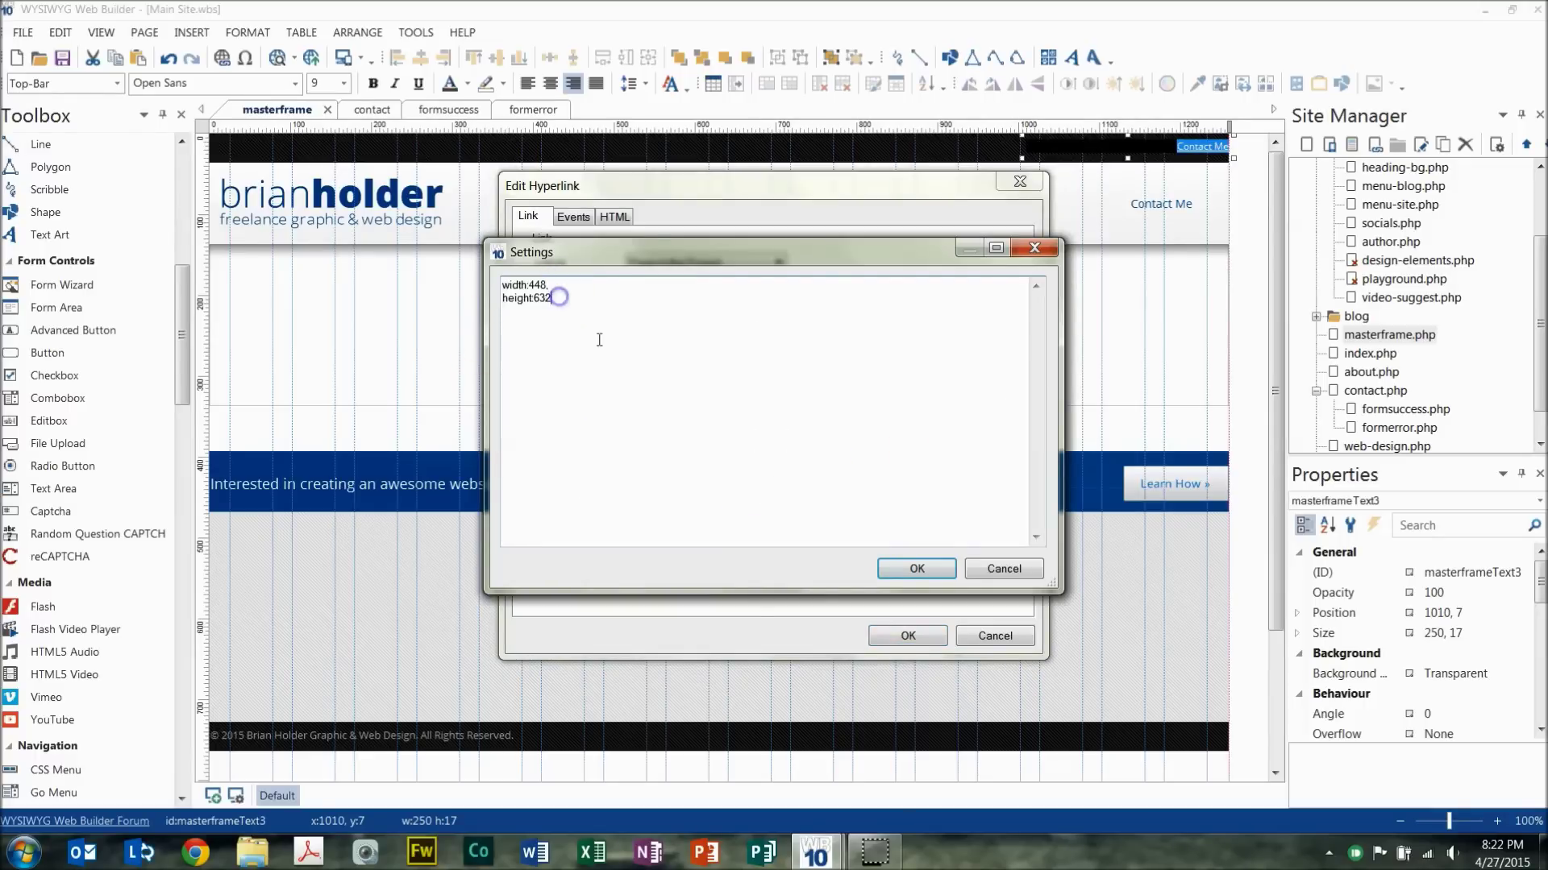
left_click(879, 574)
left_click(899, 633)
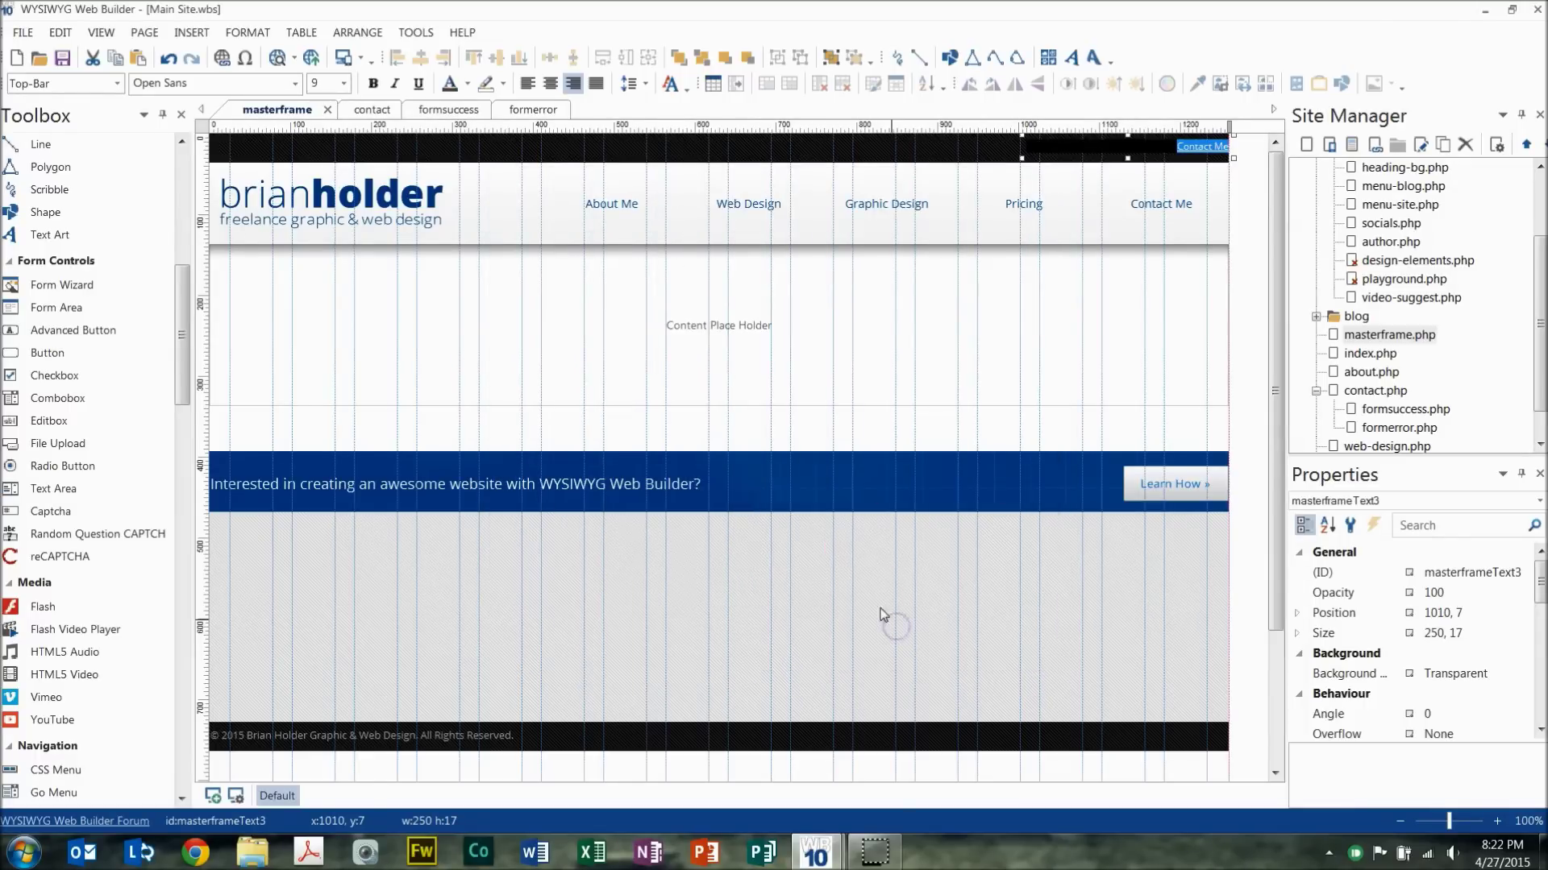
left_click(1246, 315)
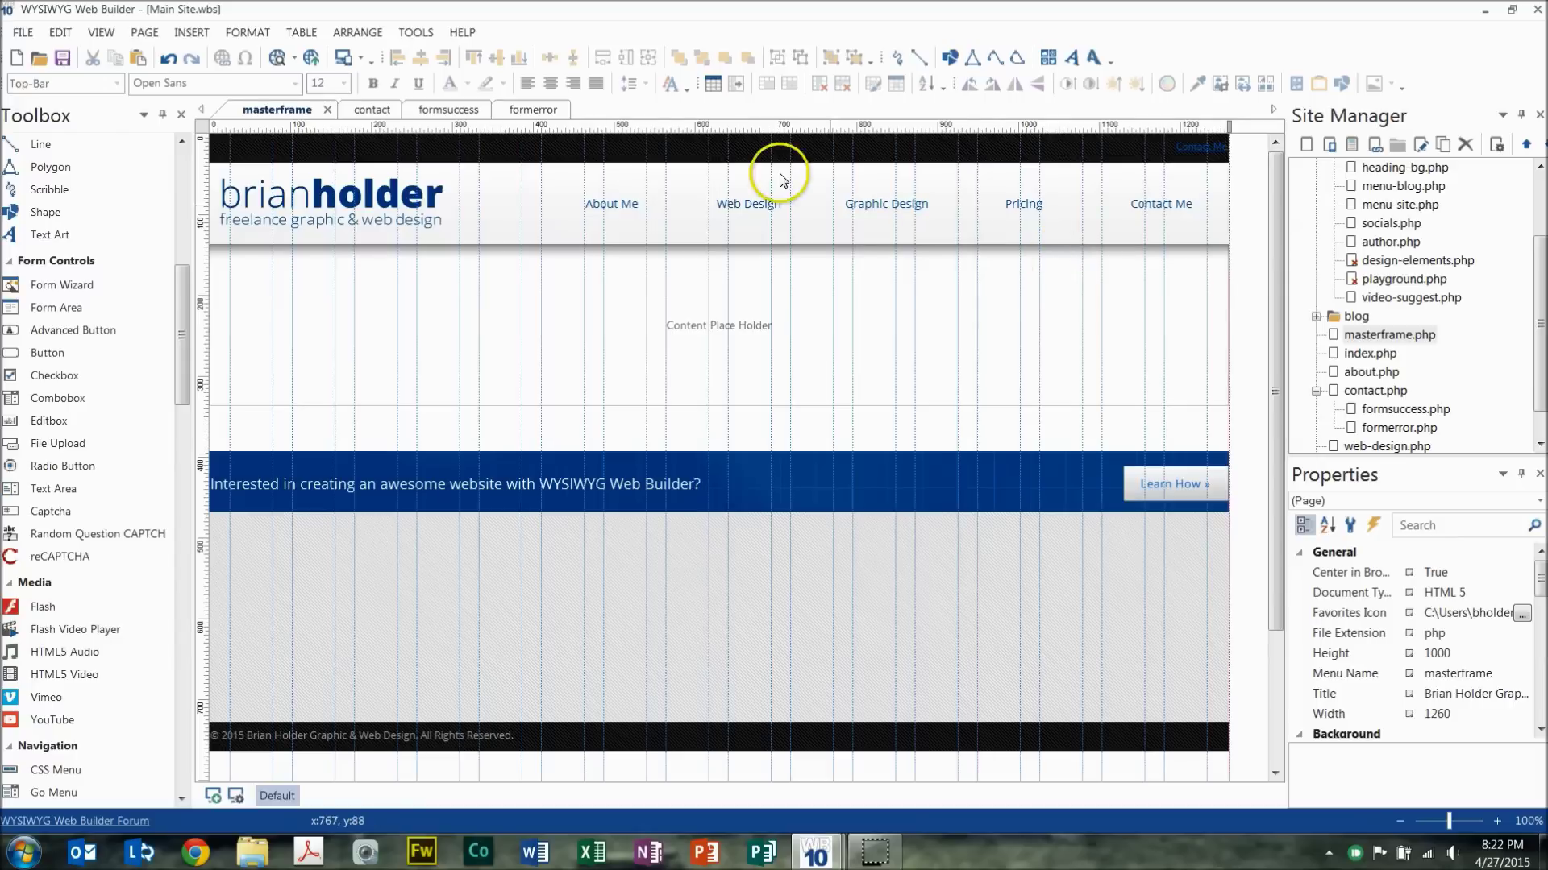
- On the contact page, place a 100 × 100 HTML5 Audio player beside the Contact Me form
left_click(365, 110)
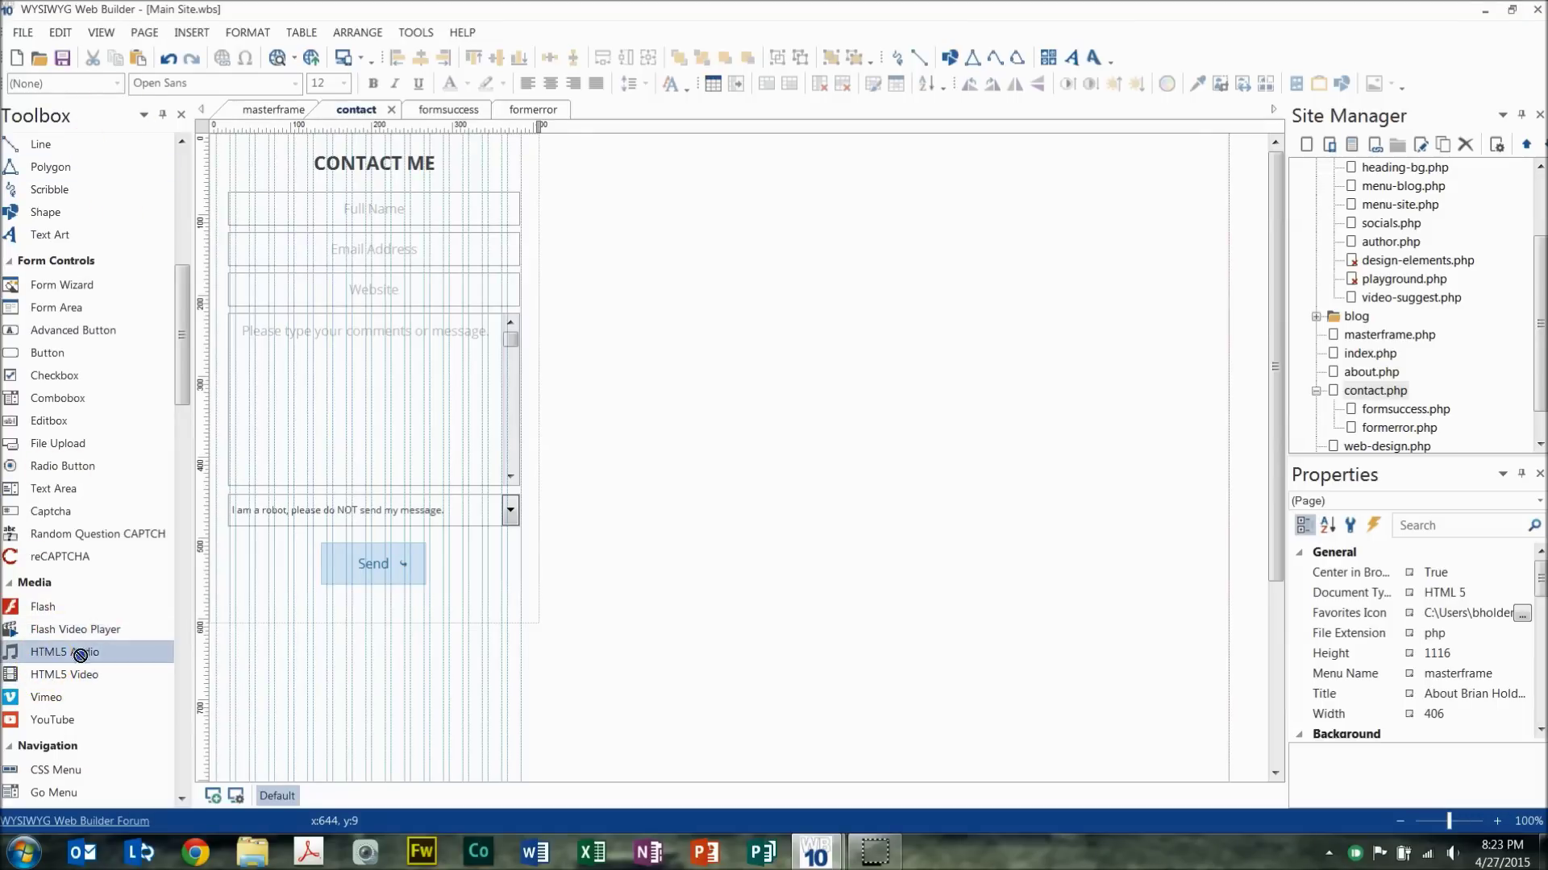
left_click_drag(44, 651, 661, 480)
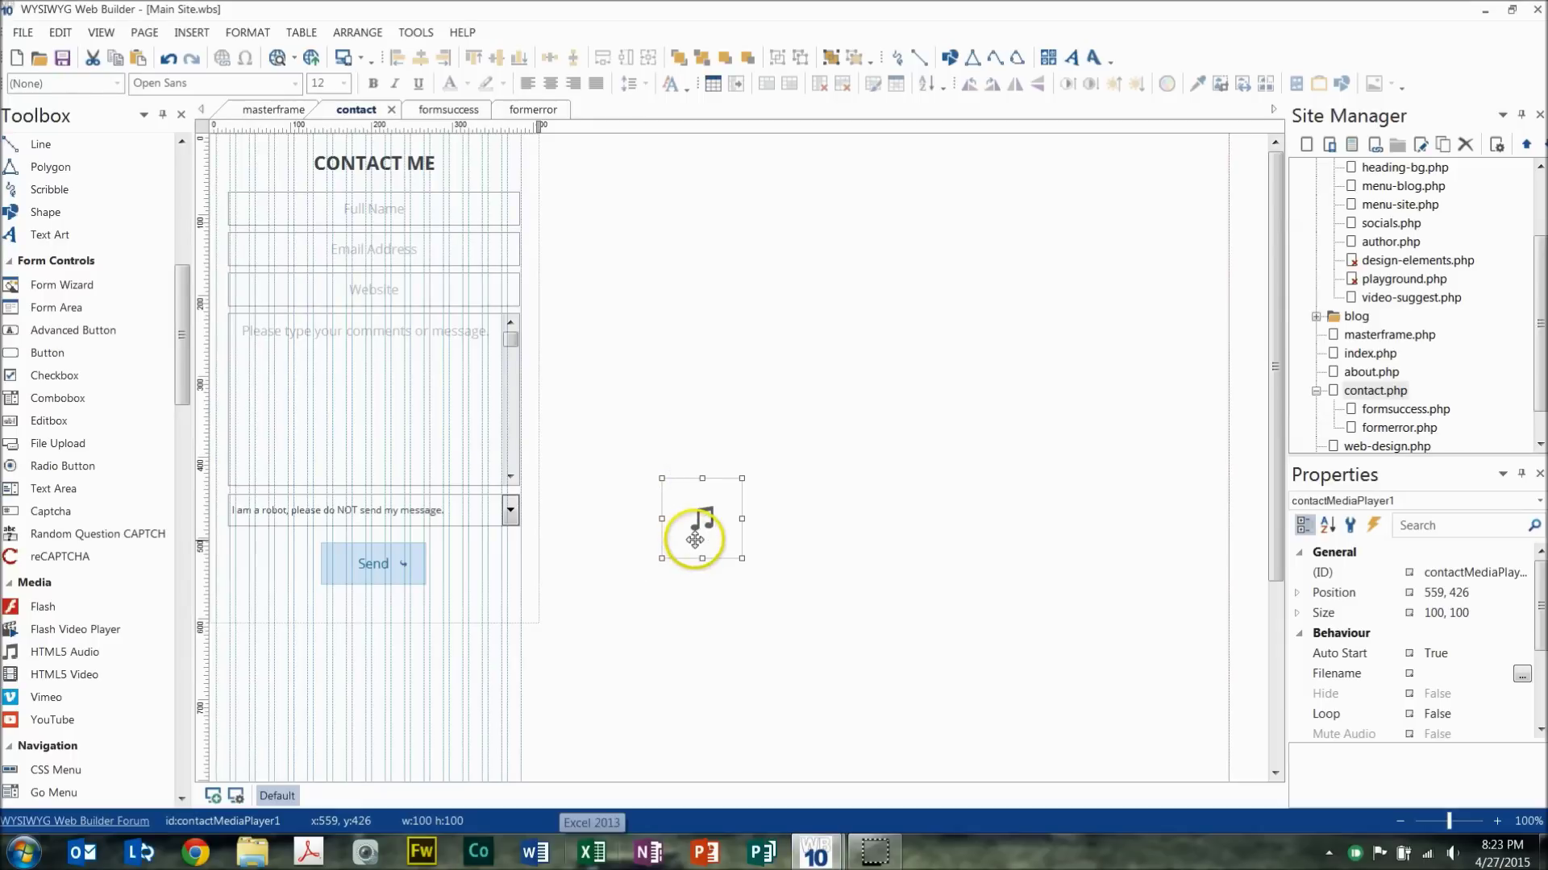
key("Delete")
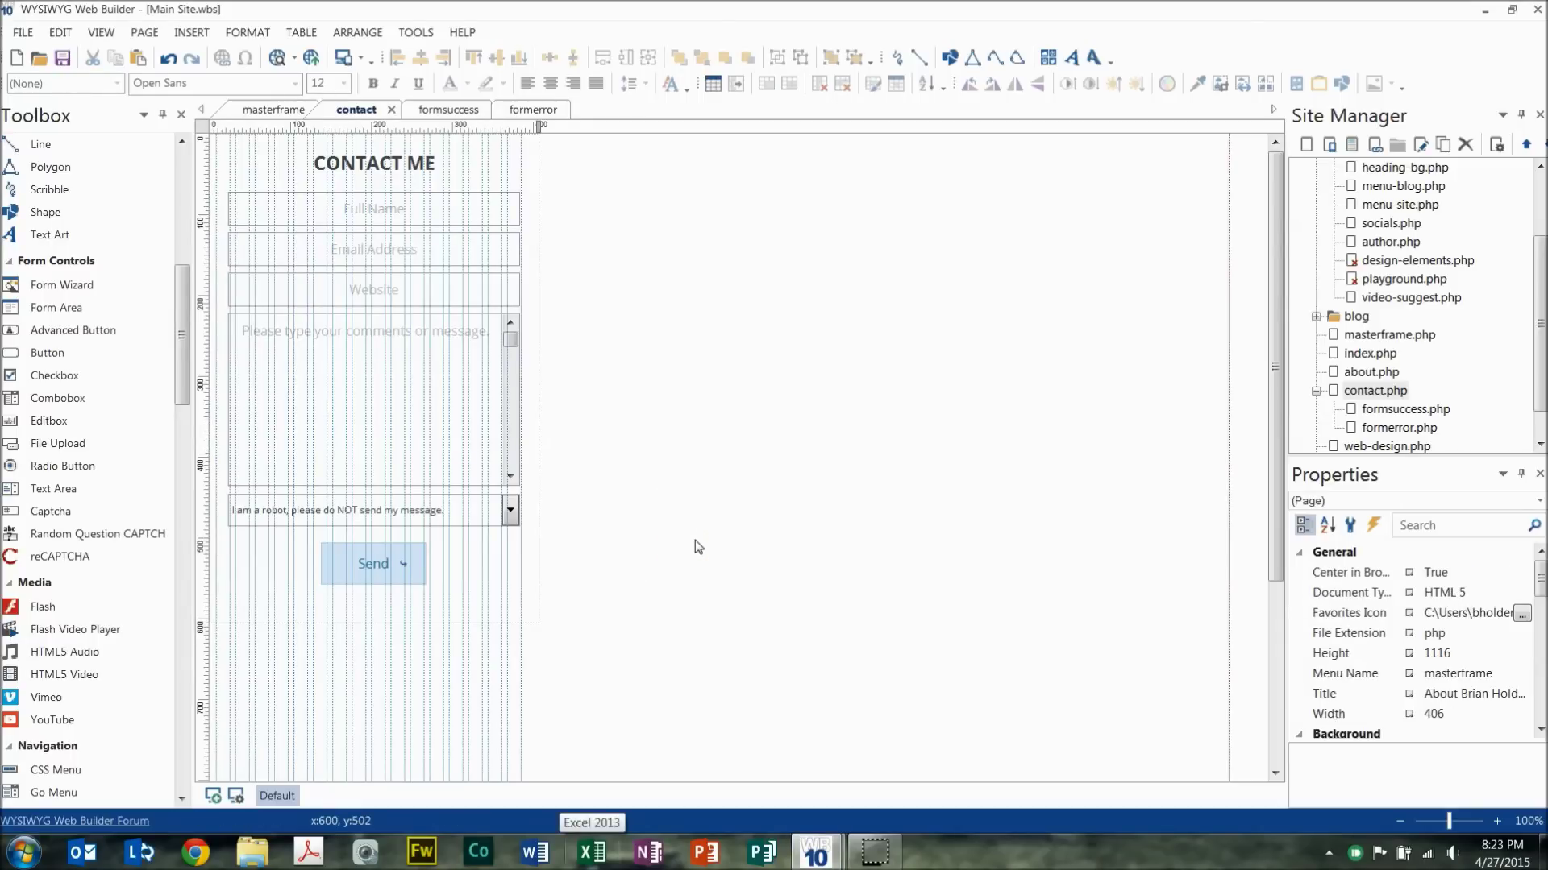